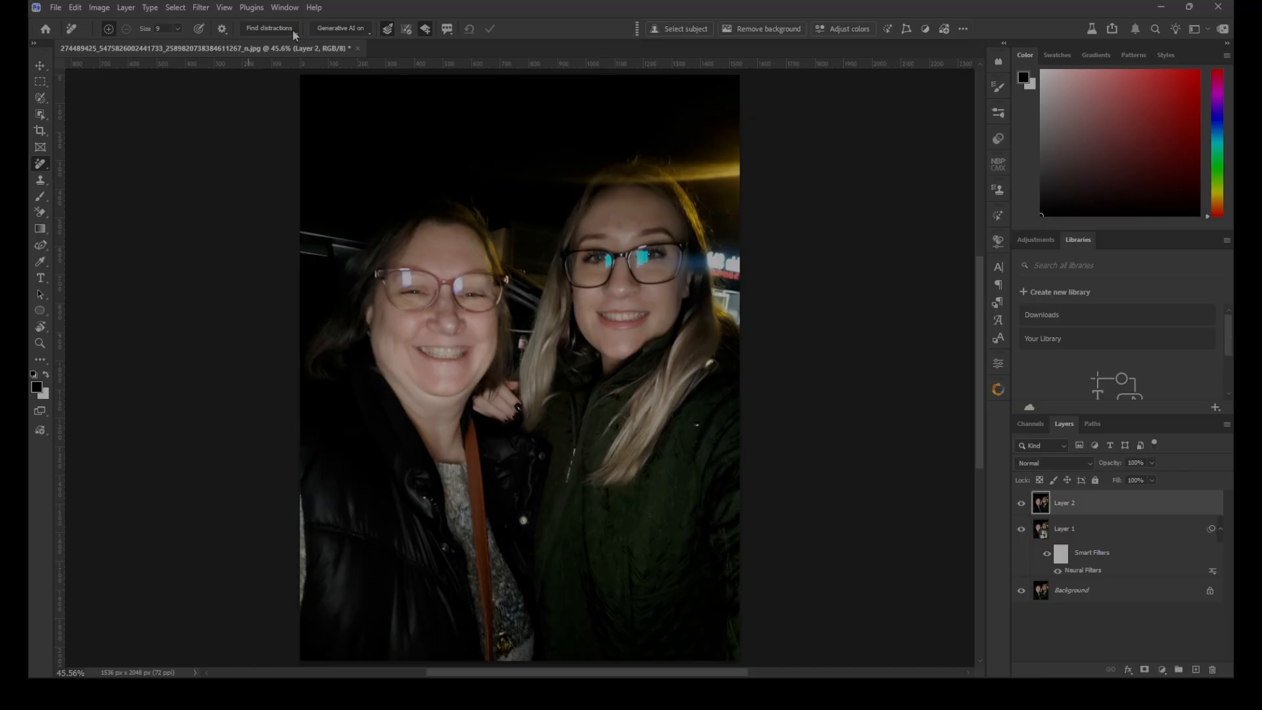
Find general distractions in the selfie and set the overlay colour for Identified objects to the brighter blue 0092ff
click(294, 30)
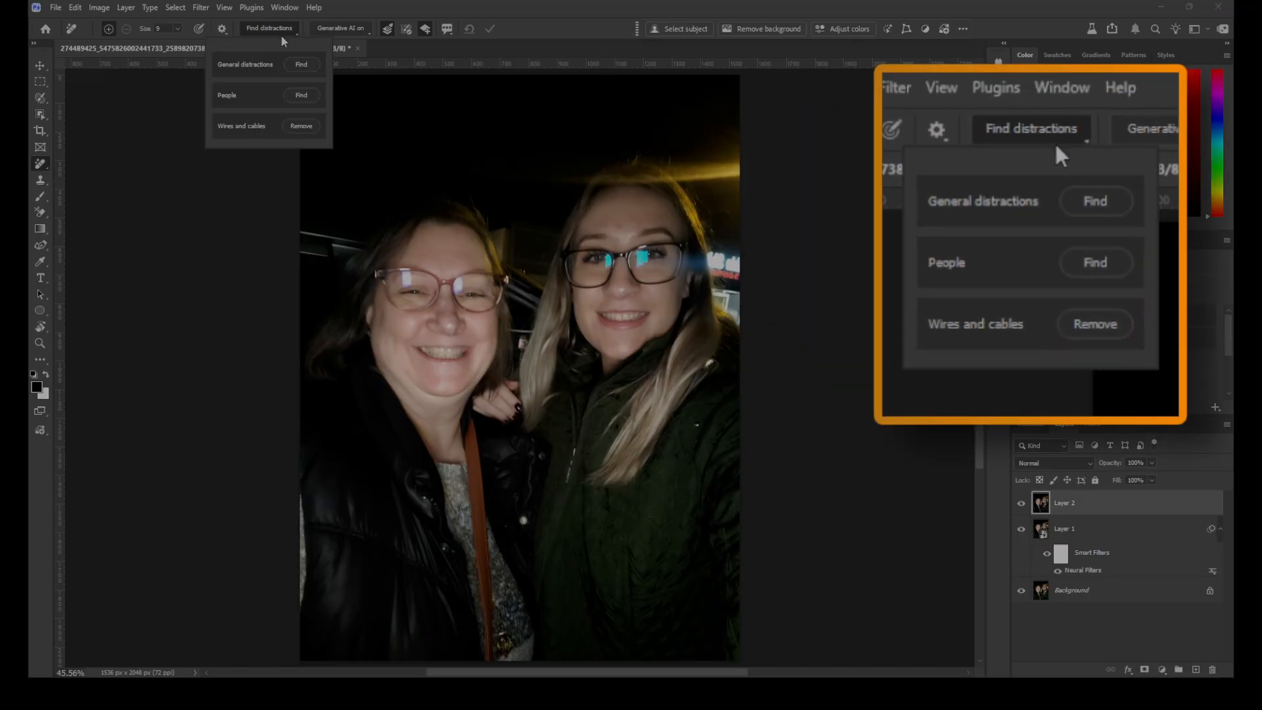
click(303, 65)
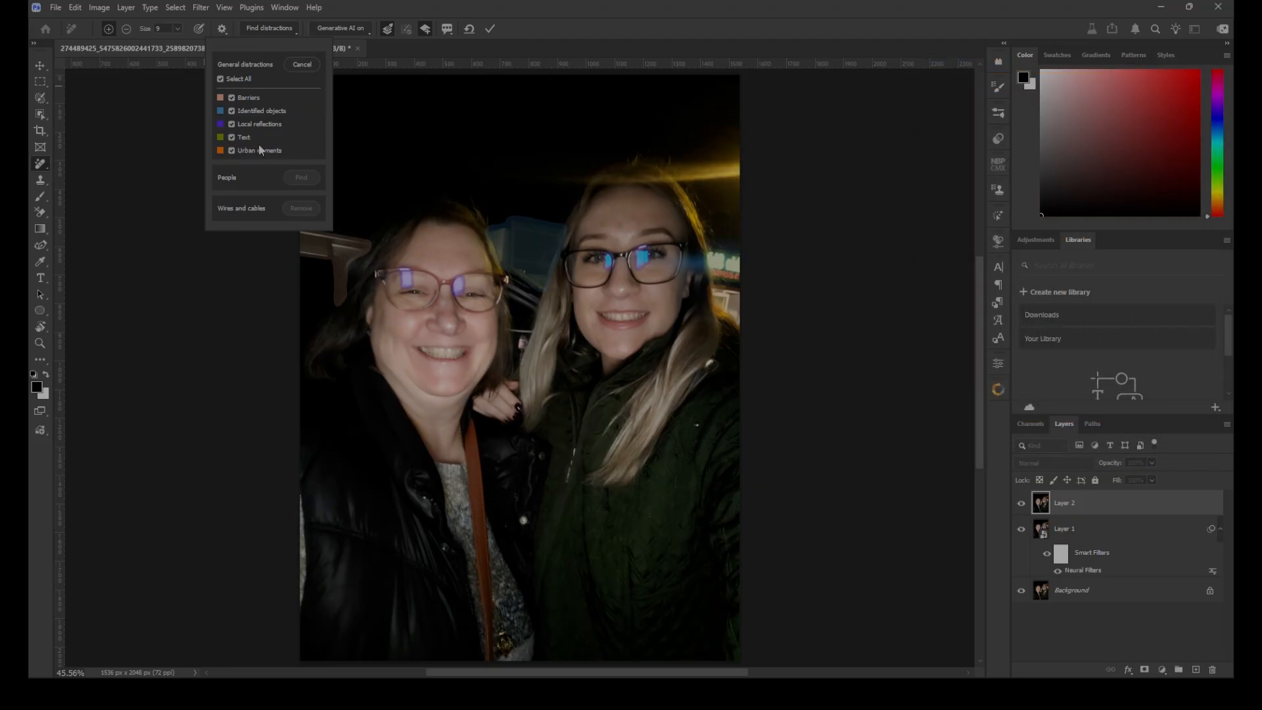
click(220, 111)
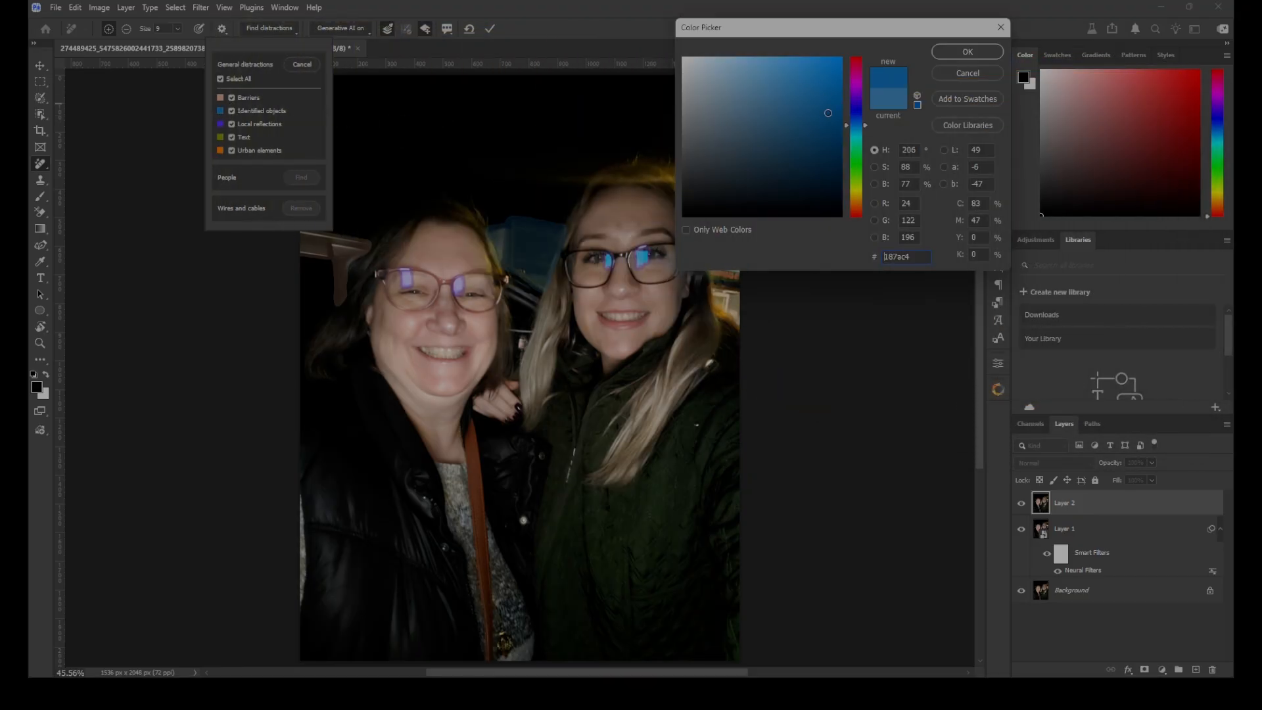
text(0092ff)
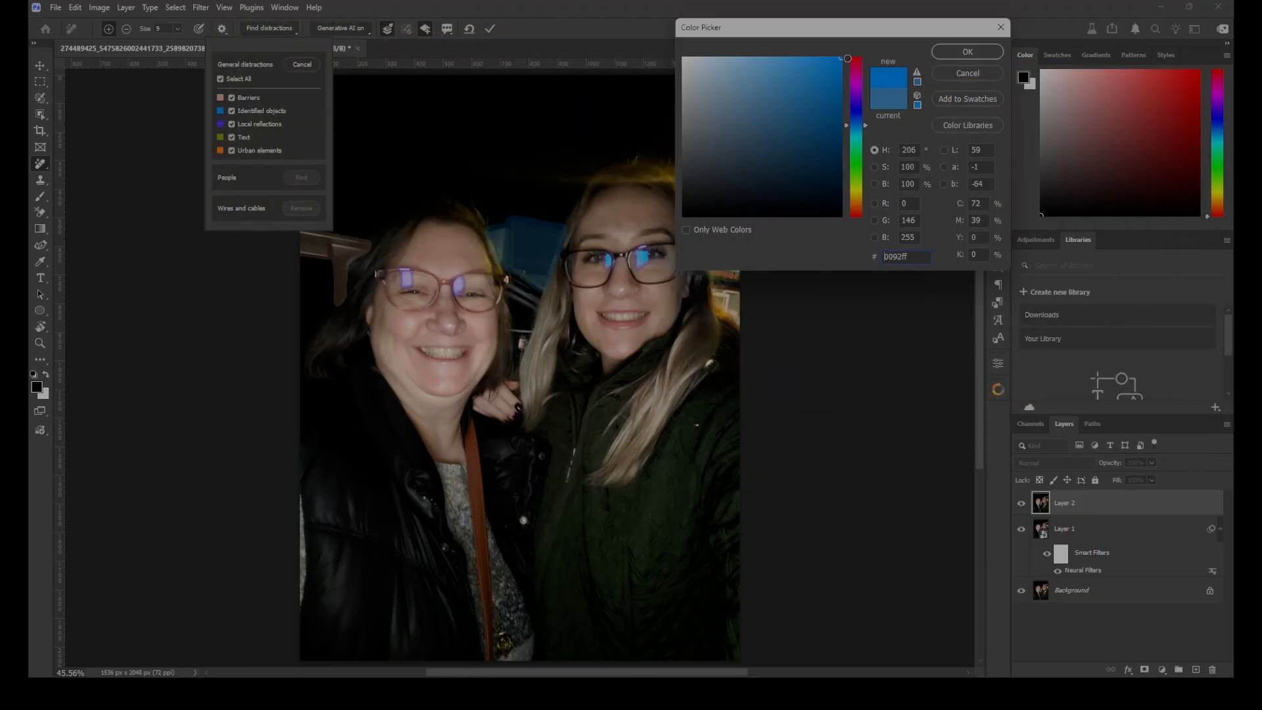
drag(842, 57, 827, 53)
click(968, 52)
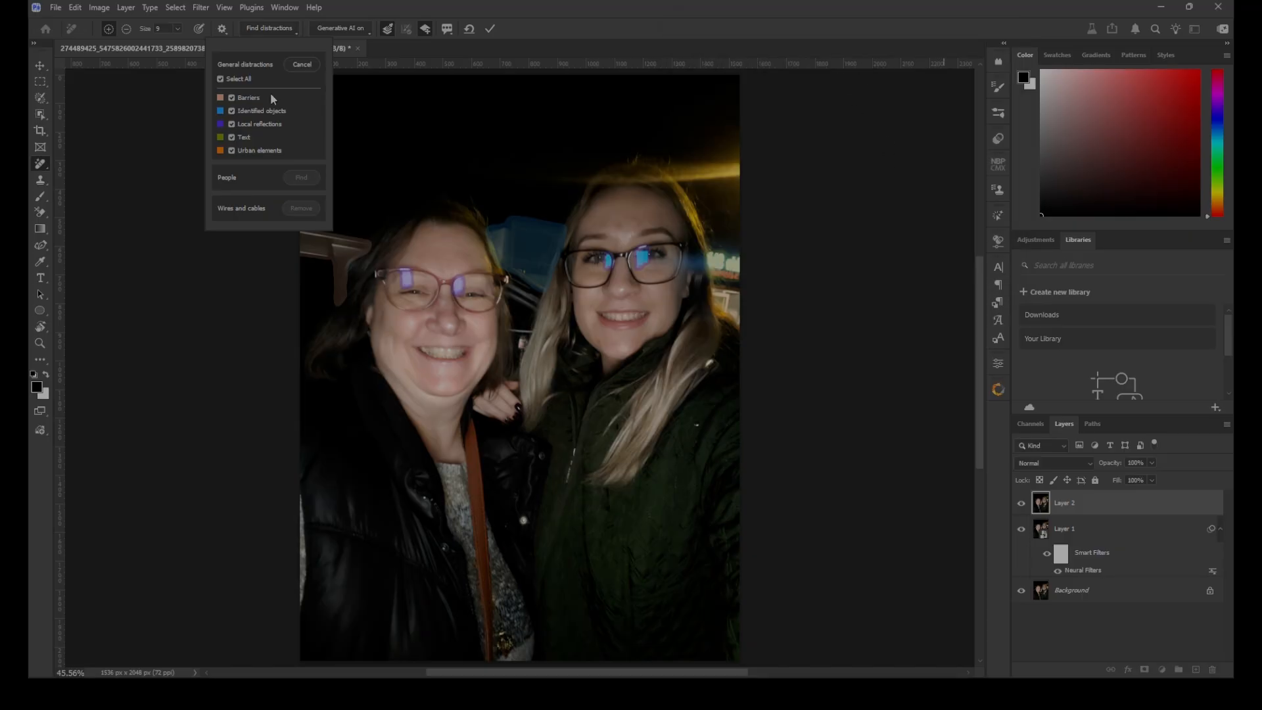
Limit the detected distractions to Local reflections, excluding Barriers, Identified objects, Text and Urban elements
click(232, 97)
click(232, 97)
click(232, 98)
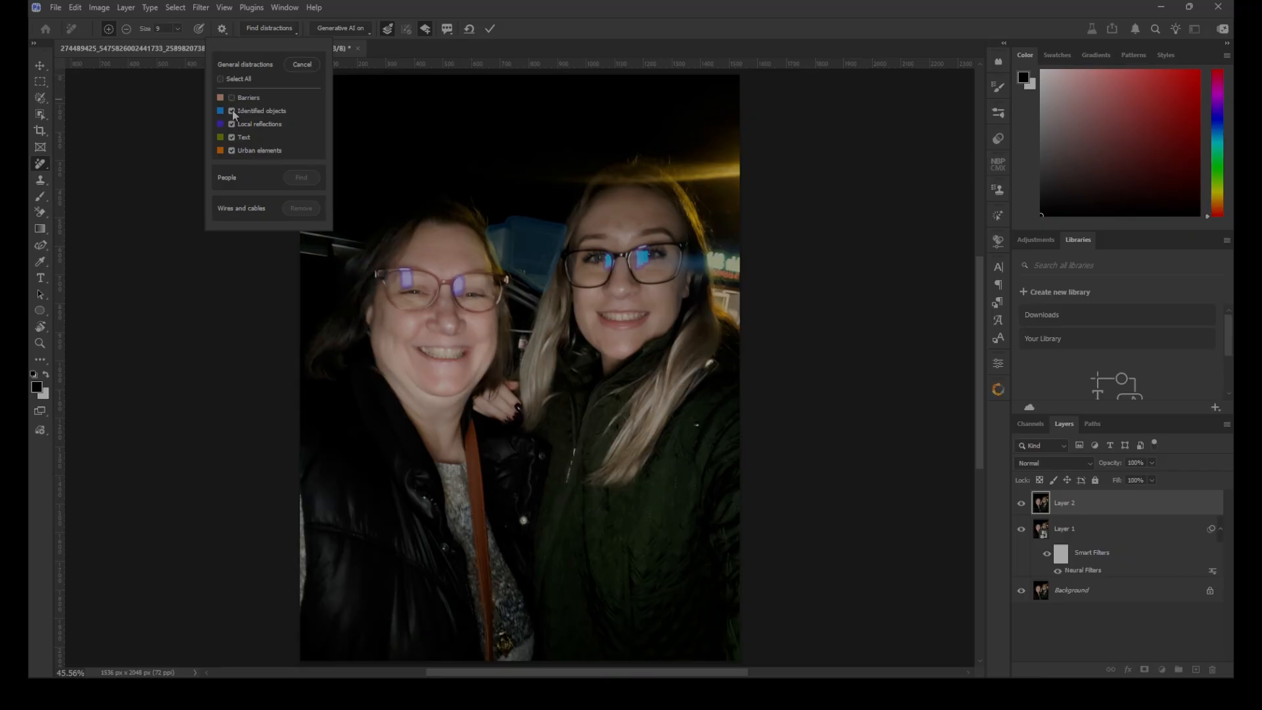
click(232, 112)
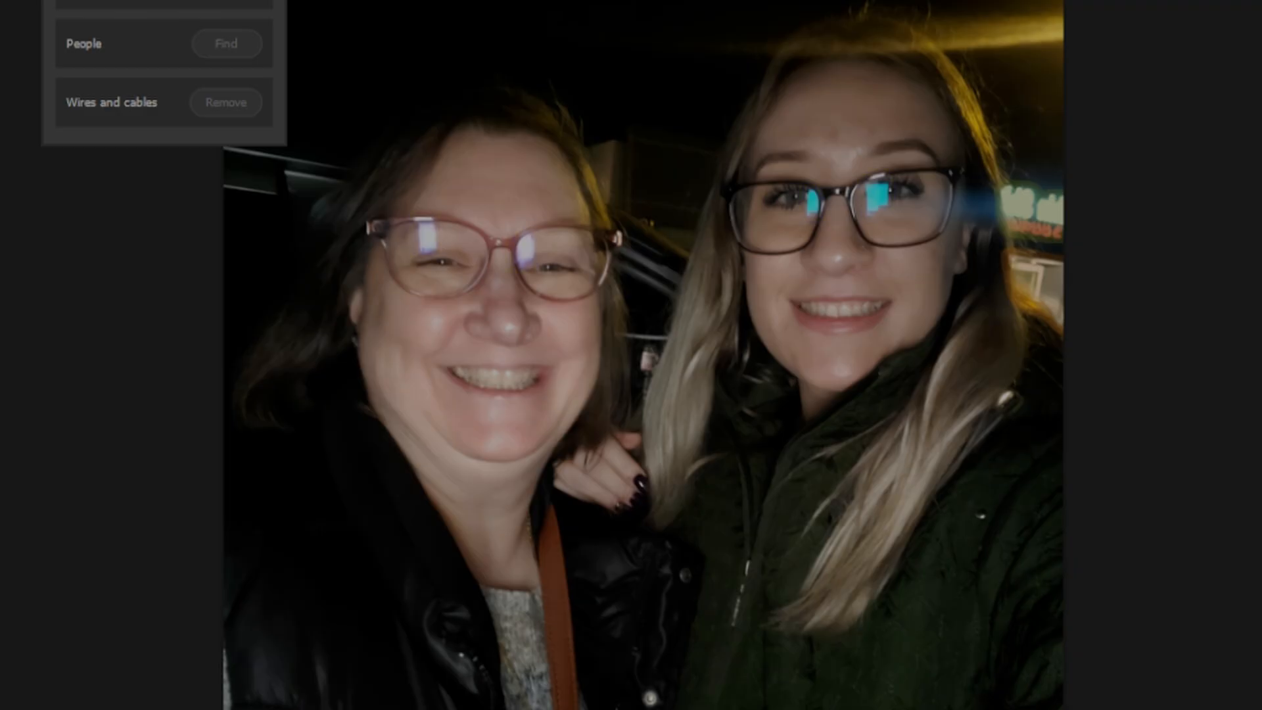
click(237, 124)
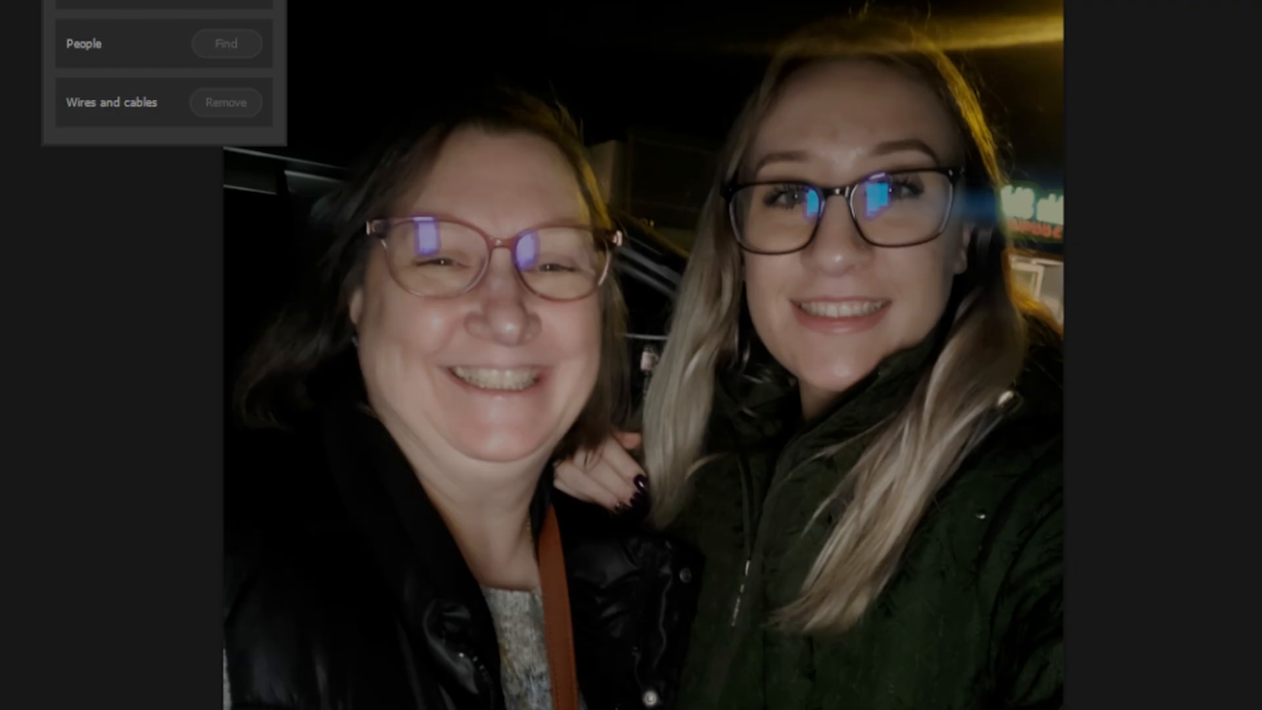
click(237, 123)
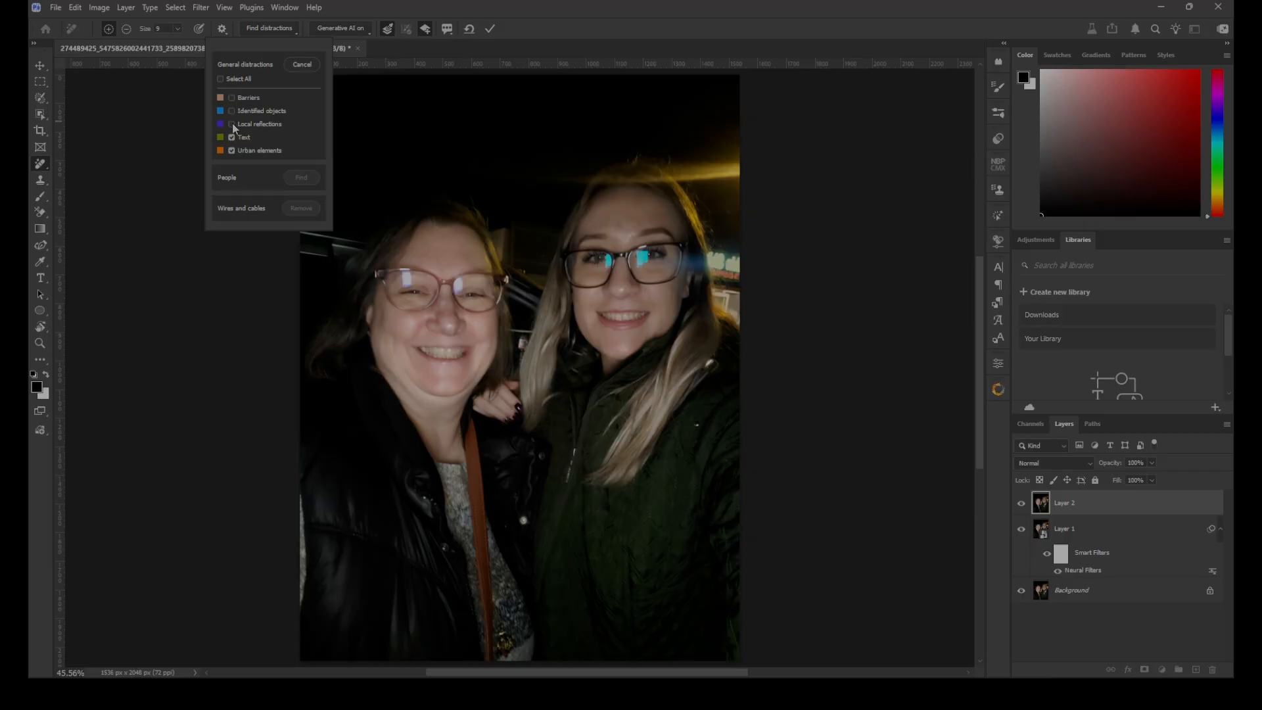
click(232, 125)
click(233, 151)
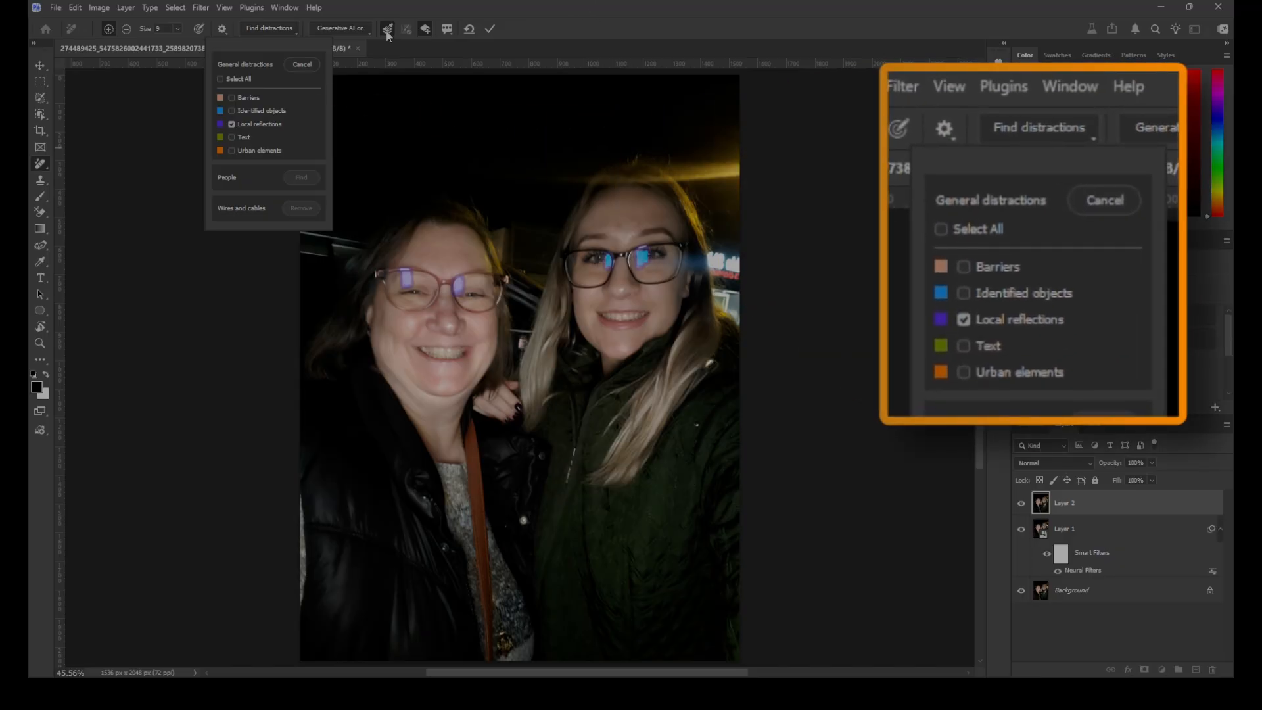
Remove the marked glasses reflections and compare the photo at 100% with the Remove tool edits layer hidden and shown
click(490, 29)
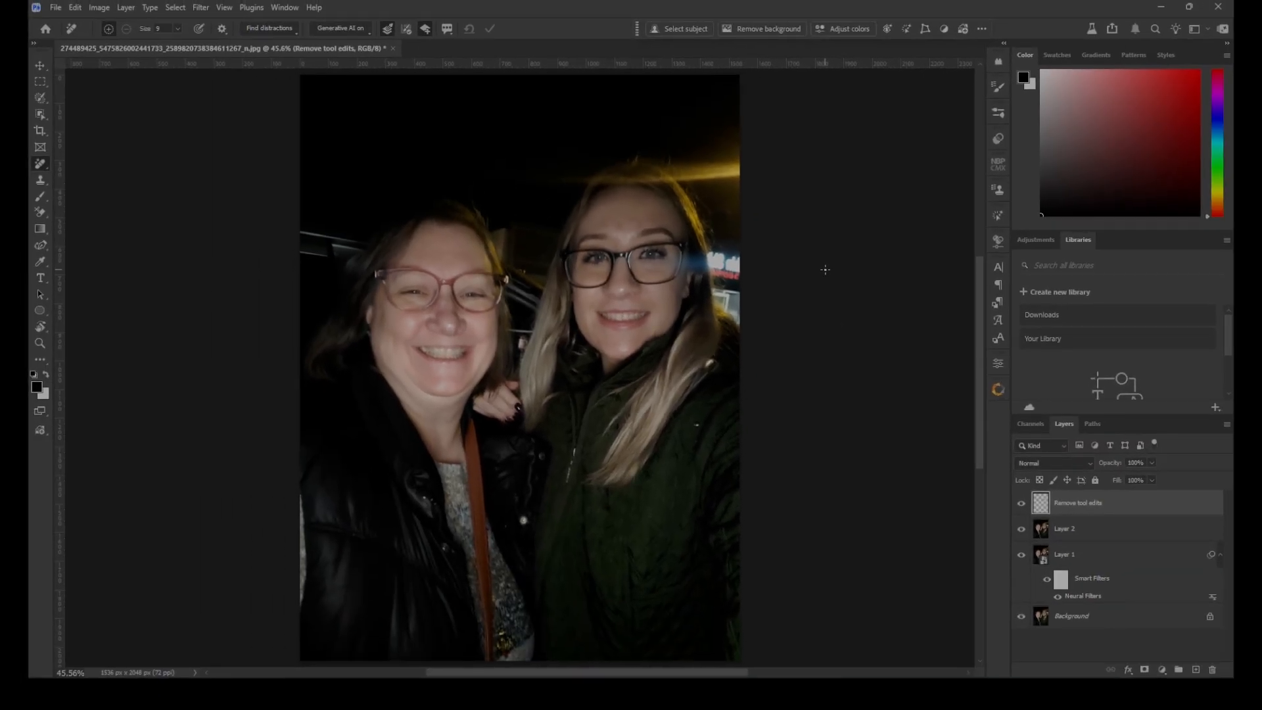
key(ctrl+1)
click(1020, 503)
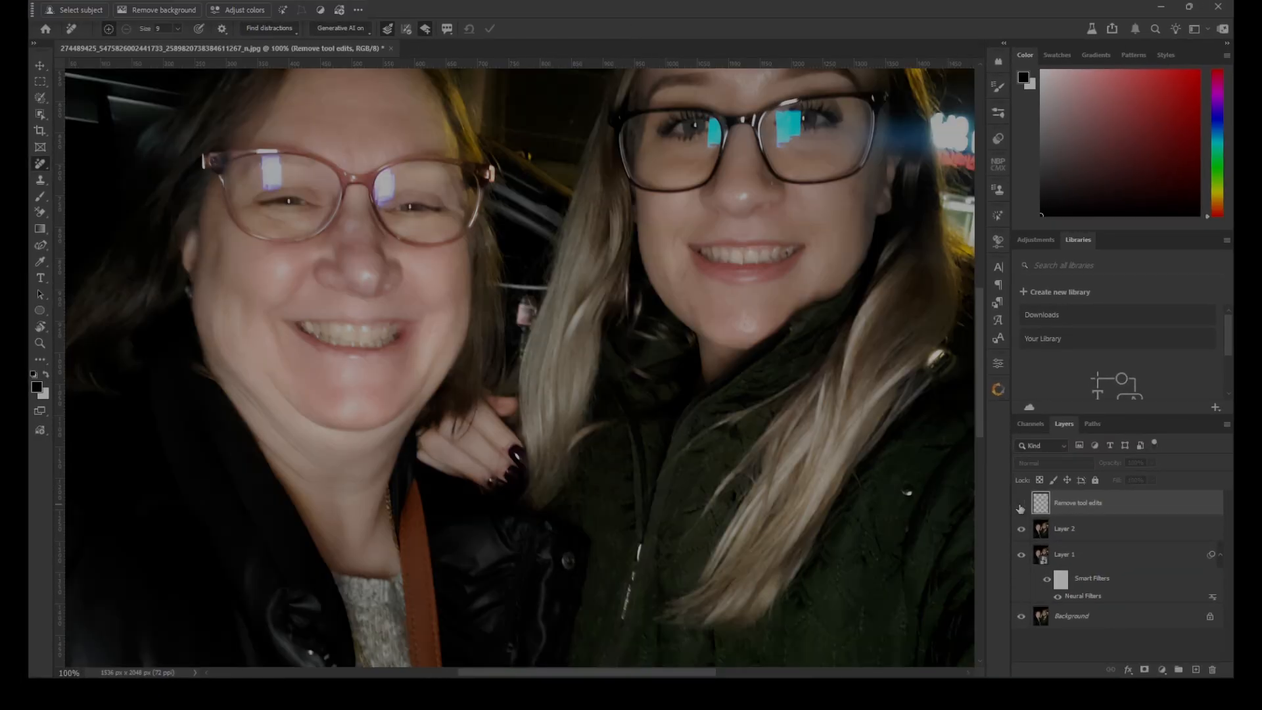
click(1021, 503)
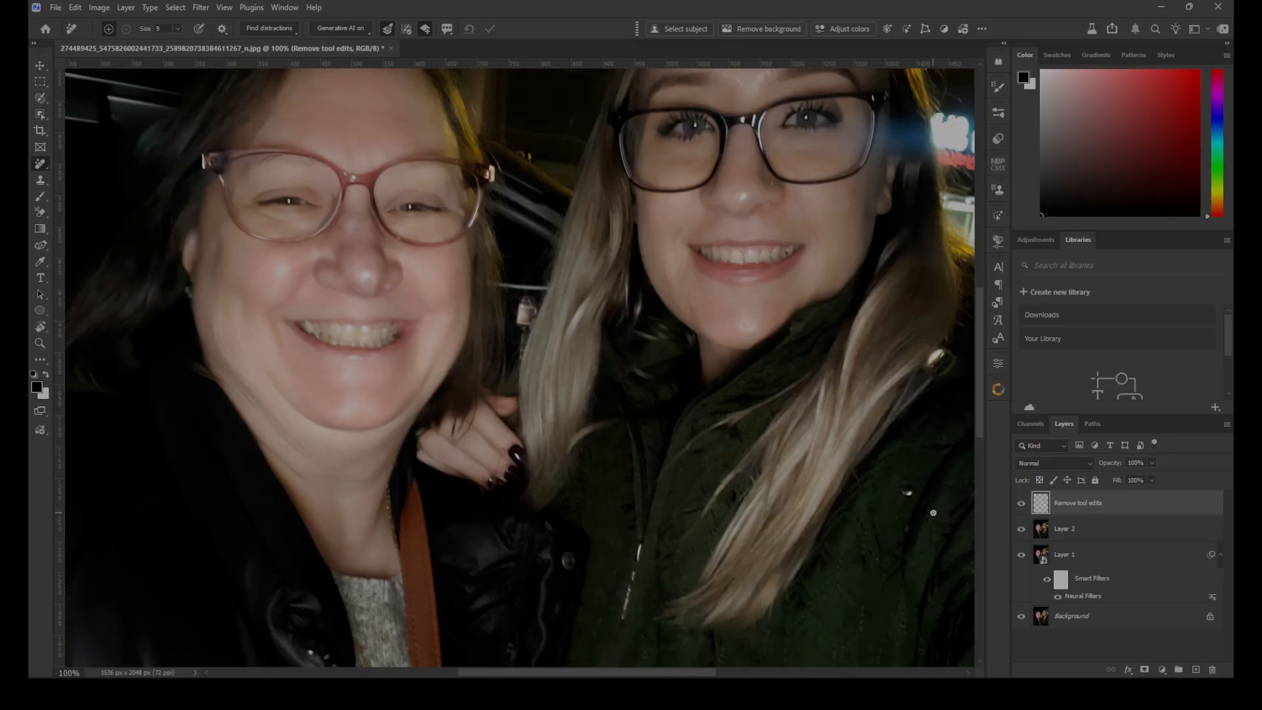
key(ctrl+0)
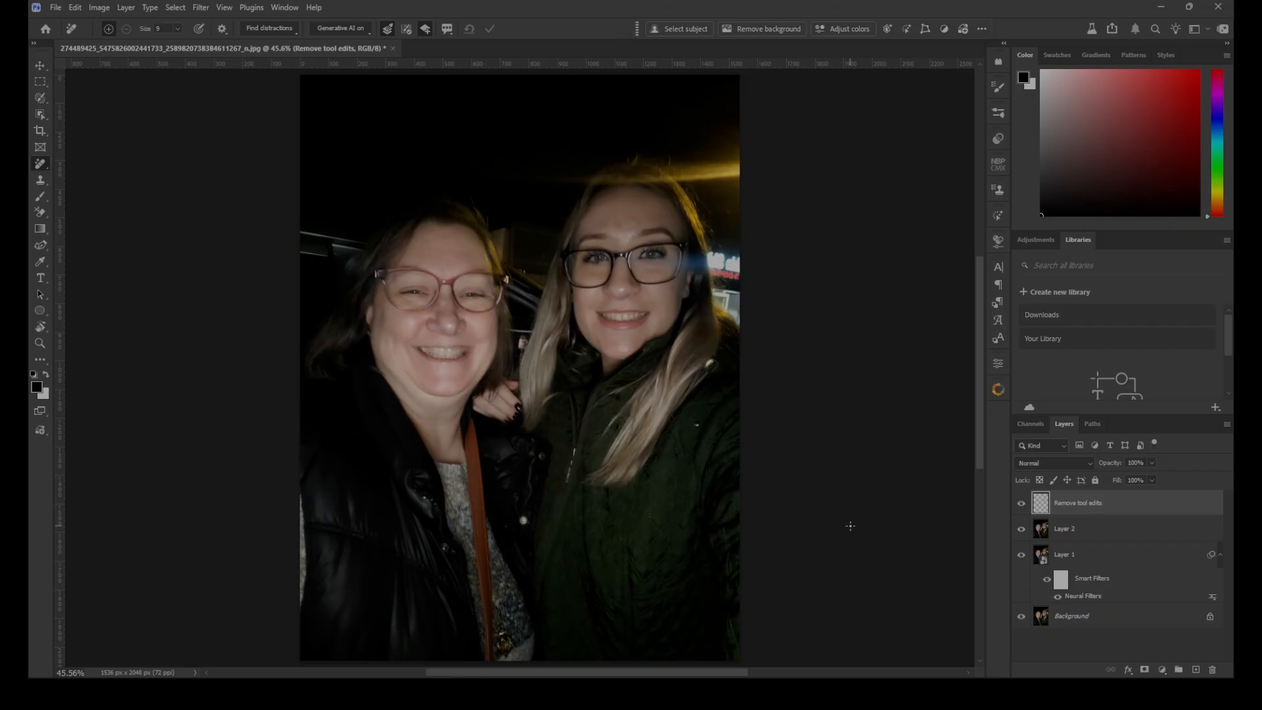
Paint out the bright spot on the green jacket and the distraction at the photo's left edge with a larger Remove brush
key(bracketright)
key(bracketright)
key(bracketright)
drag(697, 426, 695, 446)
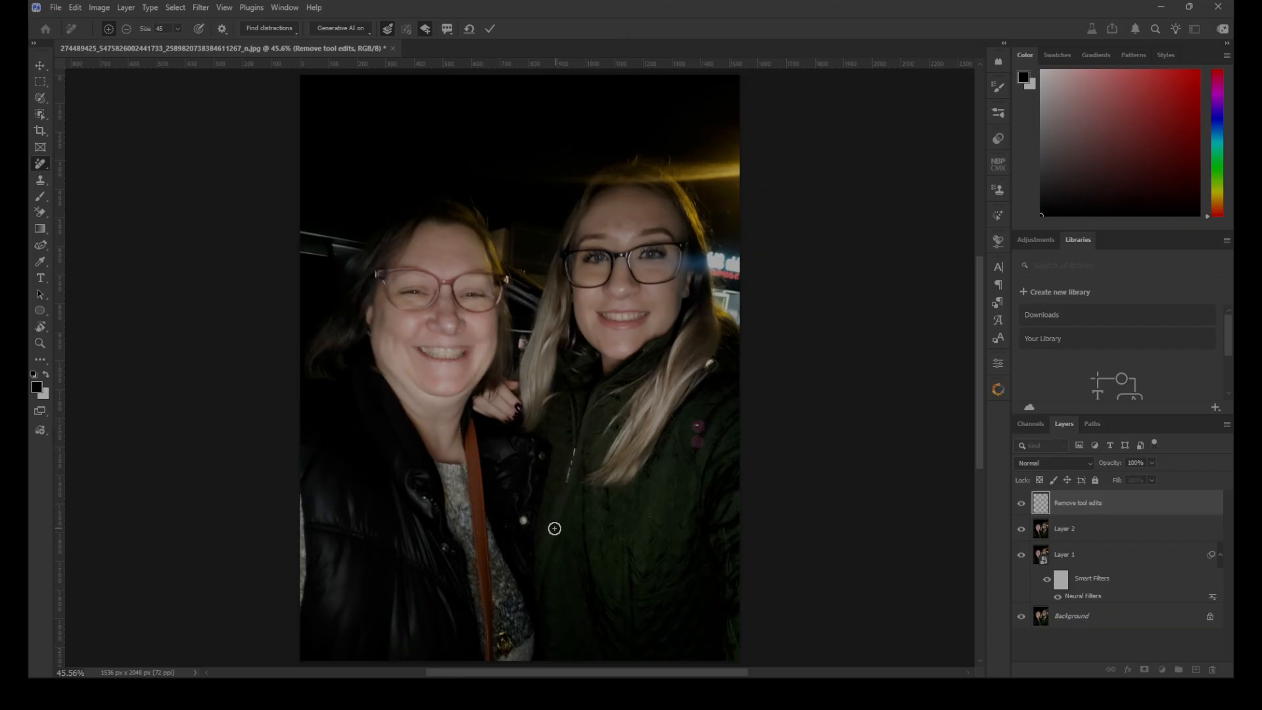
mouse_move(310, 493)
mouse_down()
mouse_move(300, 598)
mouse_move(305, 529)
mouse_move(287, 483)
mouse_up()
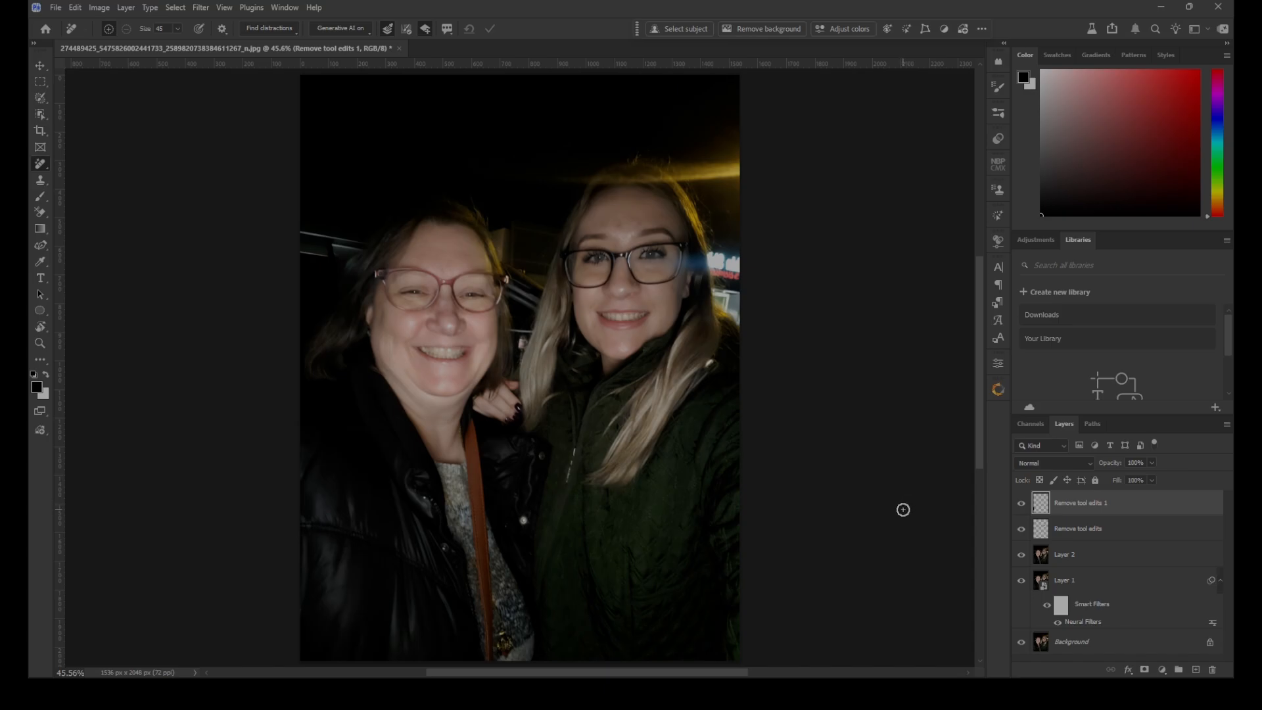
Stamp all visible layers into a new layer and open the Remove settings of the Camera Raw Filter for it
key(ctrl+alt+shift+e)
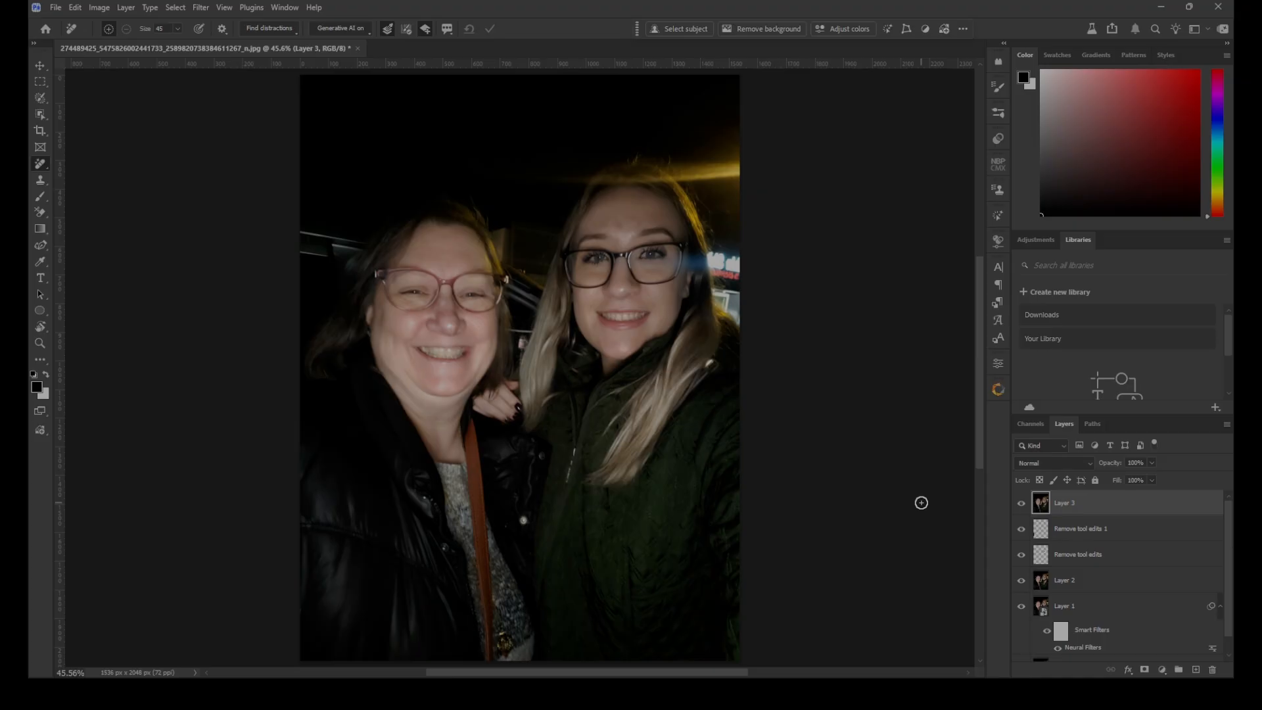
key(ctrl+shift+a)
click(1057, 232)
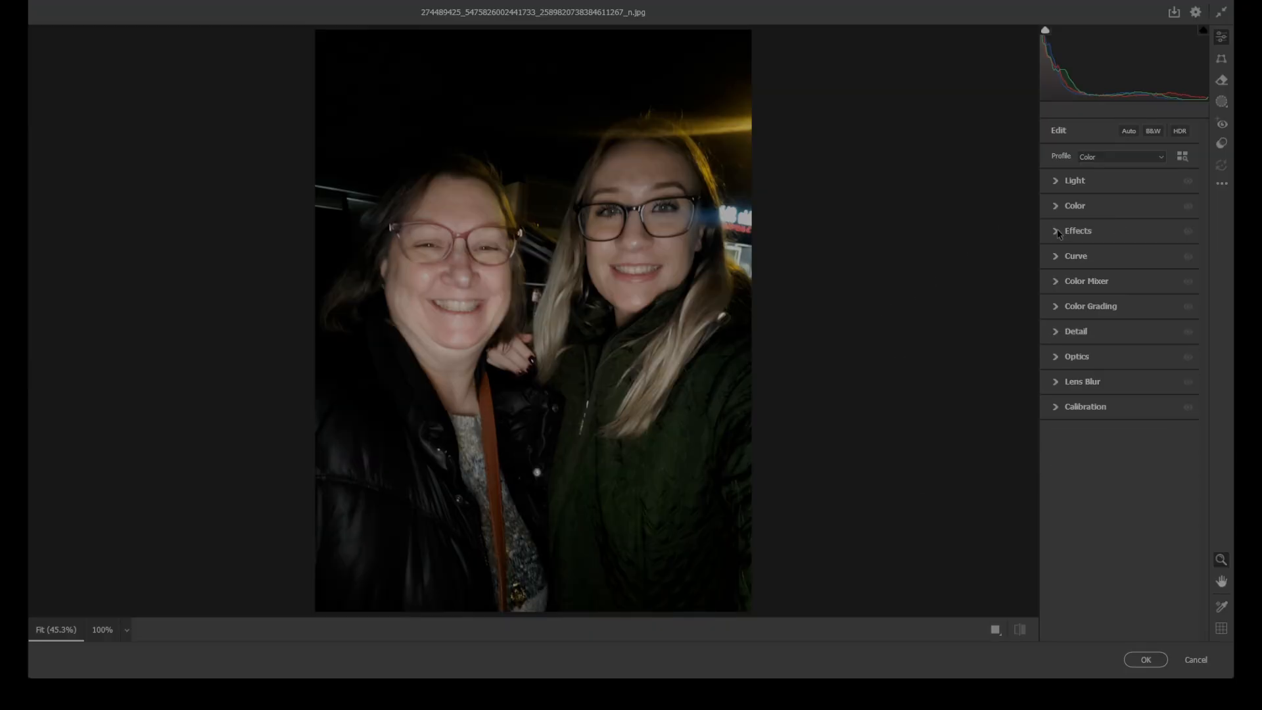
click(1223, 81)
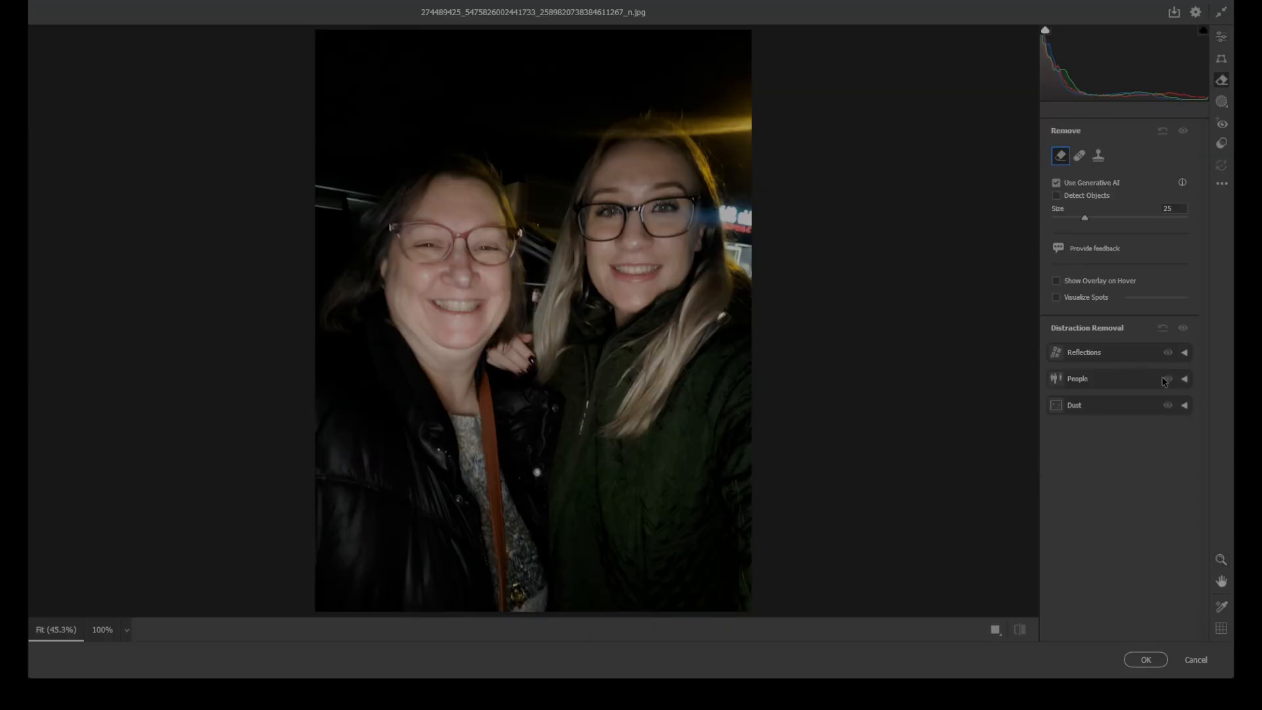
Apply the Reflections distraction removal with its quality set to Best
click(1185, 353)
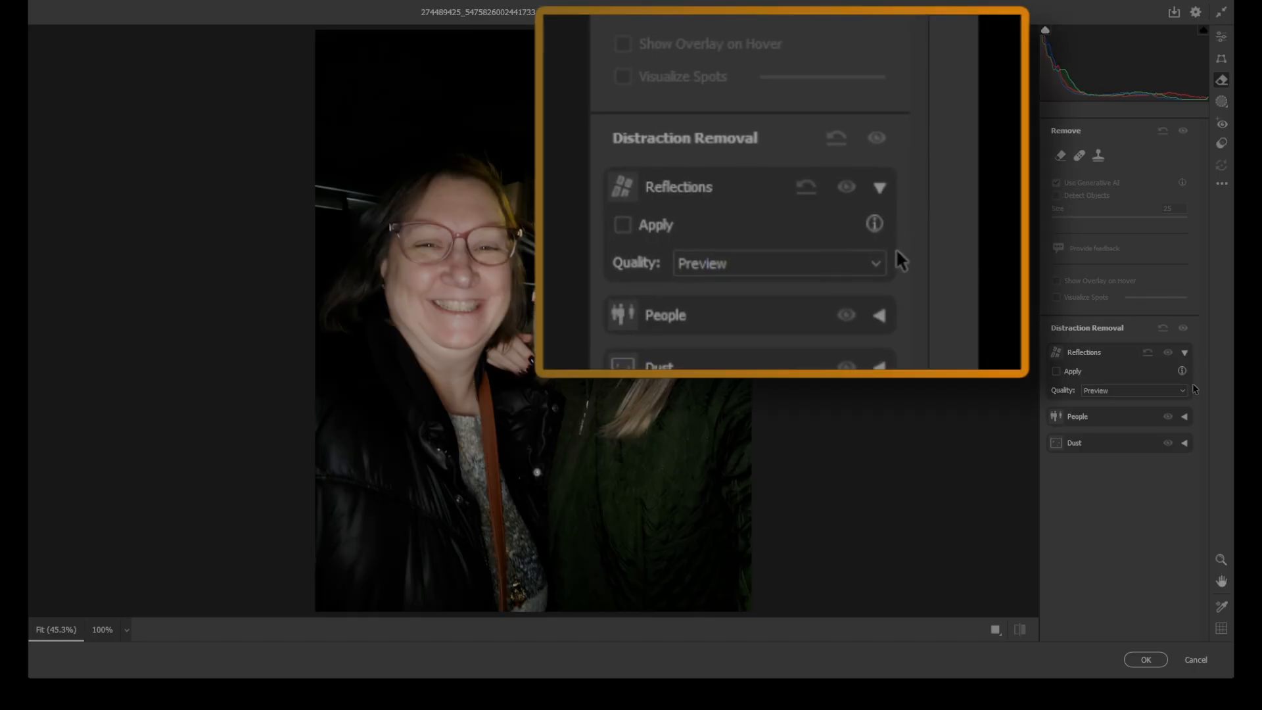
click(1182, 390)
click(1114, 424)
click(1056, 371)
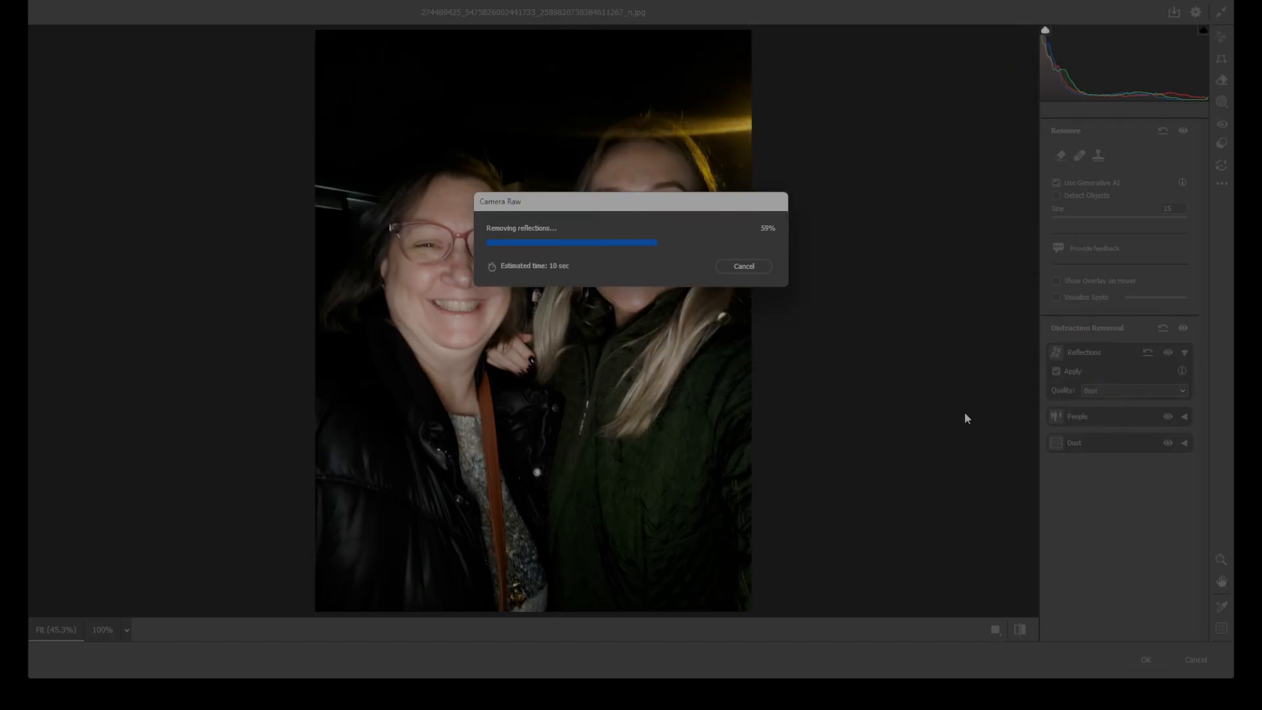
Apply the Camera Raw reflection removal to the layer and compare the photo before and after the edits
click(1022, 635)
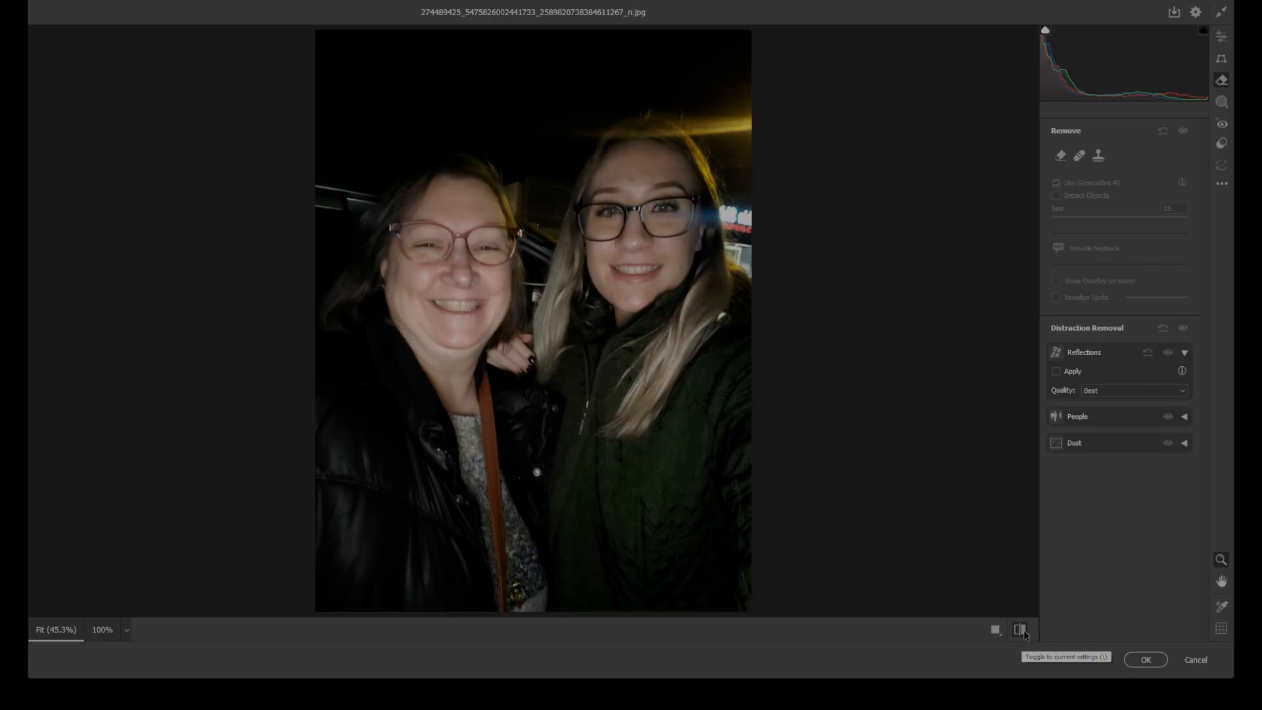
click(1020, 632)
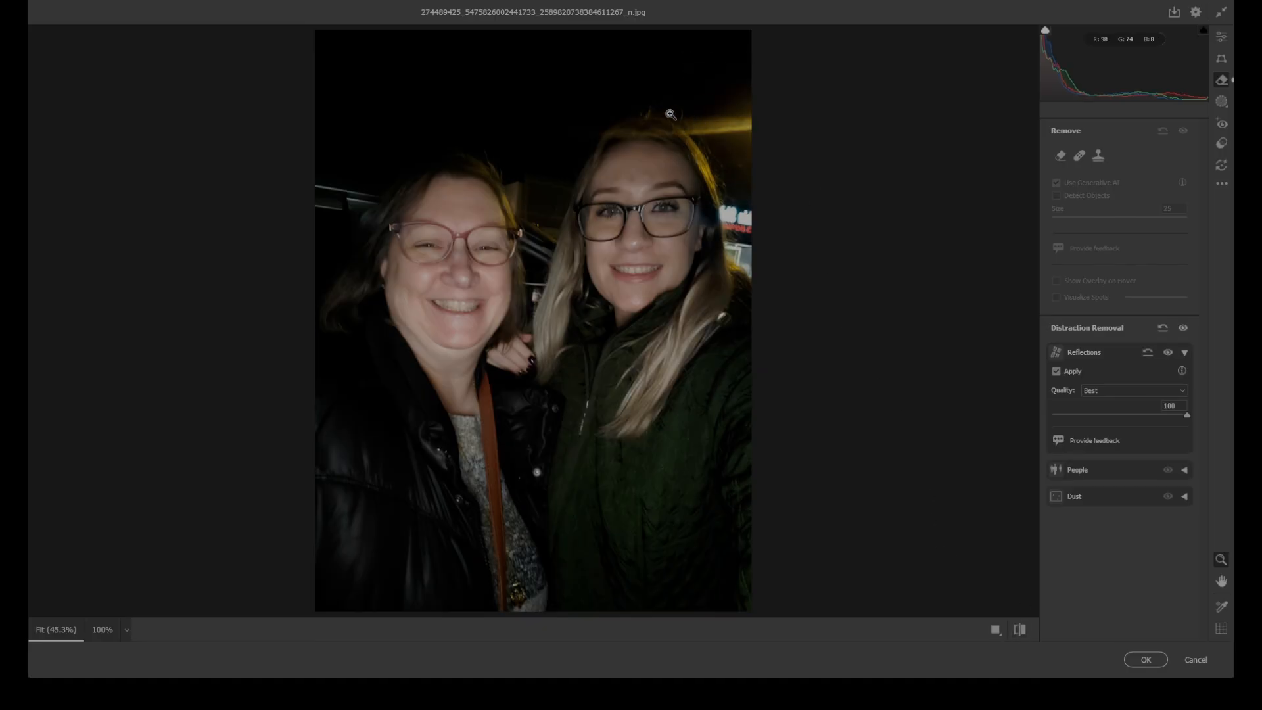
click(1019, 633)
click(1016, 633)
key(Return)
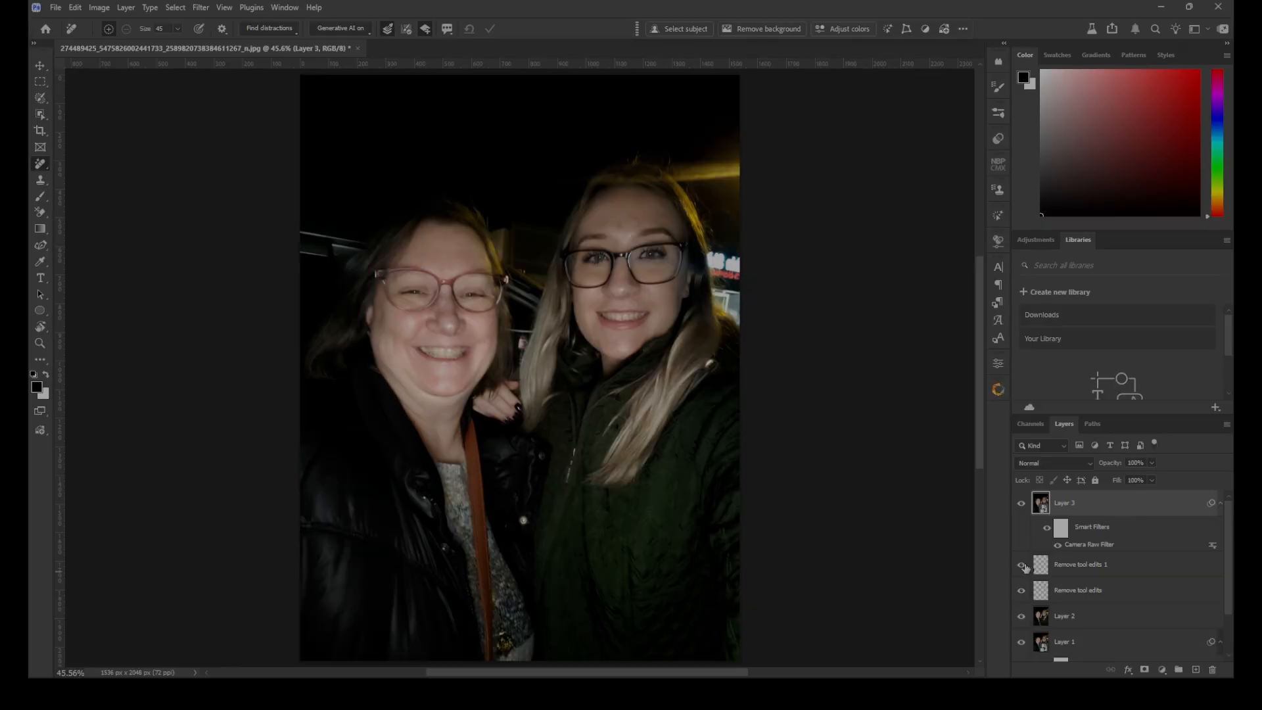
click(1020, 504)
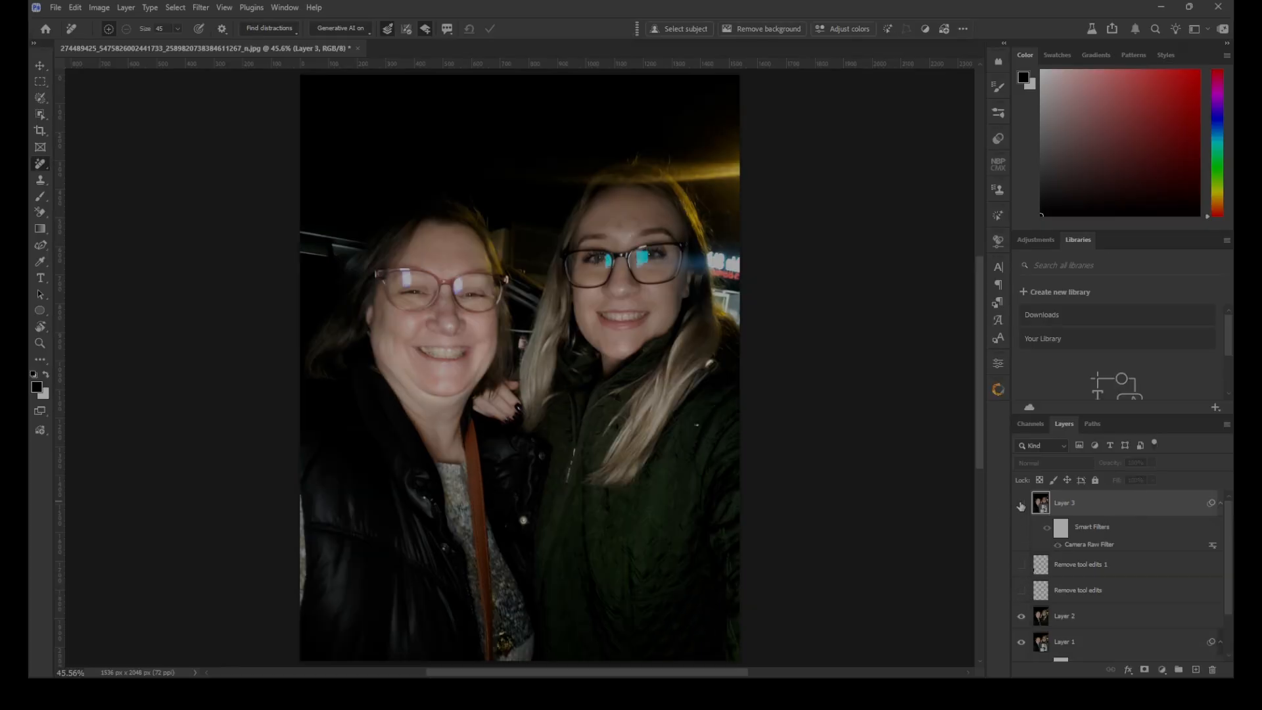
click(1022, 504)
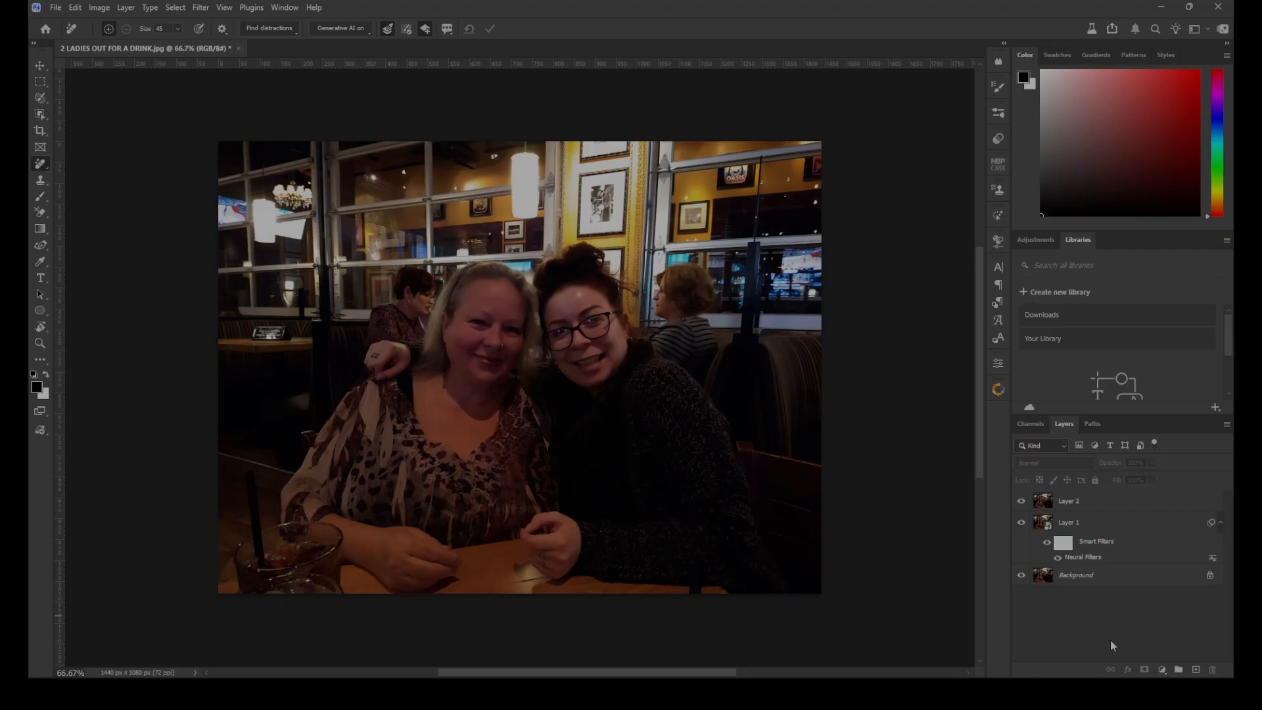
Find general distractions on Layer 2 of 2 LADIES OUT FOR A DRINK.jpg
click(1136, 509)
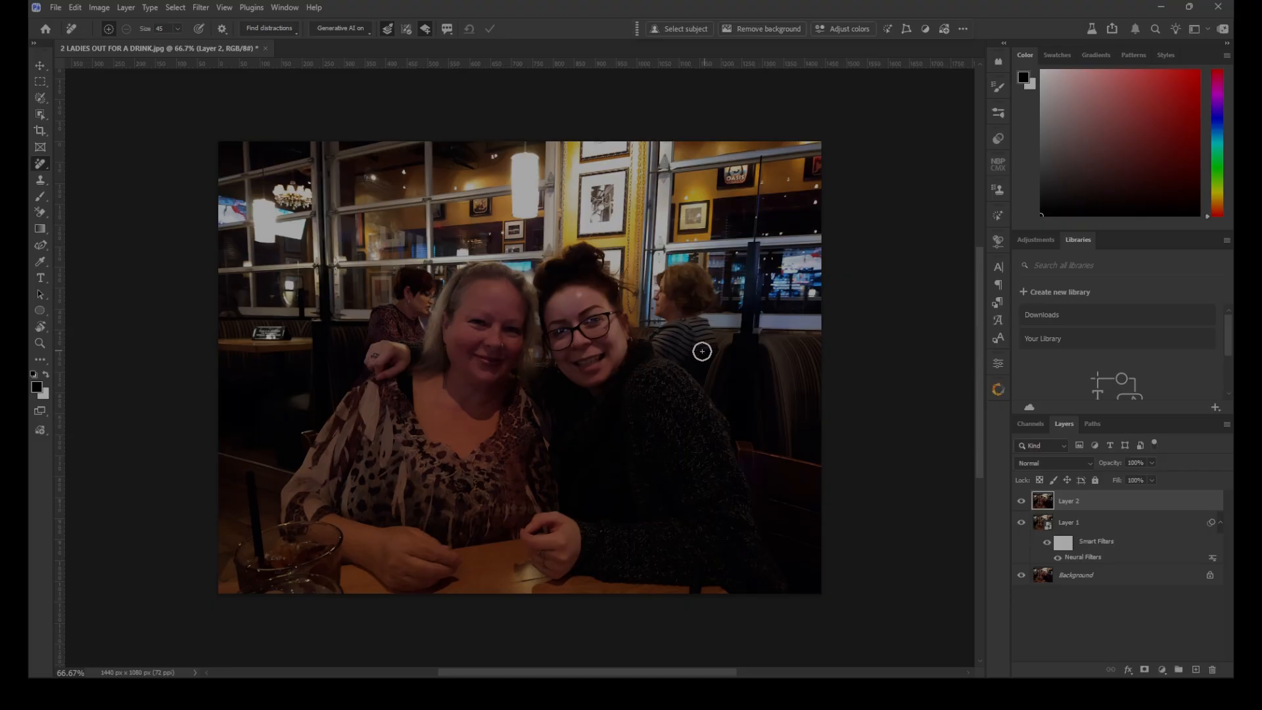
click(291, 28)
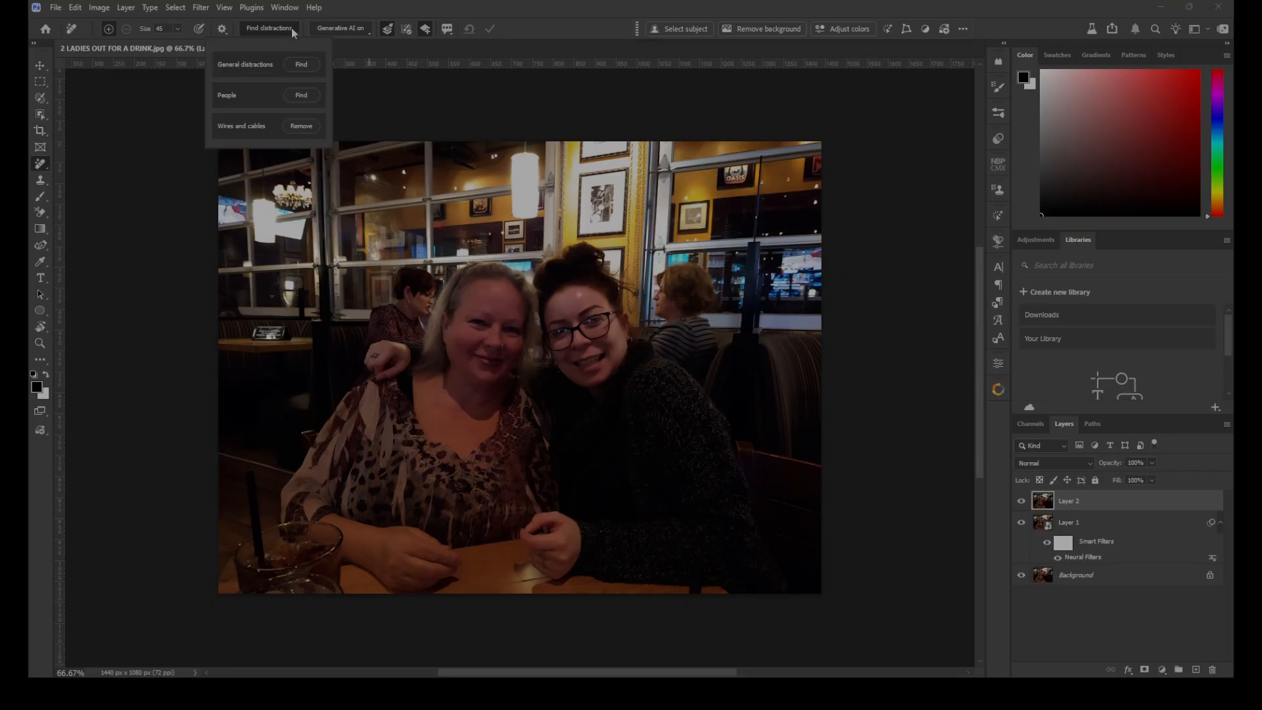
click(300, 64)
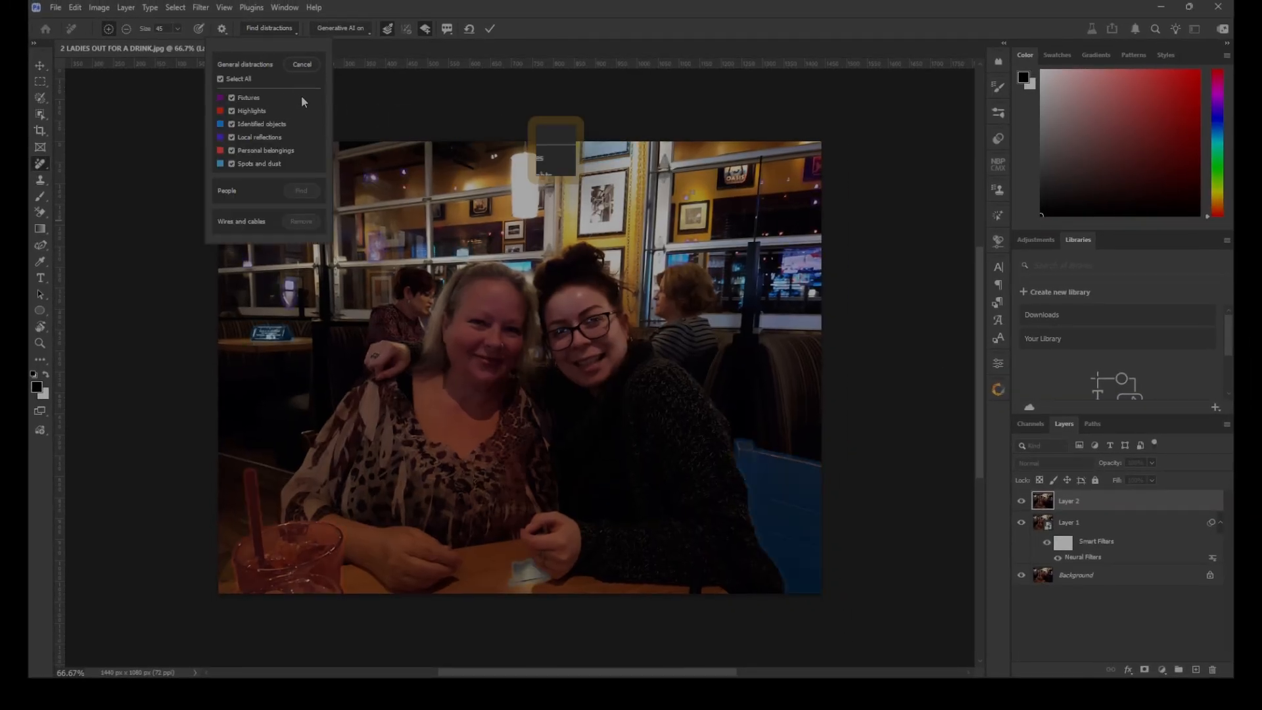
Toggle the Fixtures, Highlights and Identified objects categories to examine which areas of the photo each one marks
click(231, 98)
click(231, 98)
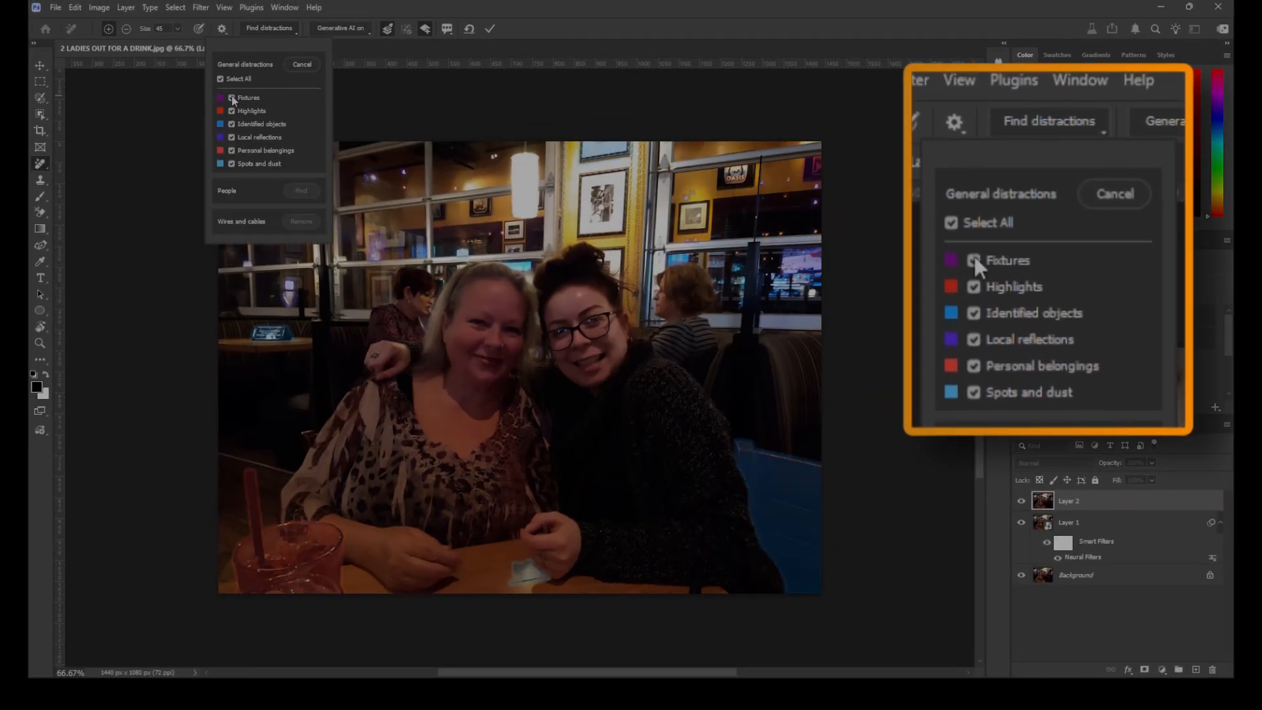
click(232, 98)
click(232, 98)
click(231, 98)
click(231, 98)
click(232, 111)
click(232, 112)
click(232, 125)
click(231, 124)
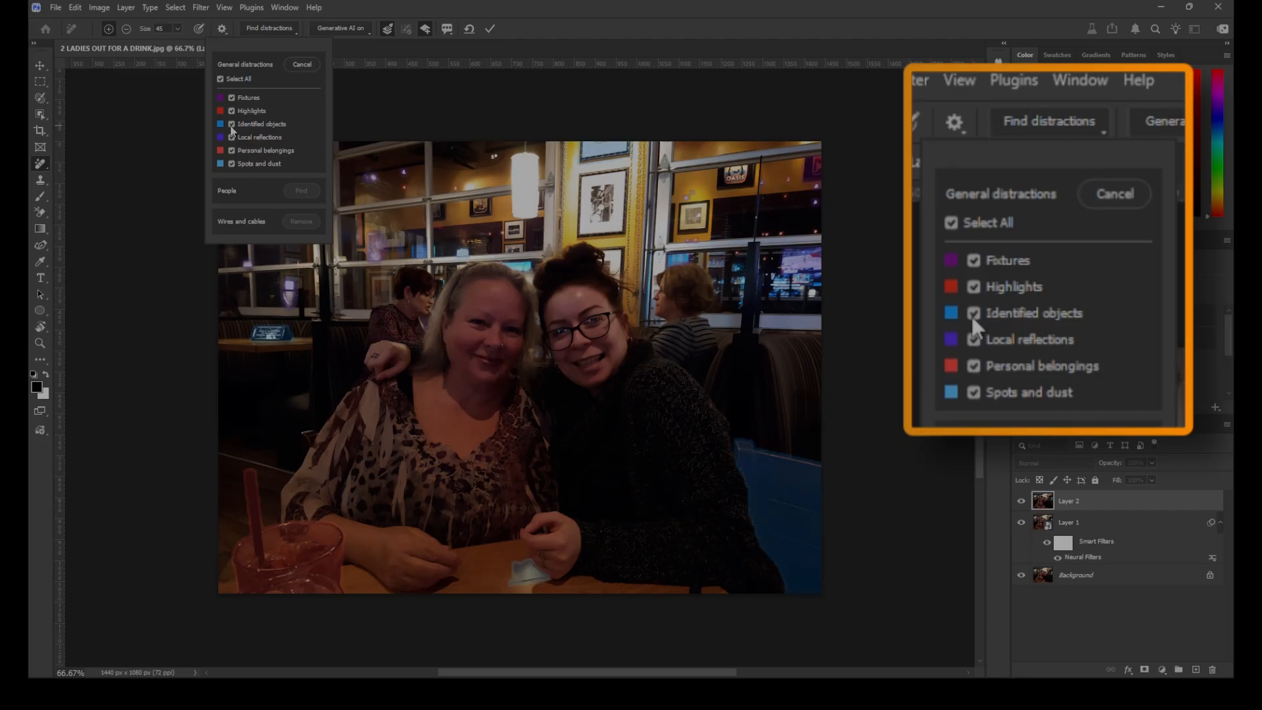
click(232, 125)
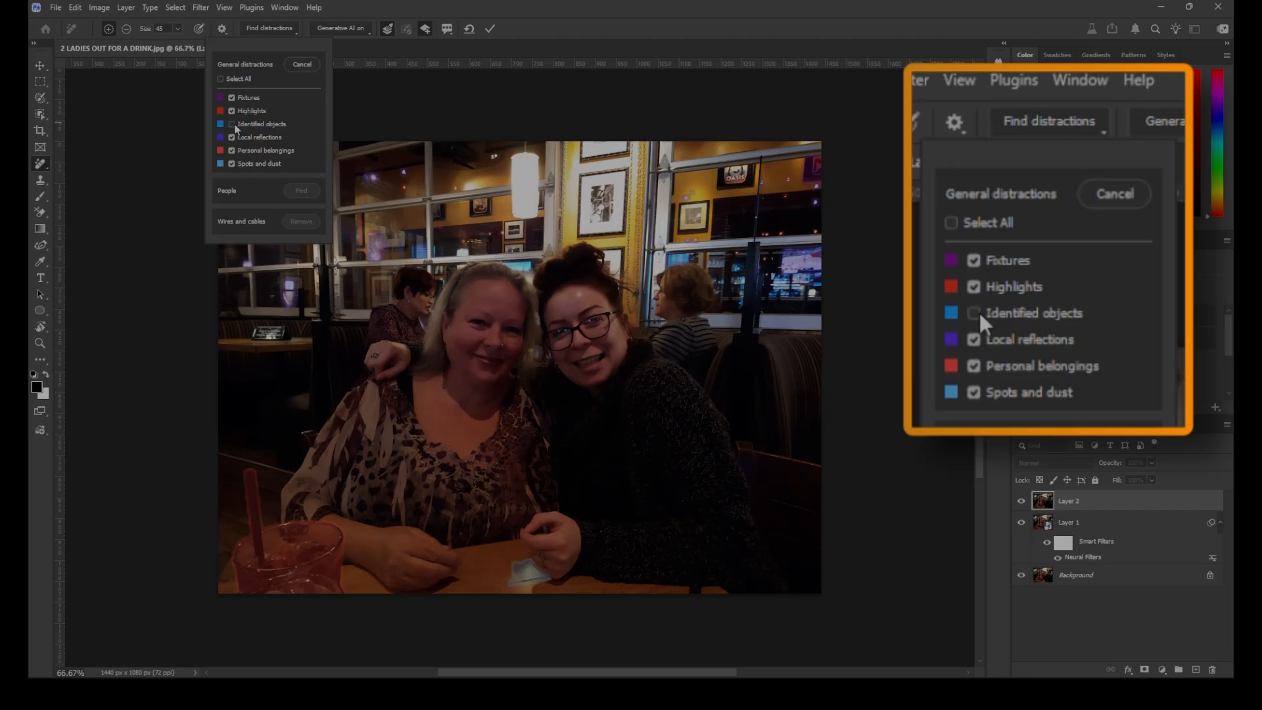
click(232, 124)
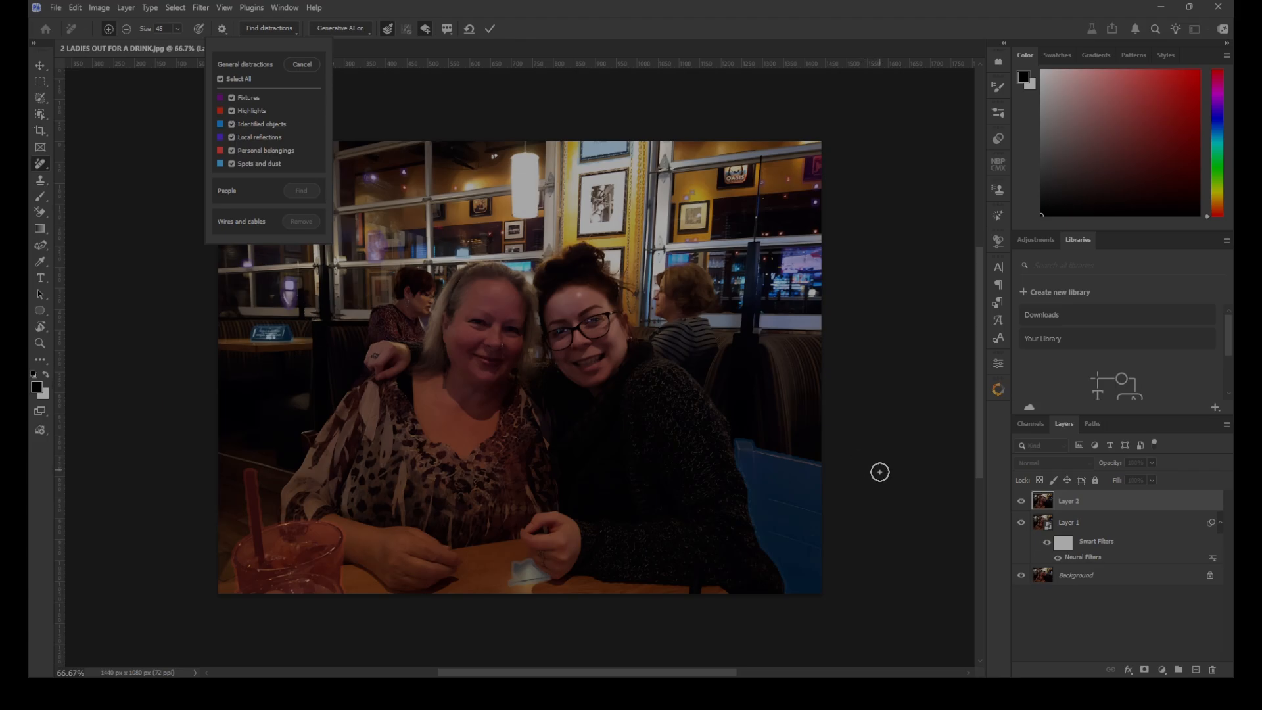
Erase the blue distraction marking from the booth seat beside the woman in glasses
mouse_move(865, 585)
mouse_down()
mouse_move(755, 610)
mouse_move(912, 466)
mouse_move(822, 493)
mouse_move(795, 456)
mouse_move(755, 465)
mouse_move(787, 419)
mouse_move(723, 434)
mouse_up()
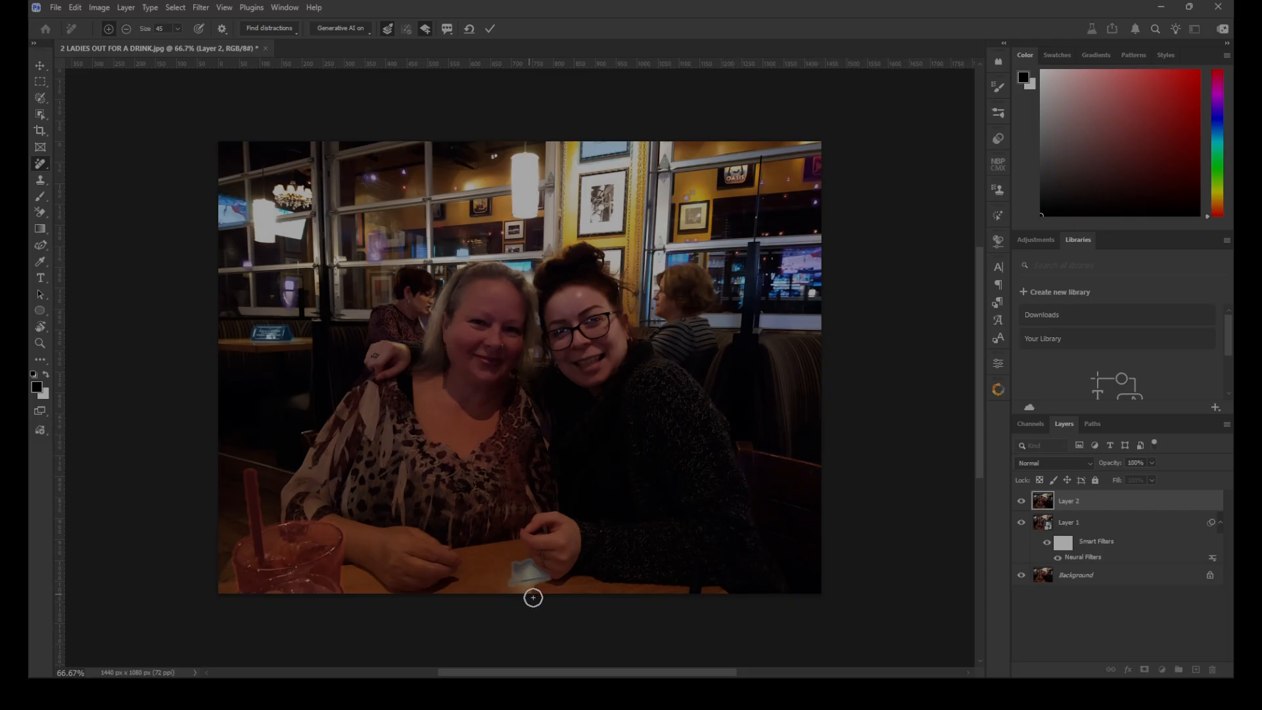
Toggle the Identified objects, Local reflections and Personal belongings categories to examine which areas of the photo each one marks
click(281, 29)
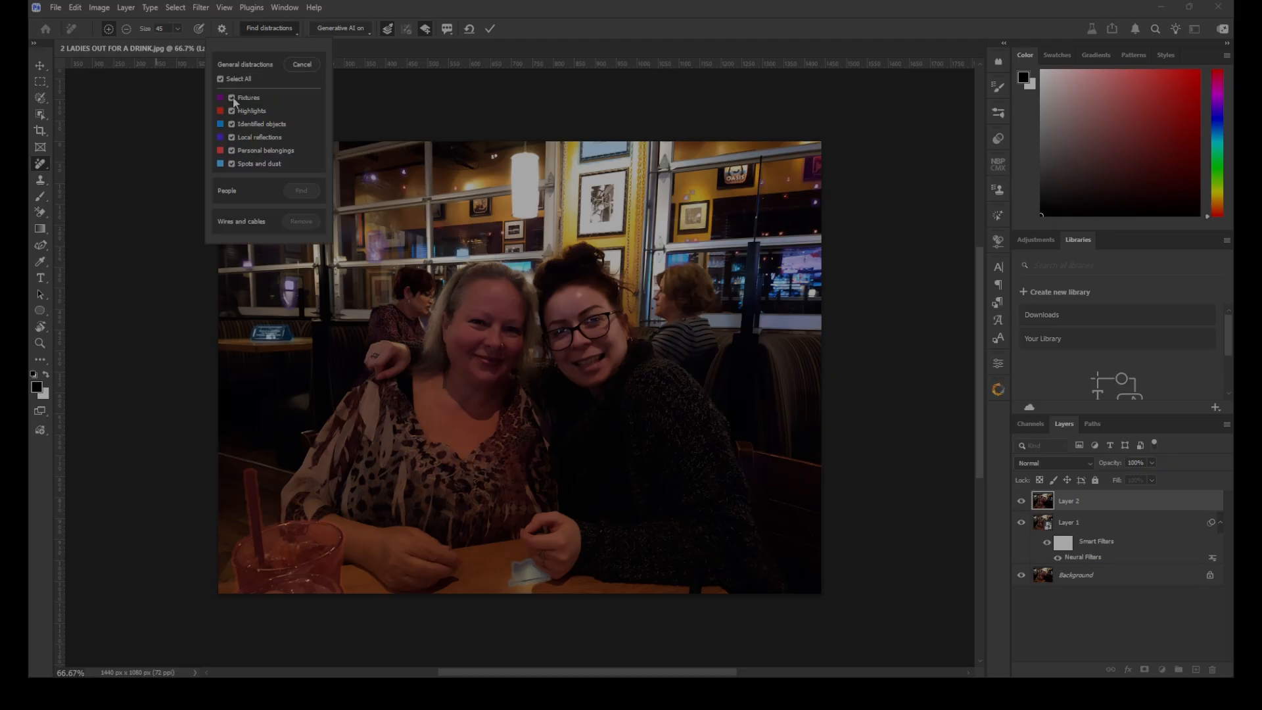
click(231, 124)
click(231, 137)
click(232, 150)
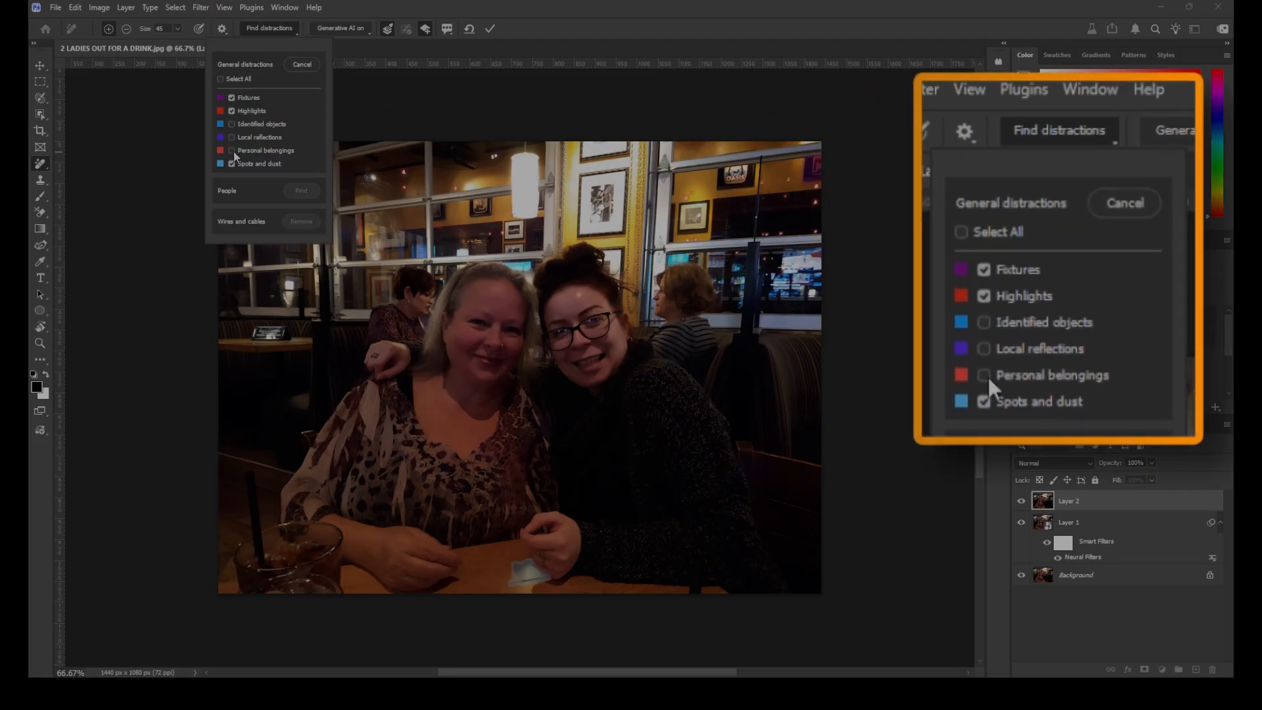
click(232, 151)
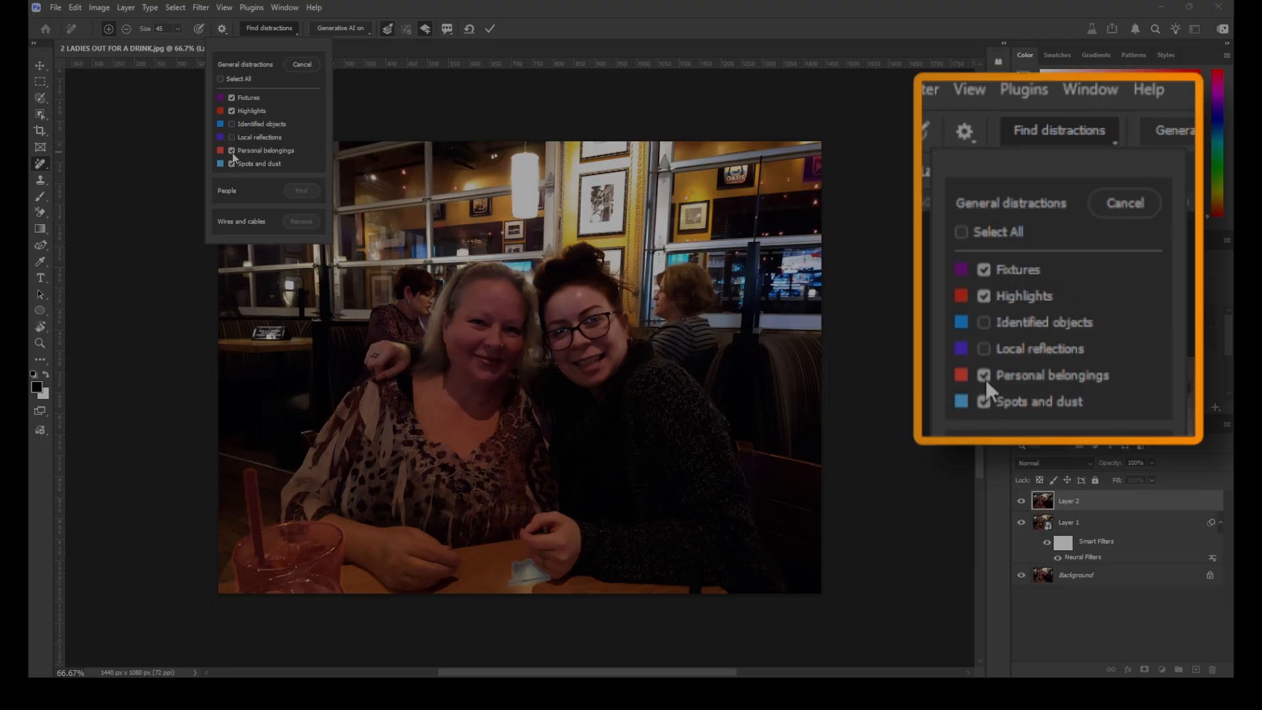
click(232, 151)
Turn off Spots and dust, include Personal belongings, Local reflections and Identified objects again, and remove the marked distractions
click(232, 163)
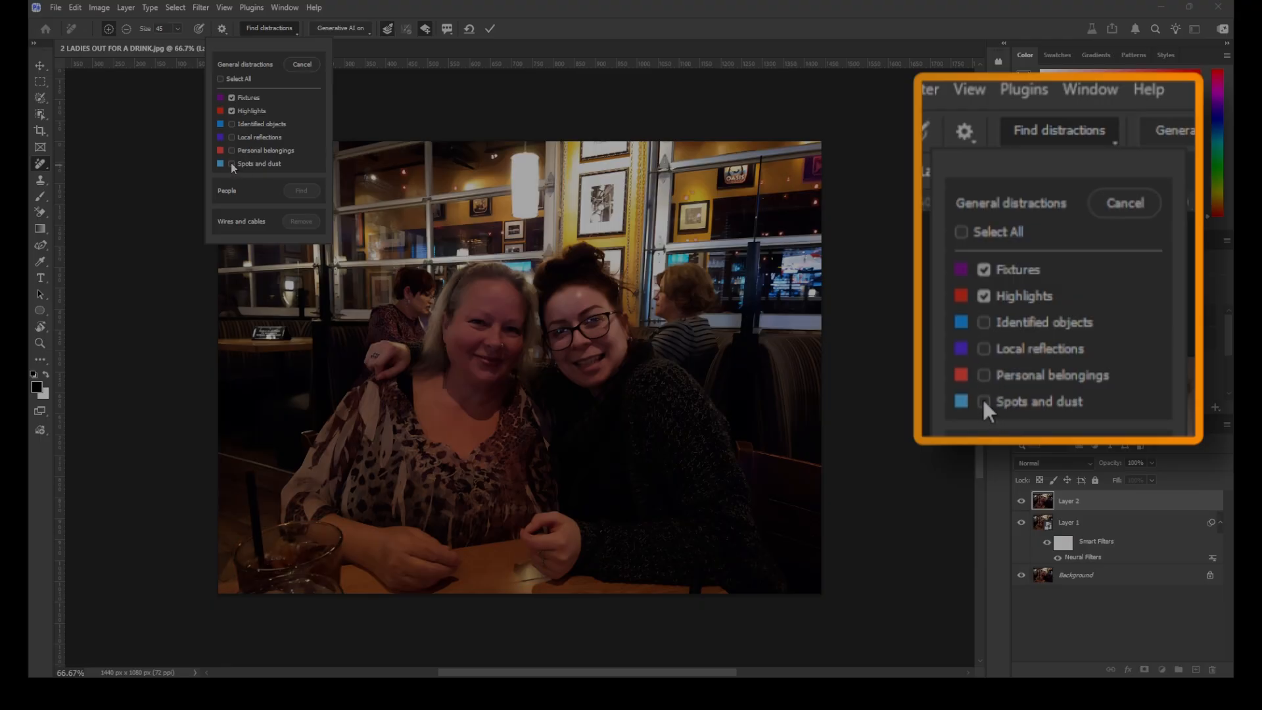
click(232, 164)
click(233, 164)
click(231, 152)
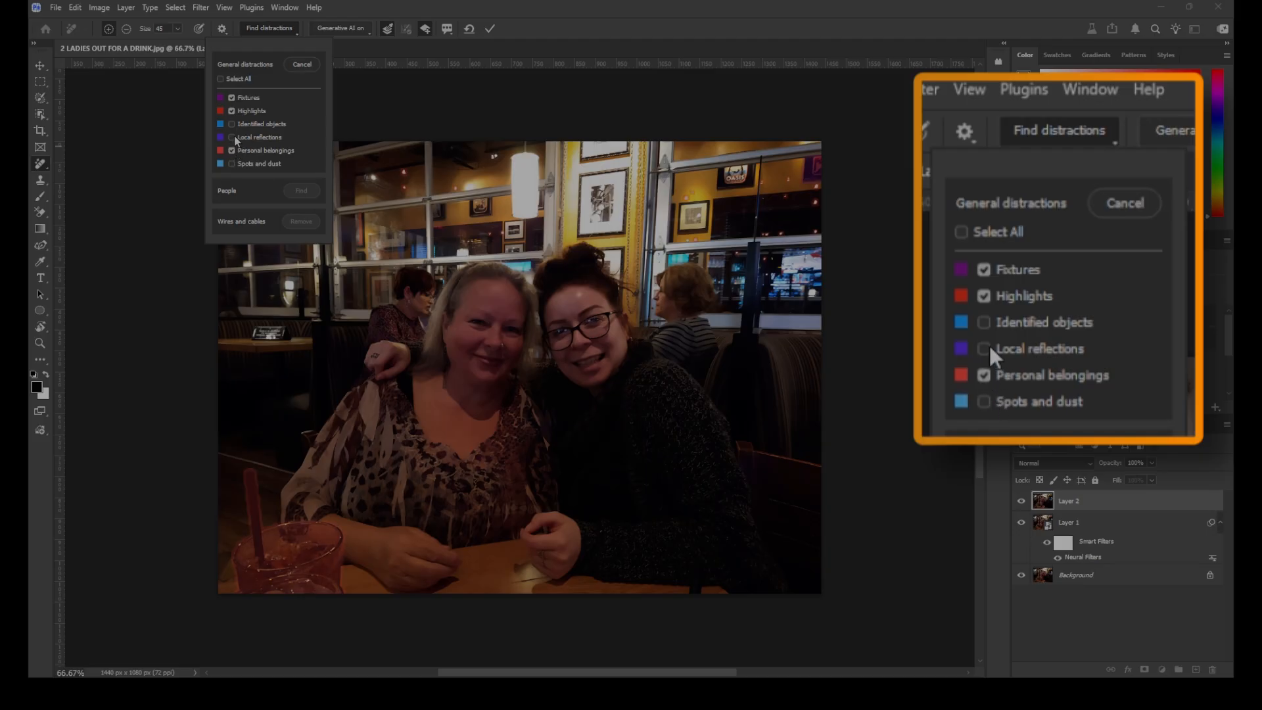
click(232, 138)
click(232, 125)
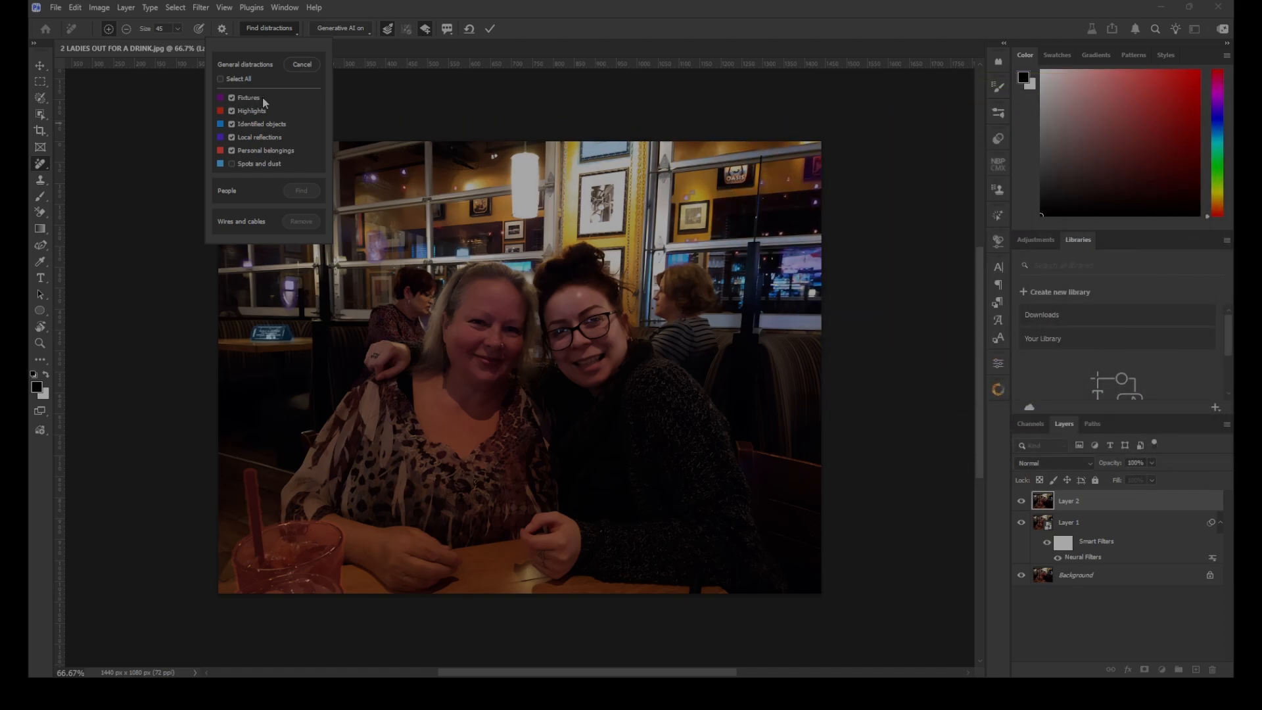
click(489, 30)
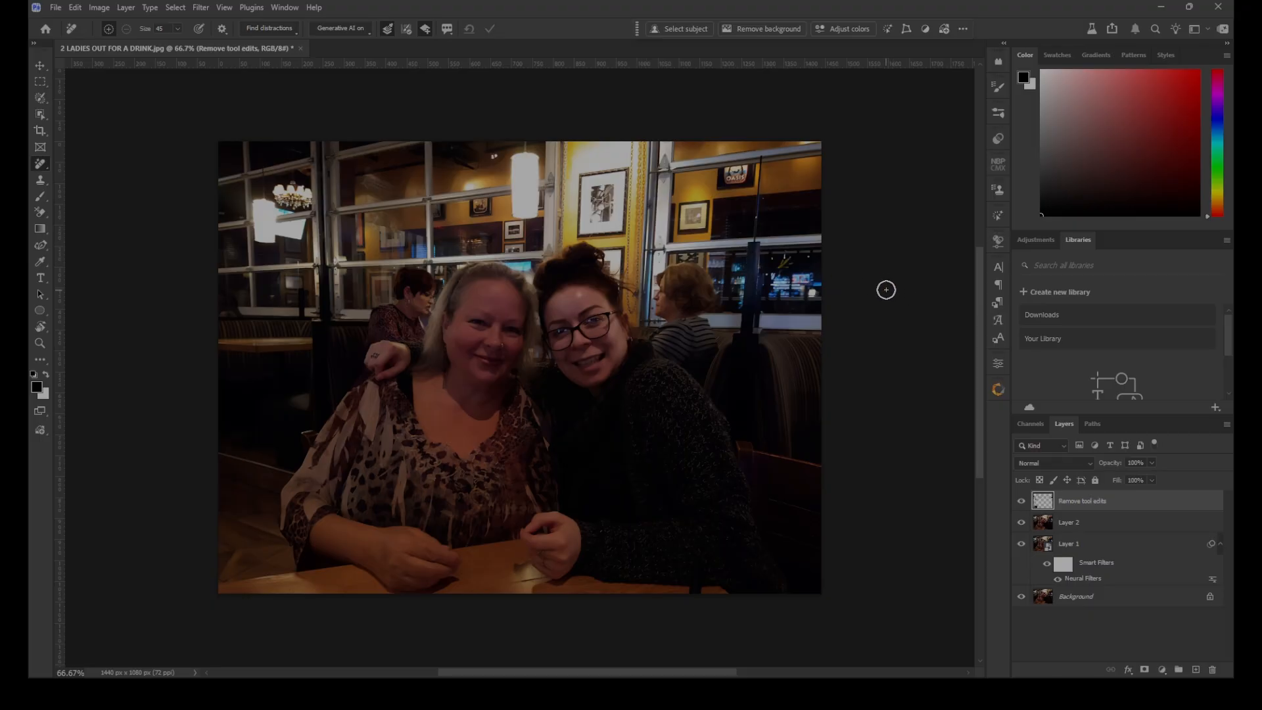
Find people in the photo, leave the hand on the blonde woman's shoulder unmarked, and remove the two background diners
click(290, 32)
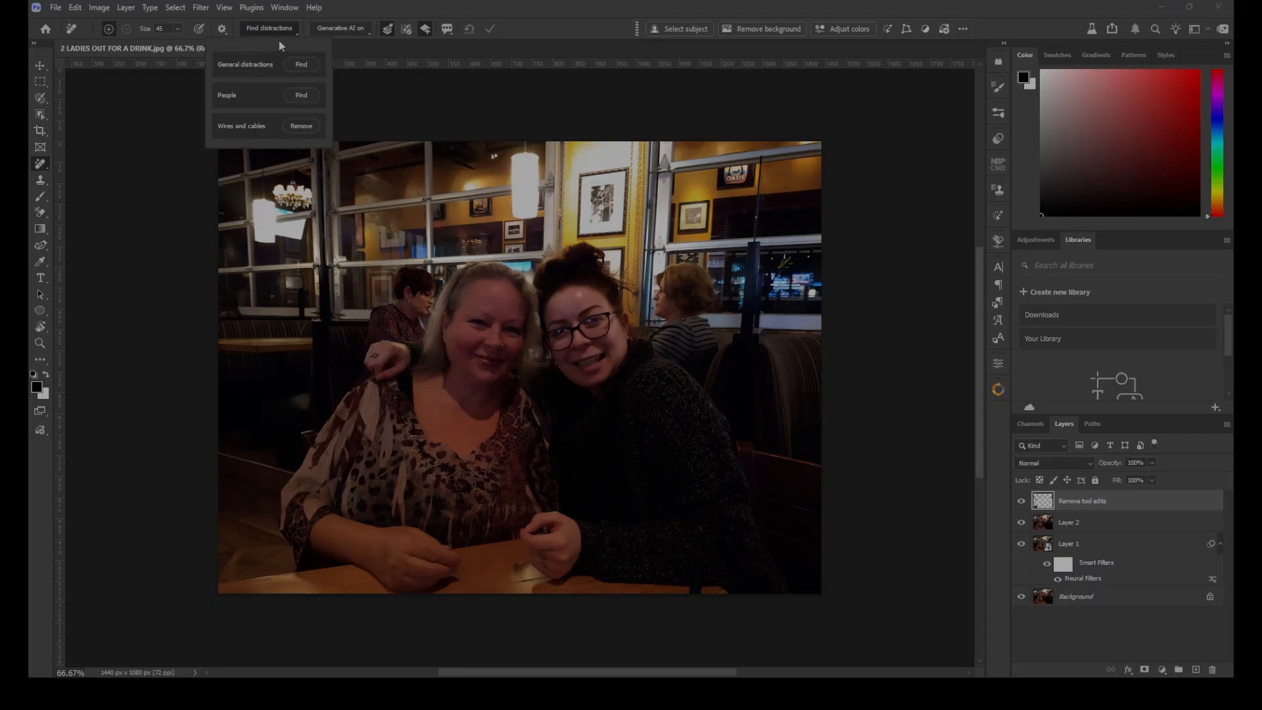
click(300, 95)
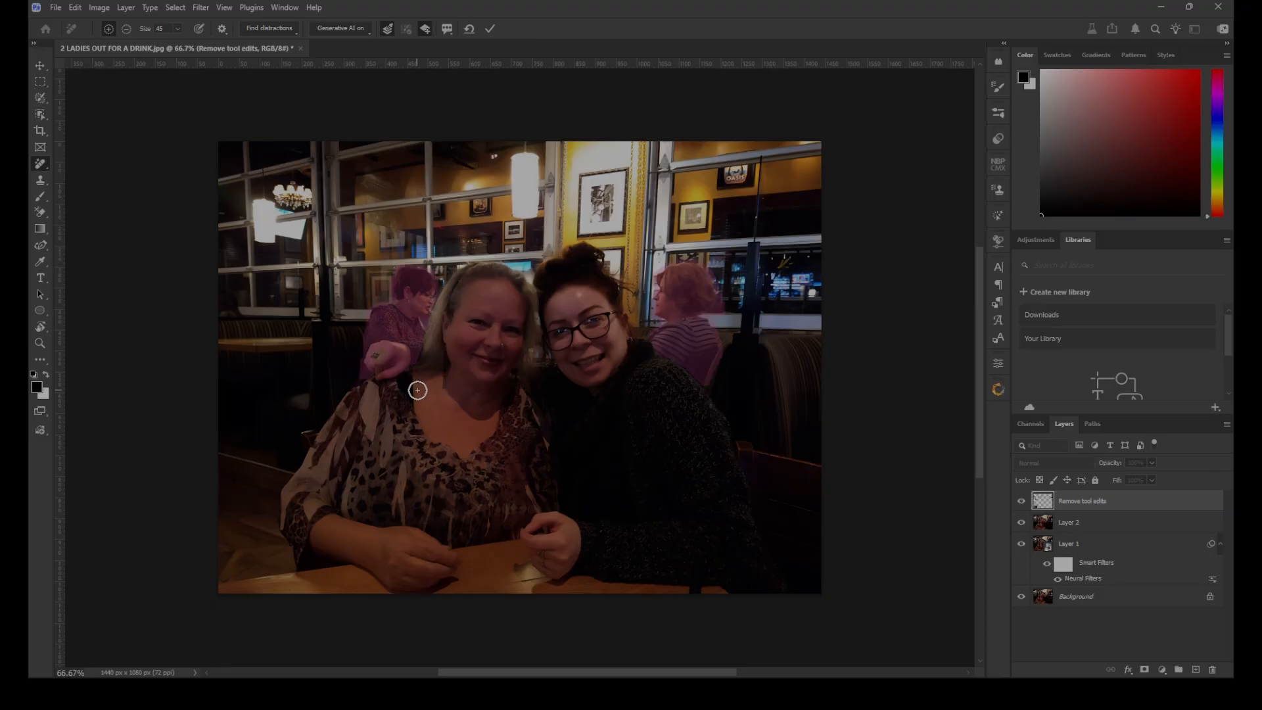
key(ctrl+1)
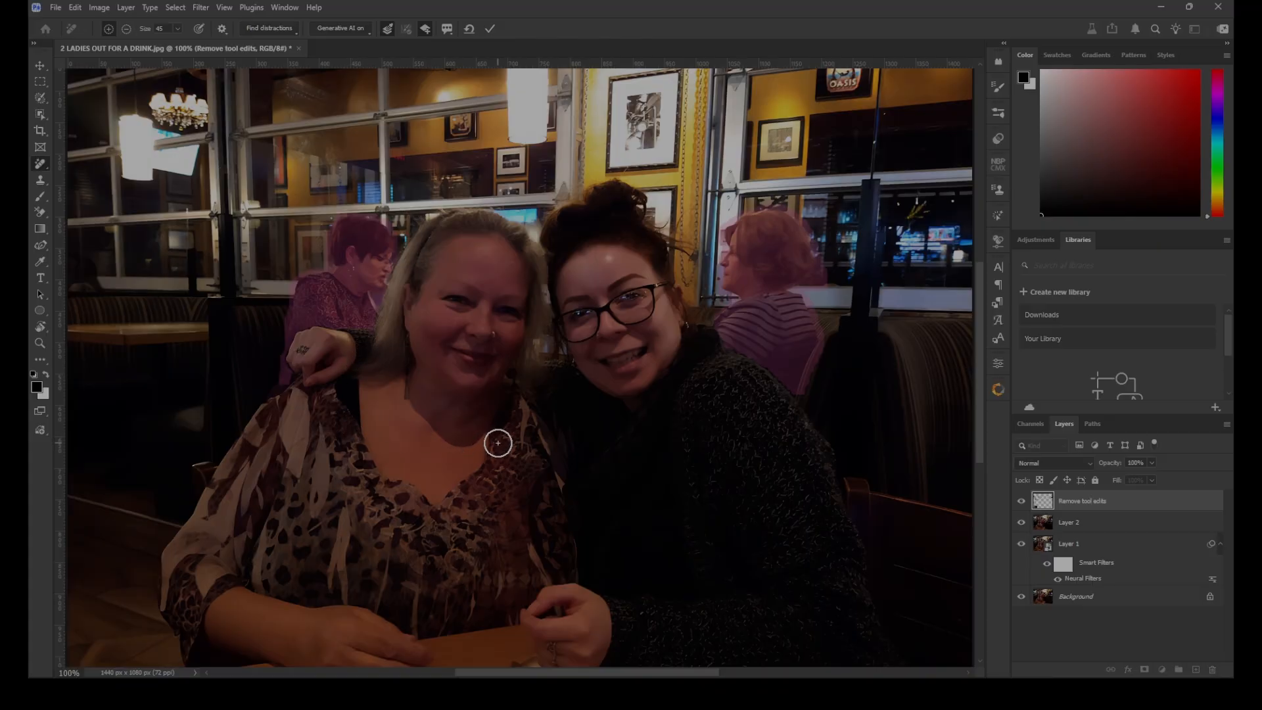
scroll(429, 390, down, 1)
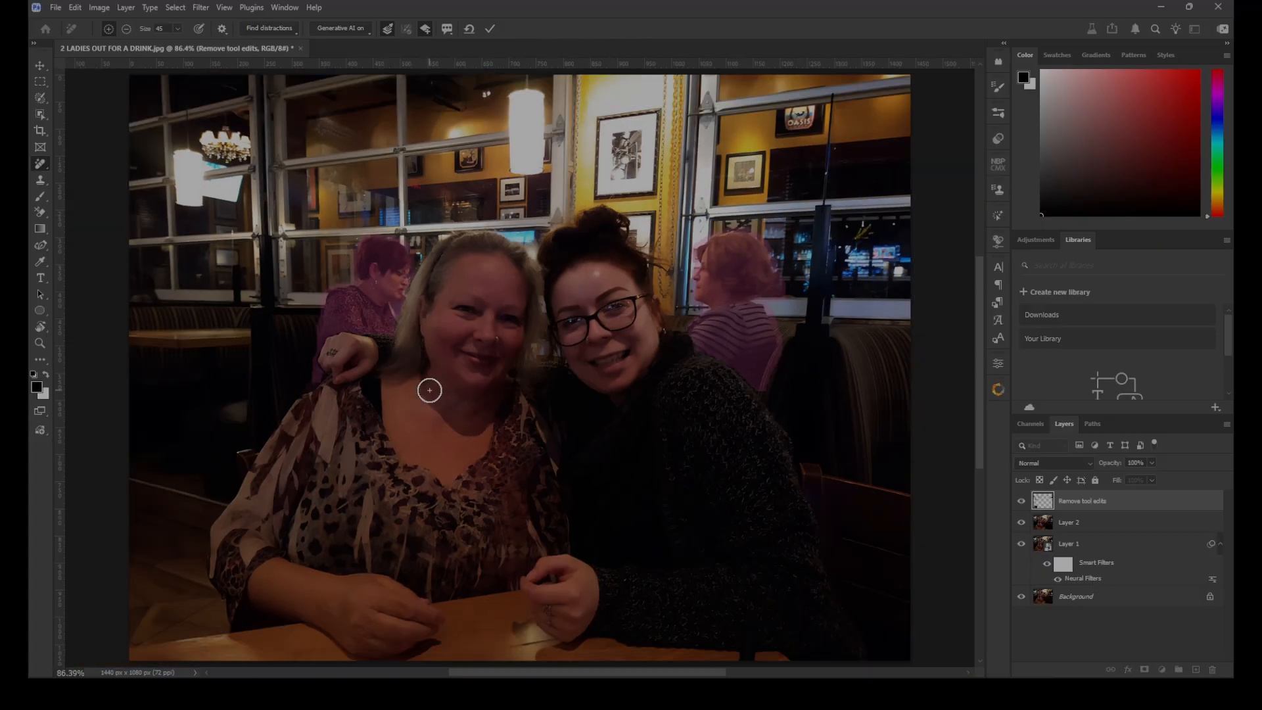
click(490, 29)
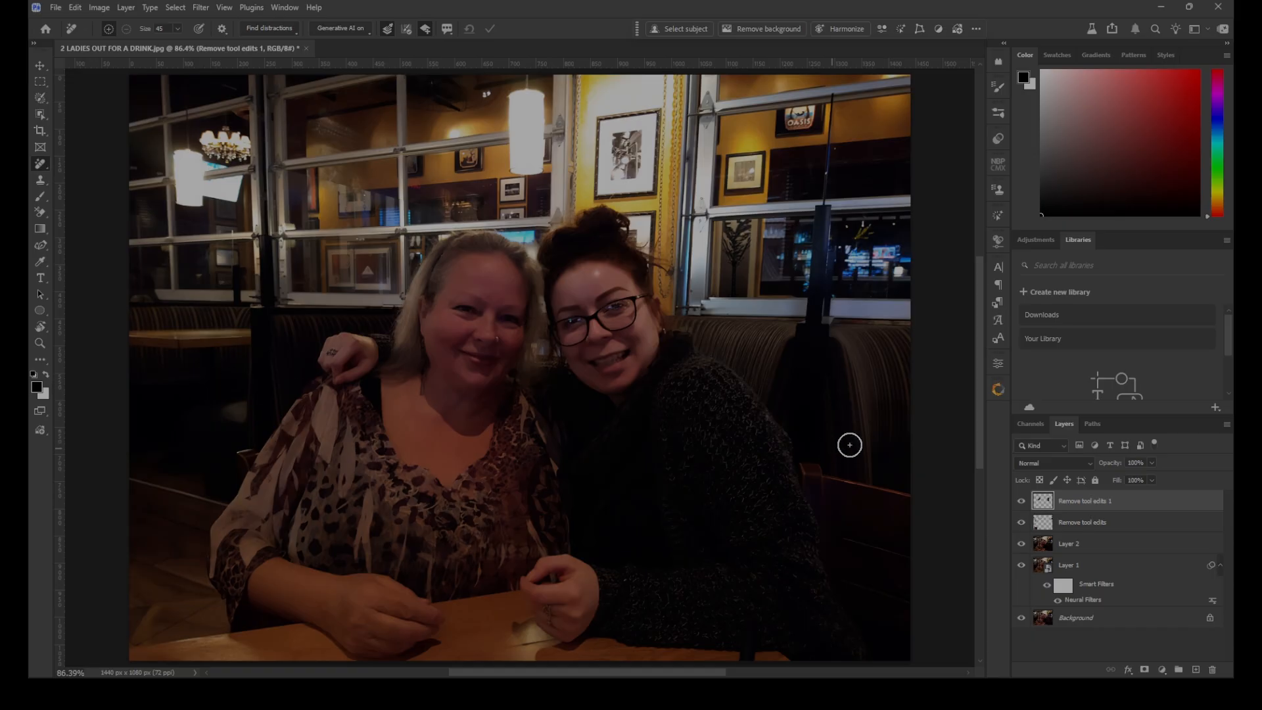
Group the two Remove tool edits layers into a new group named REMOVALS
key(ctrl+minus)
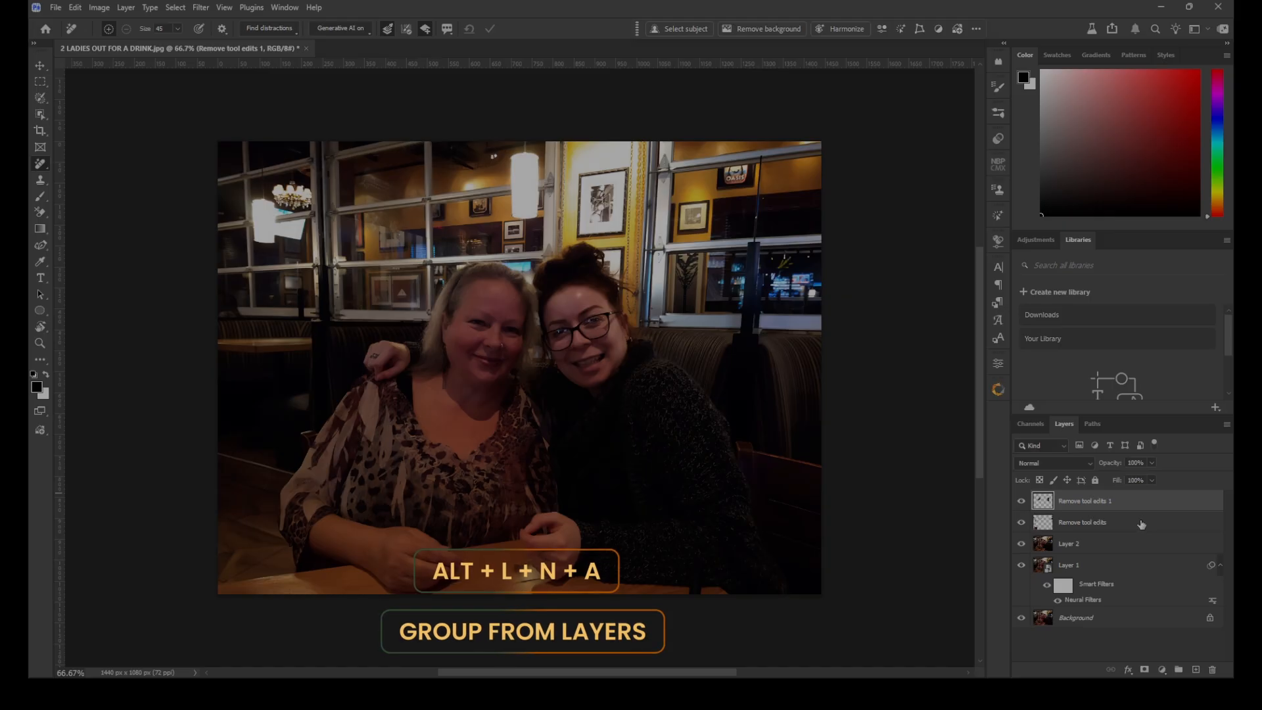
shift+click(1144, 521)
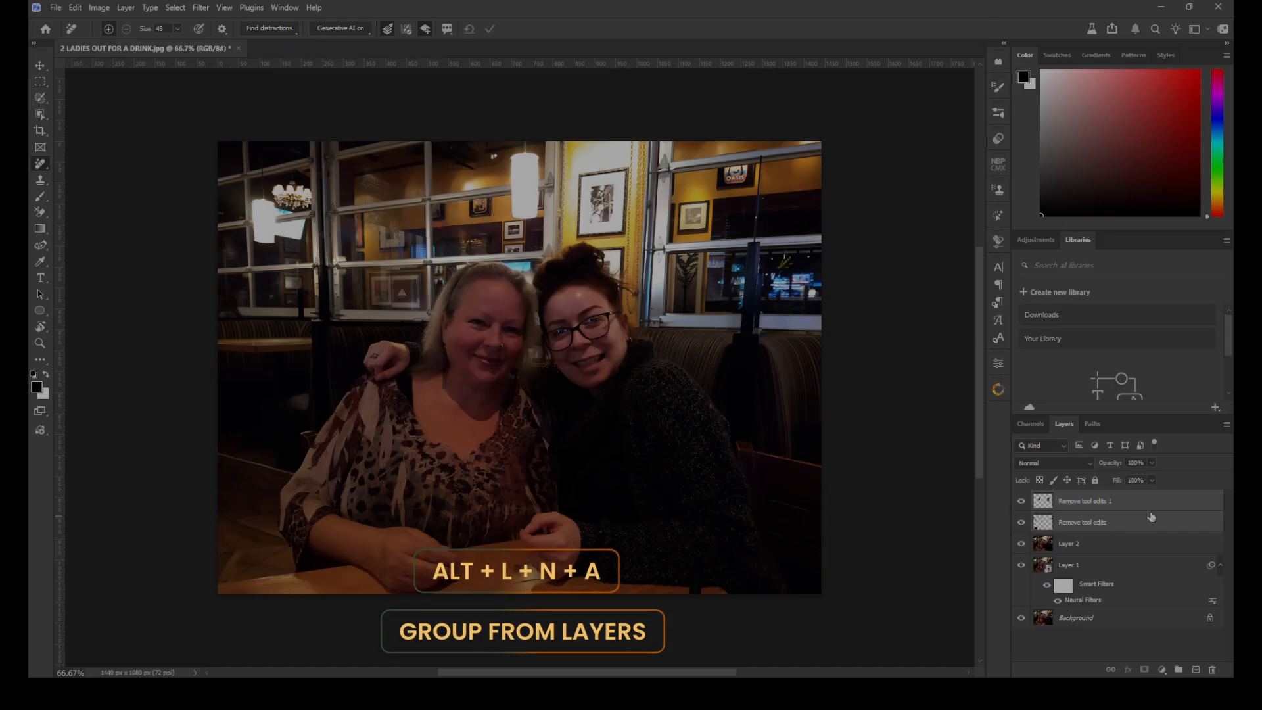
key(alt+l)
text(naREMOVALS)
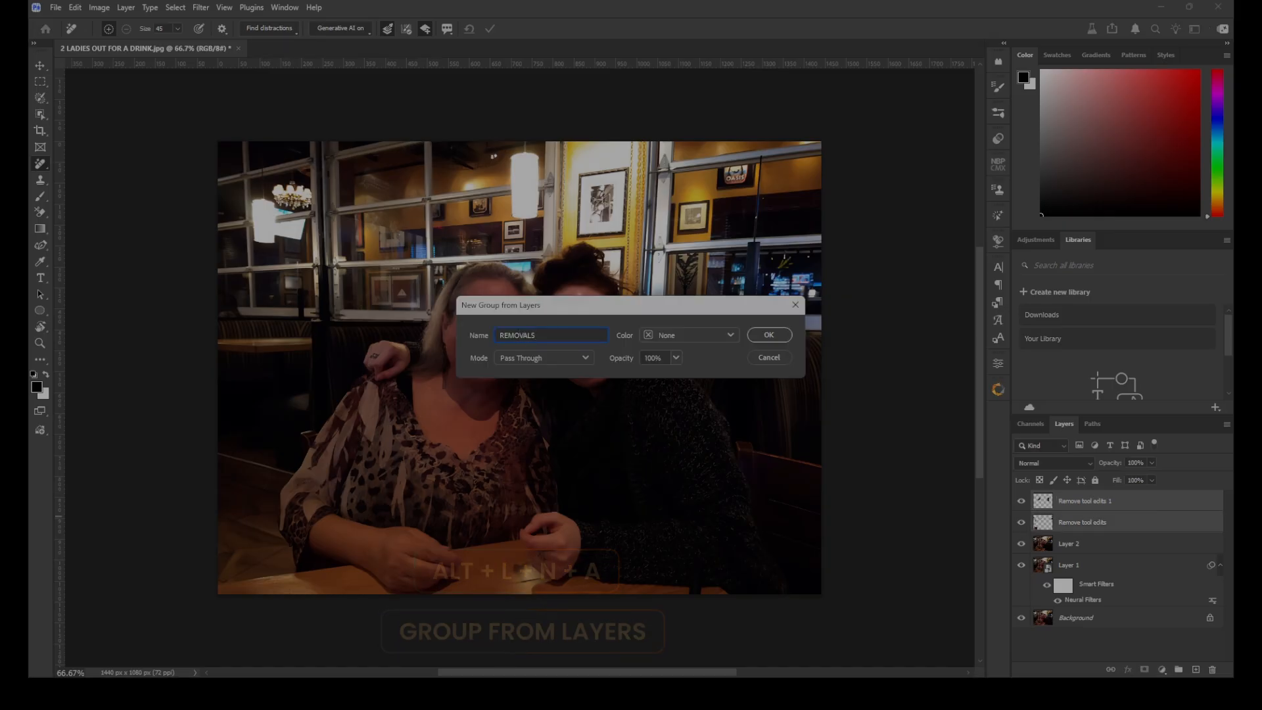
key(Return)
Toggle the REMOVALS group's visibility to compare the photo before and after the removals
key(ctrl+plus)
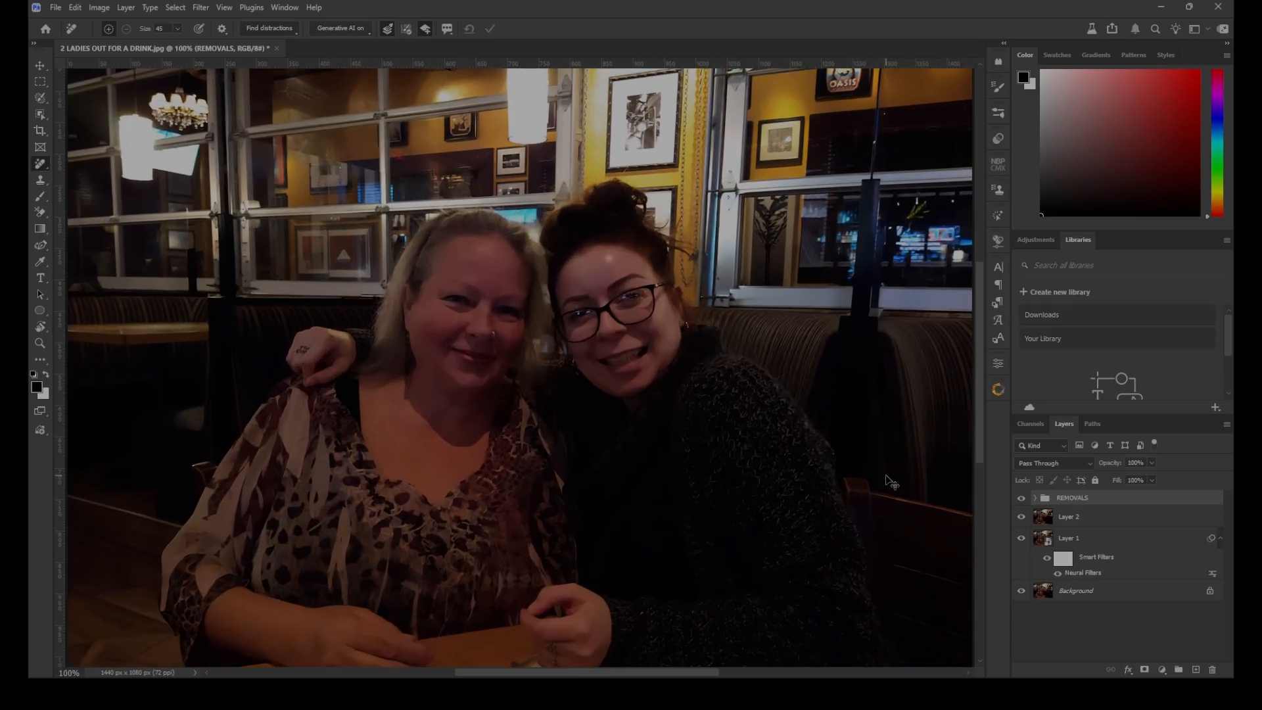
click(1022, 499)
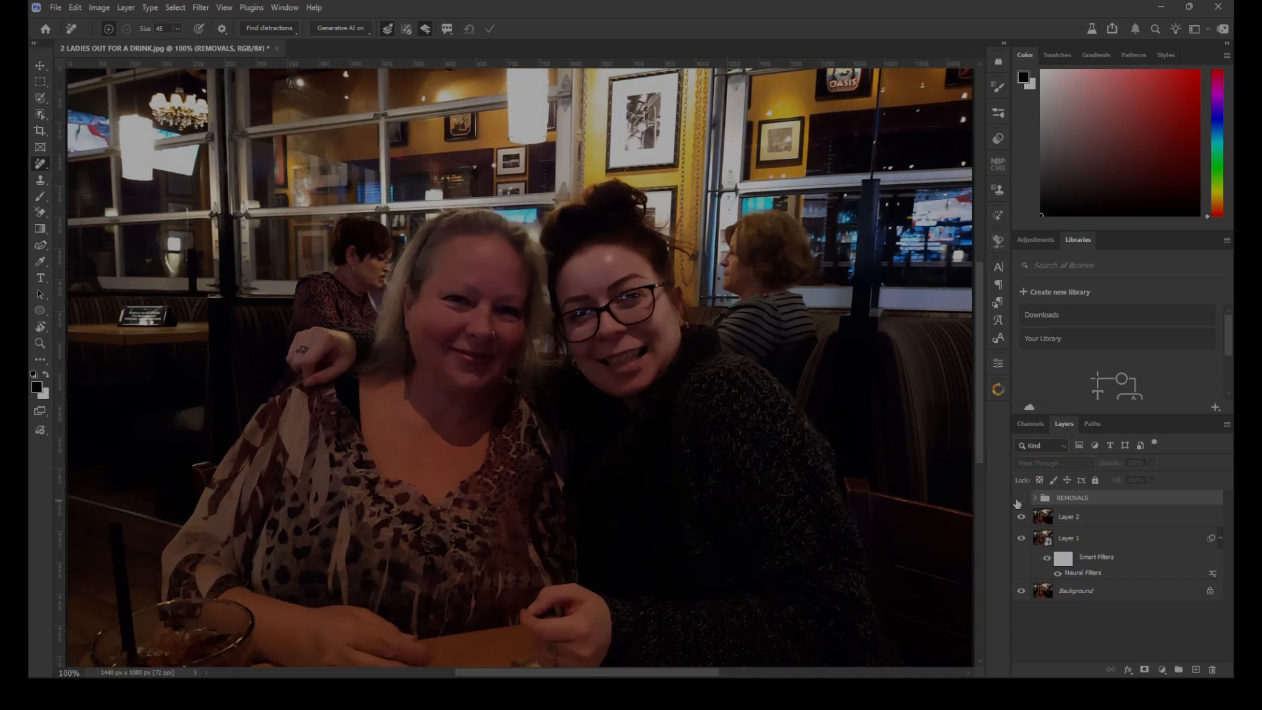
click(1021, 498)
click(1020, 499)
click(1021, 499)
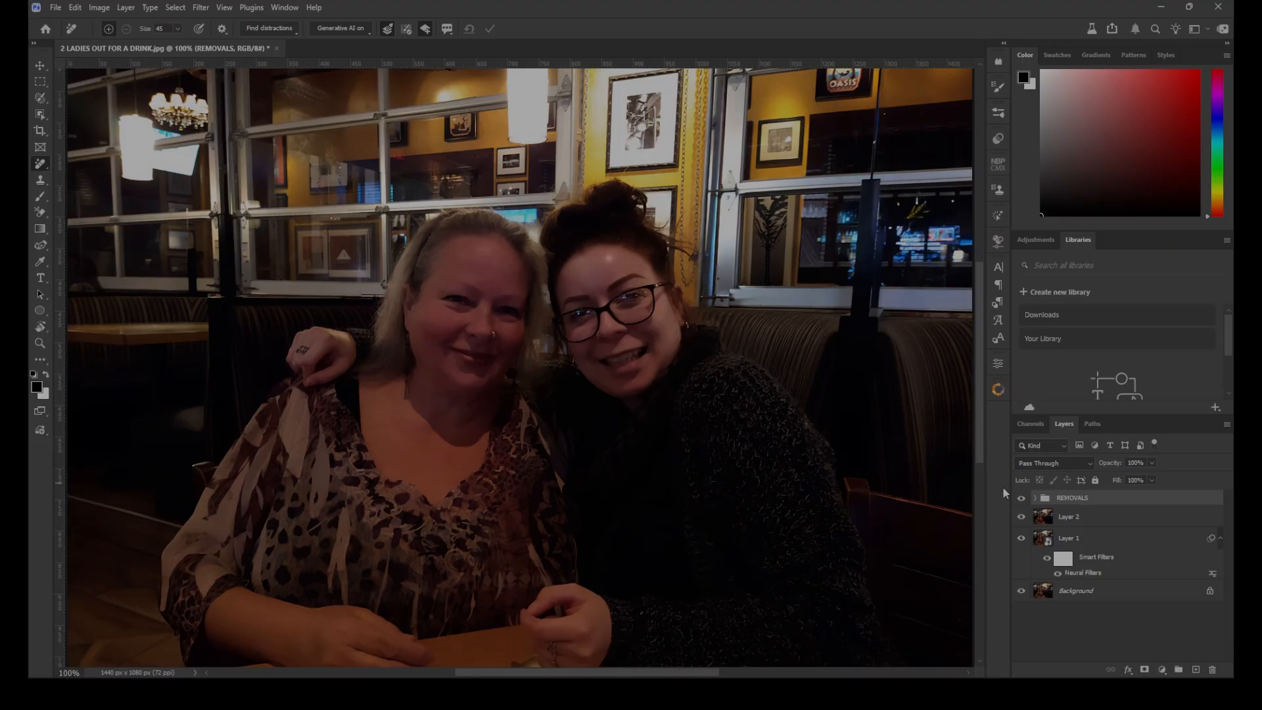
click(1021, 499)
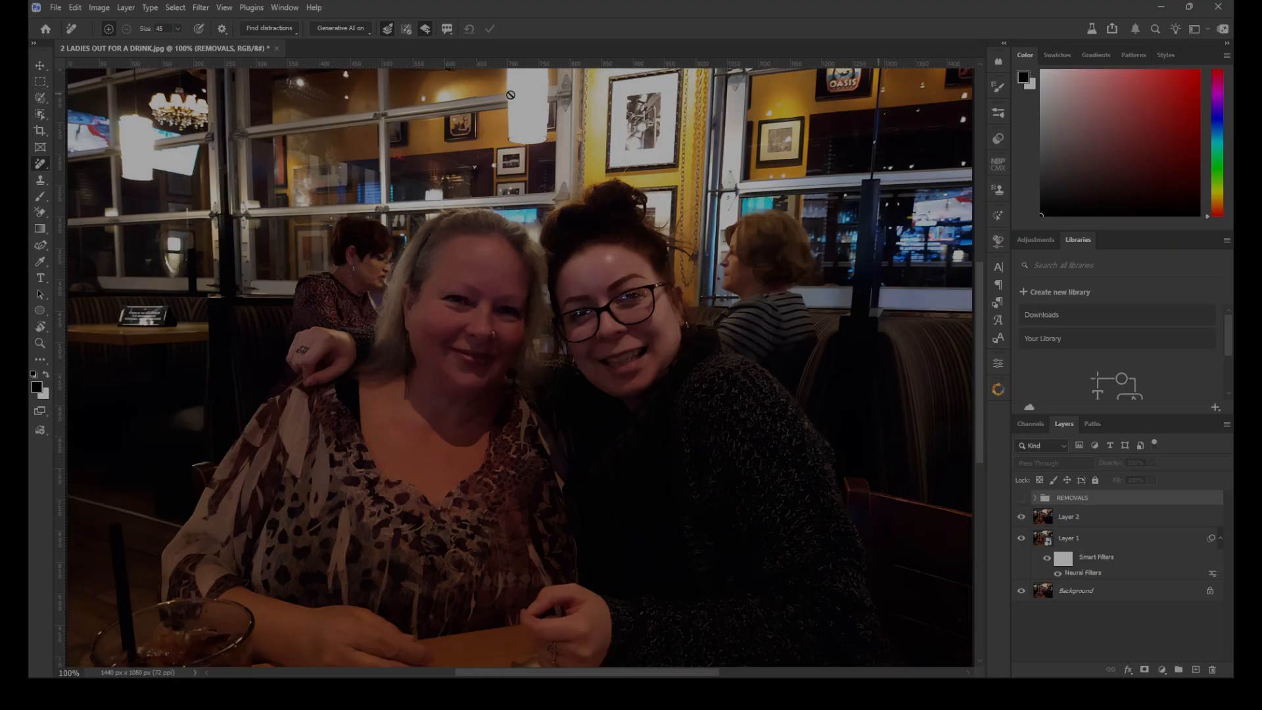
click(1020, 498)
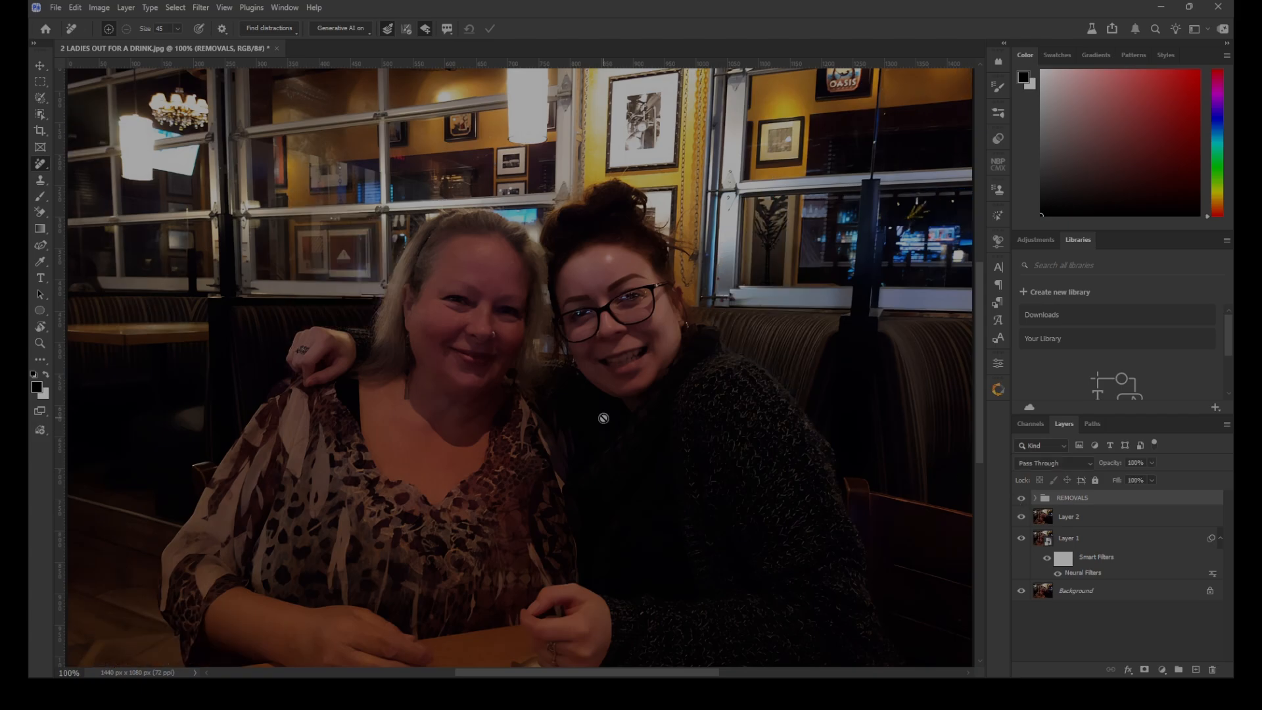
Open the cleaned-up photo in the Camera Raw filter and apply Lens Blur
key(ctrl+minus)
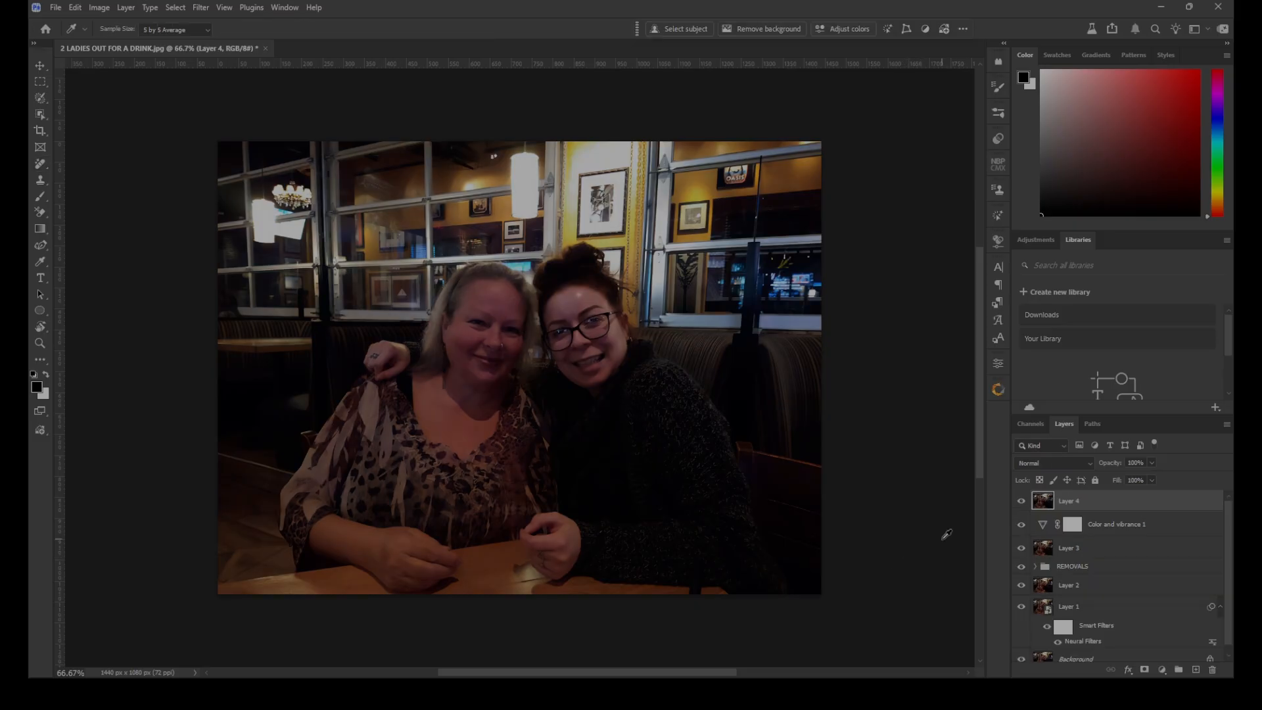
key(alt+l)
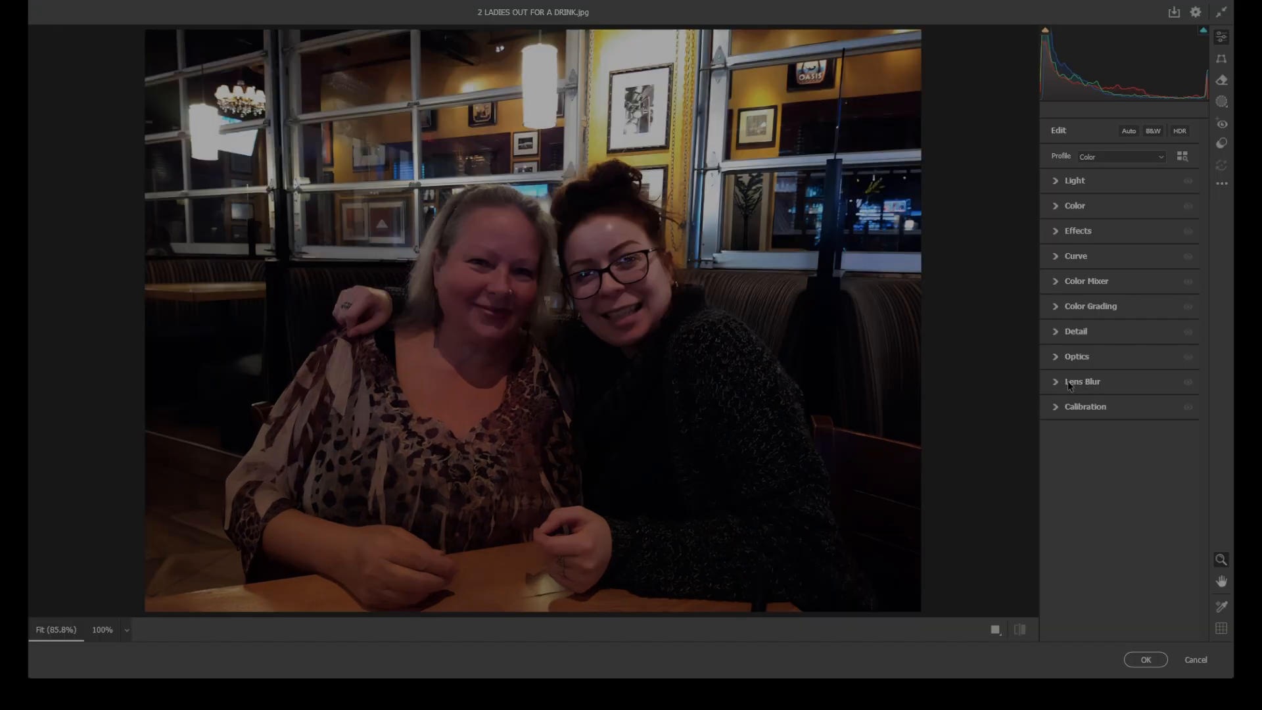
click(1055, 382)
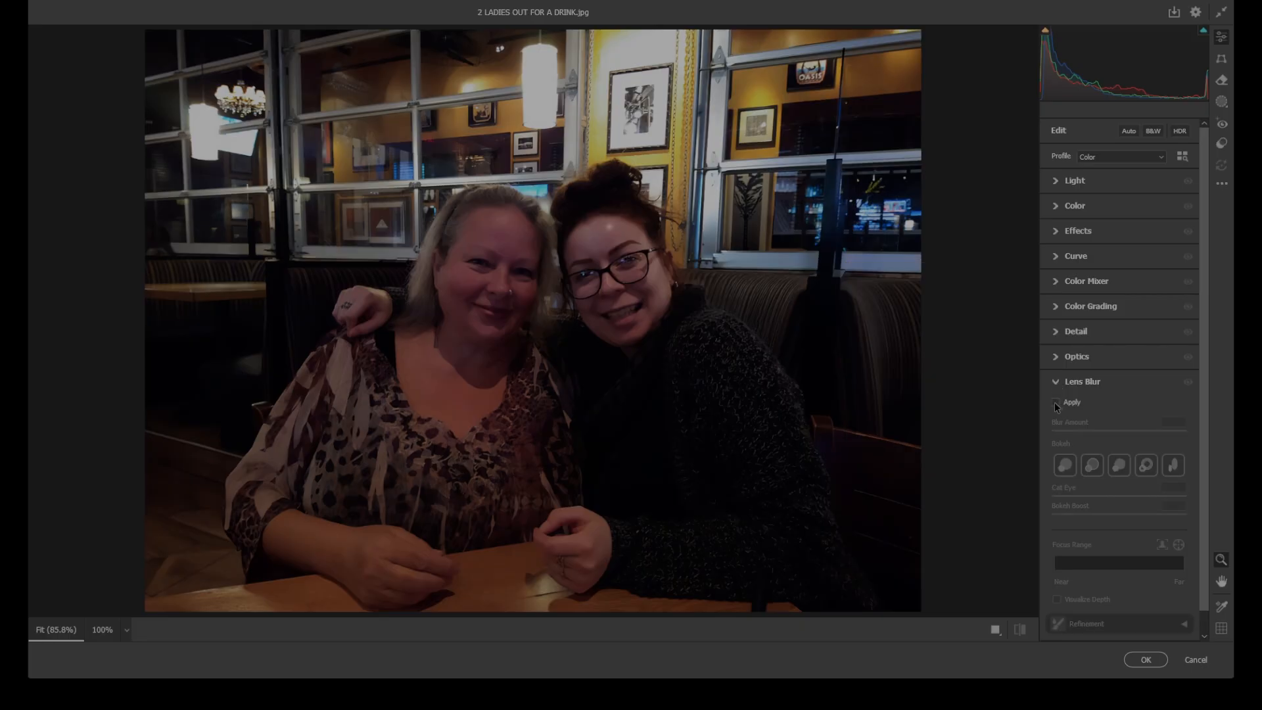
click(1056, 402)
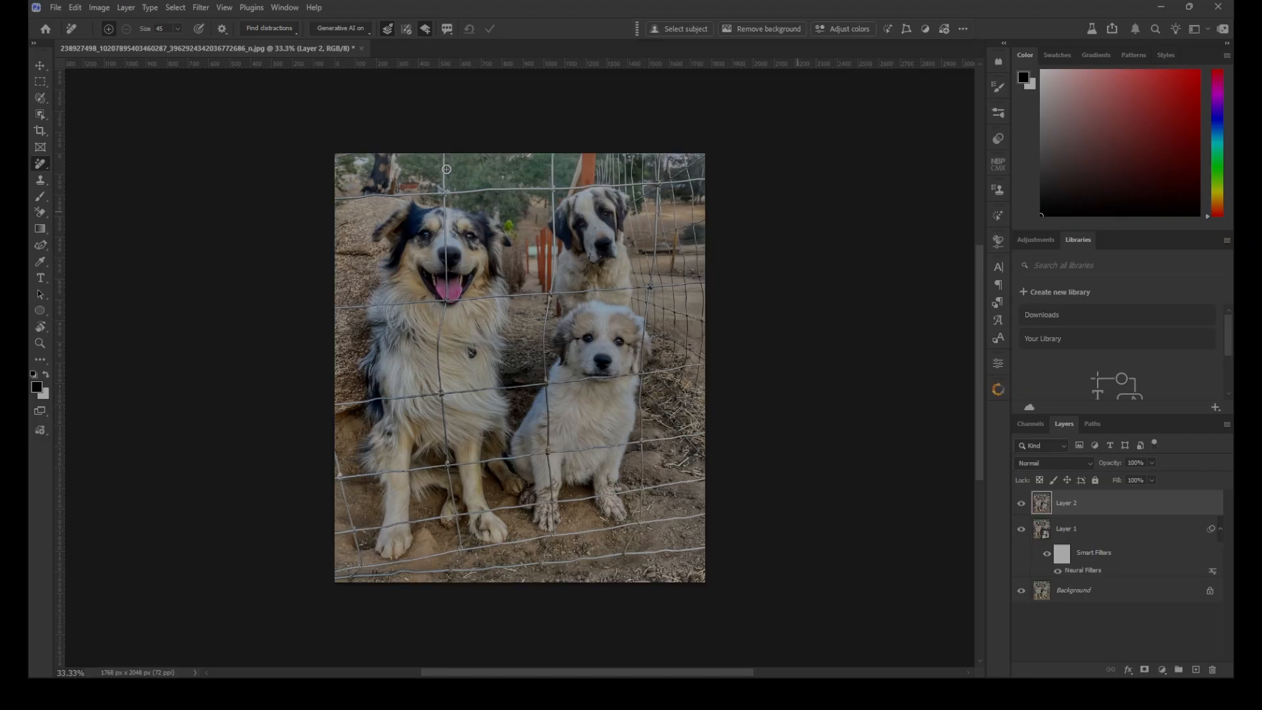
Find general distractions on Layer 2 of the dog photo and check which areas the Barriers category marks
click(285, 30)
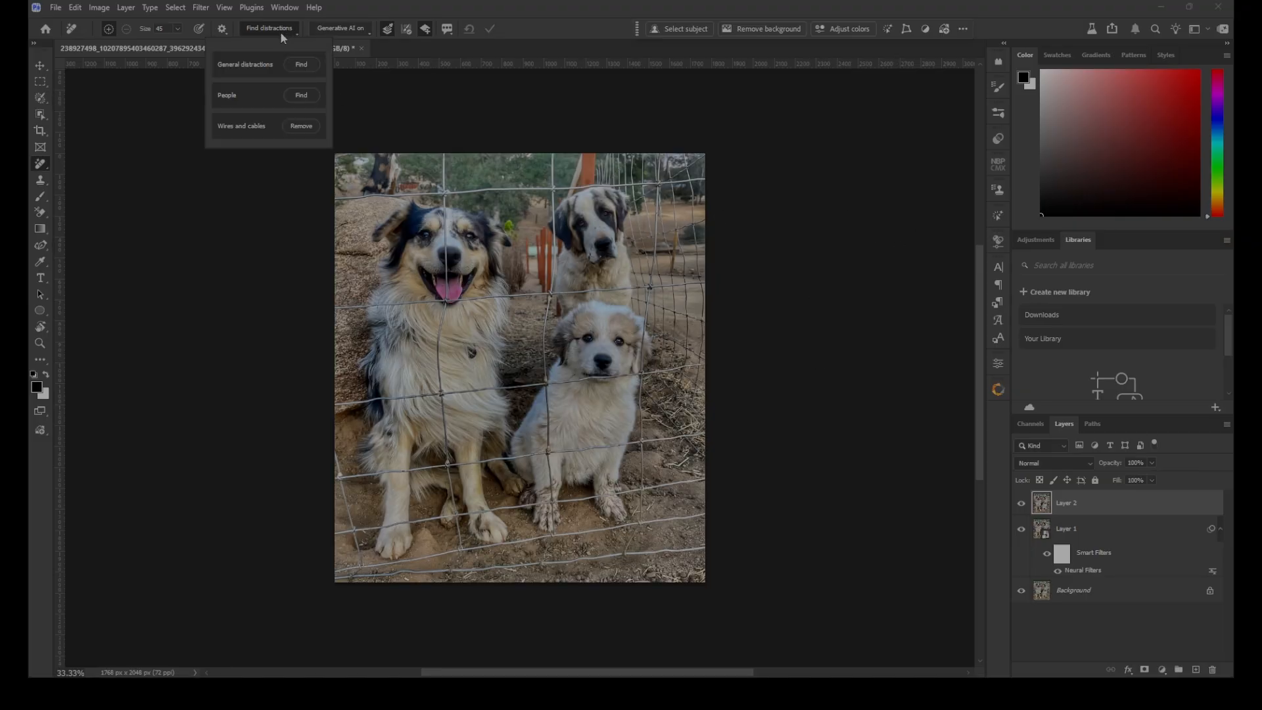
click(302, 64)
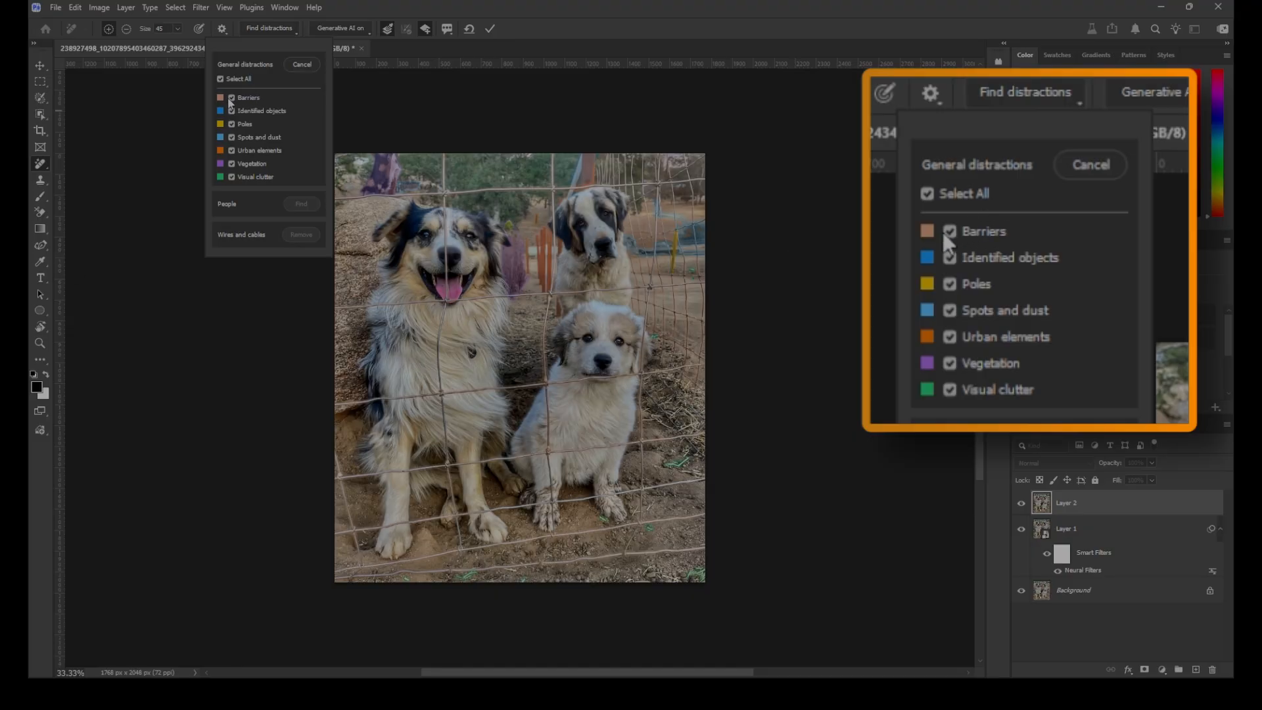
click(231, 98)
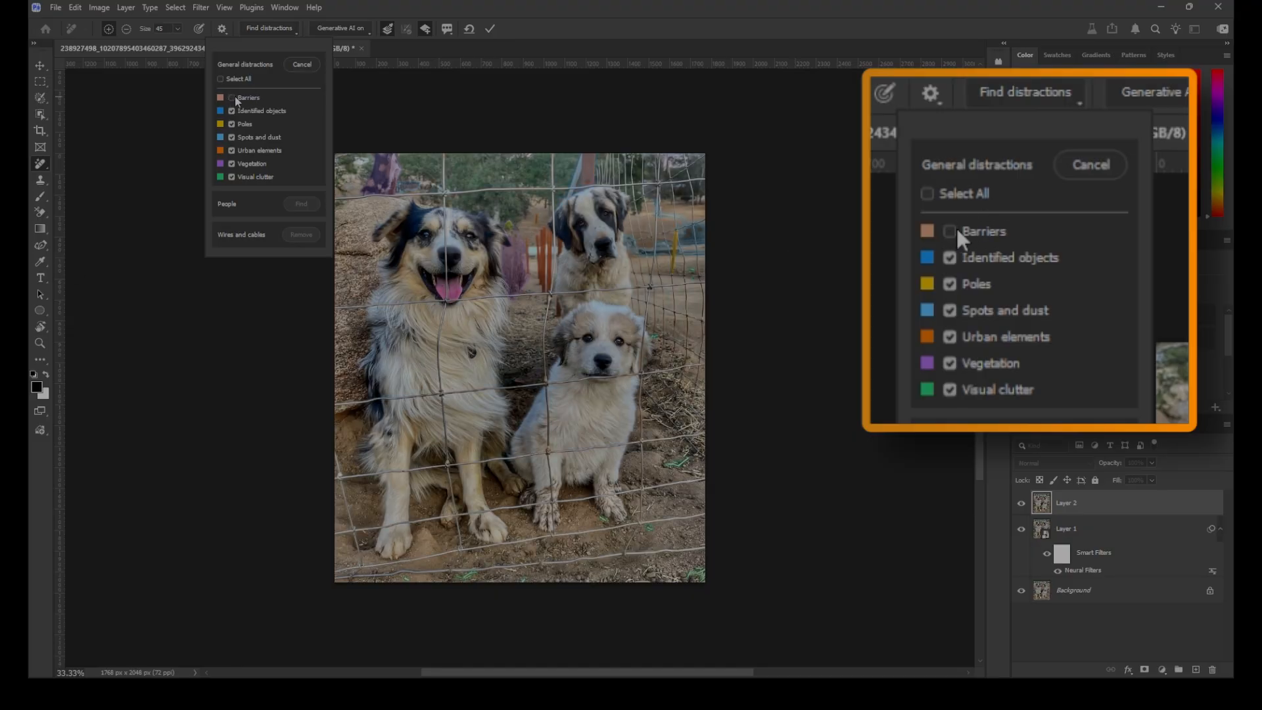
click(232, 98)
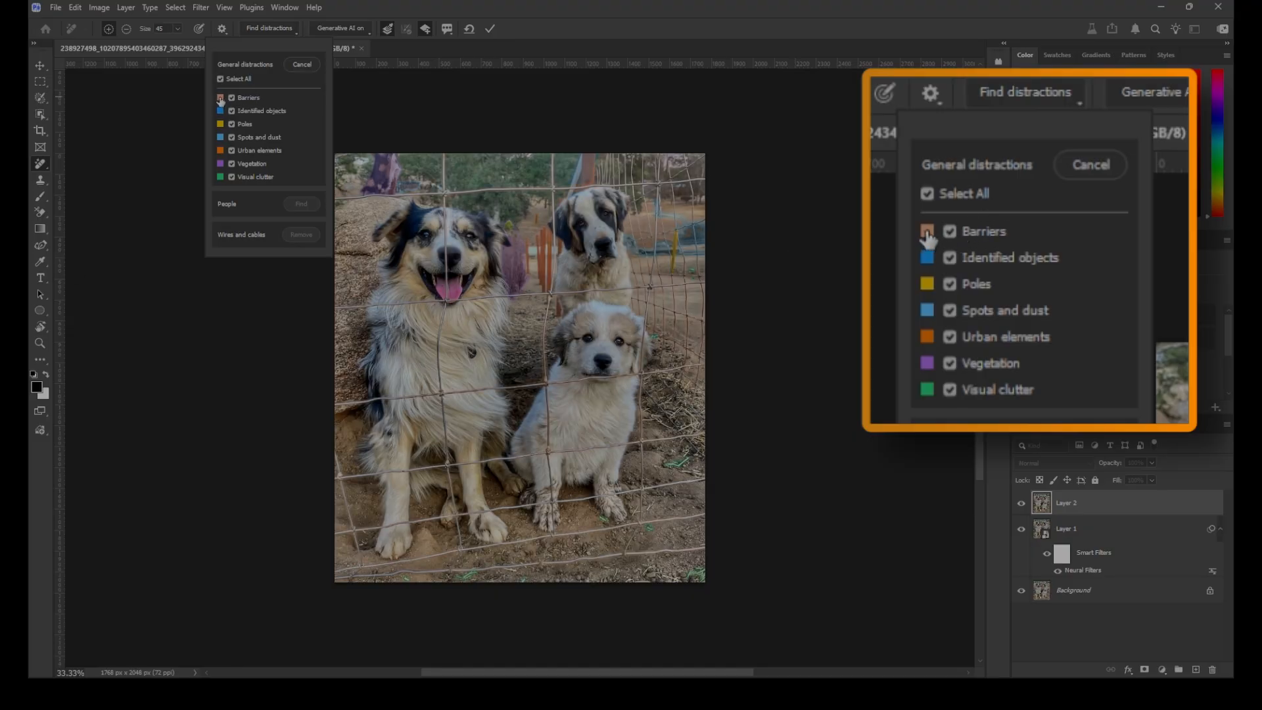
Change the Barriers overlay colour to a more saturated, darker orange-red
click(221, 98)
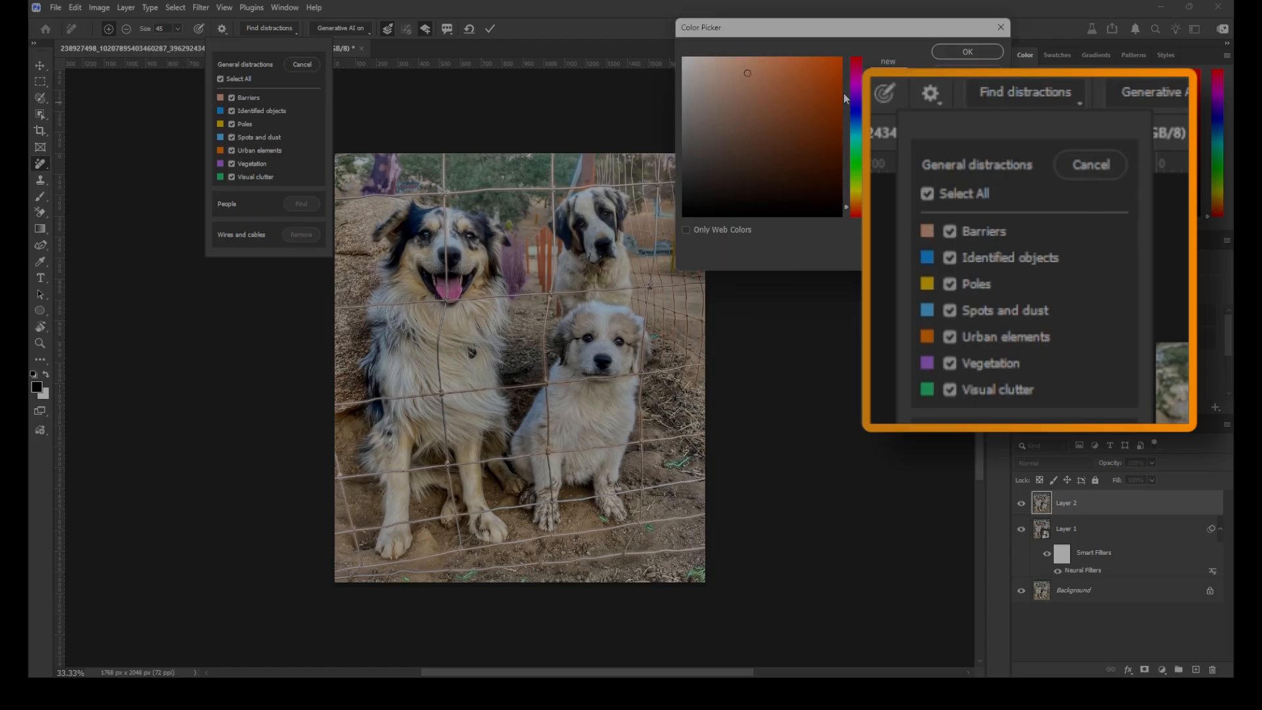
drag(744, 74, 844, 97)
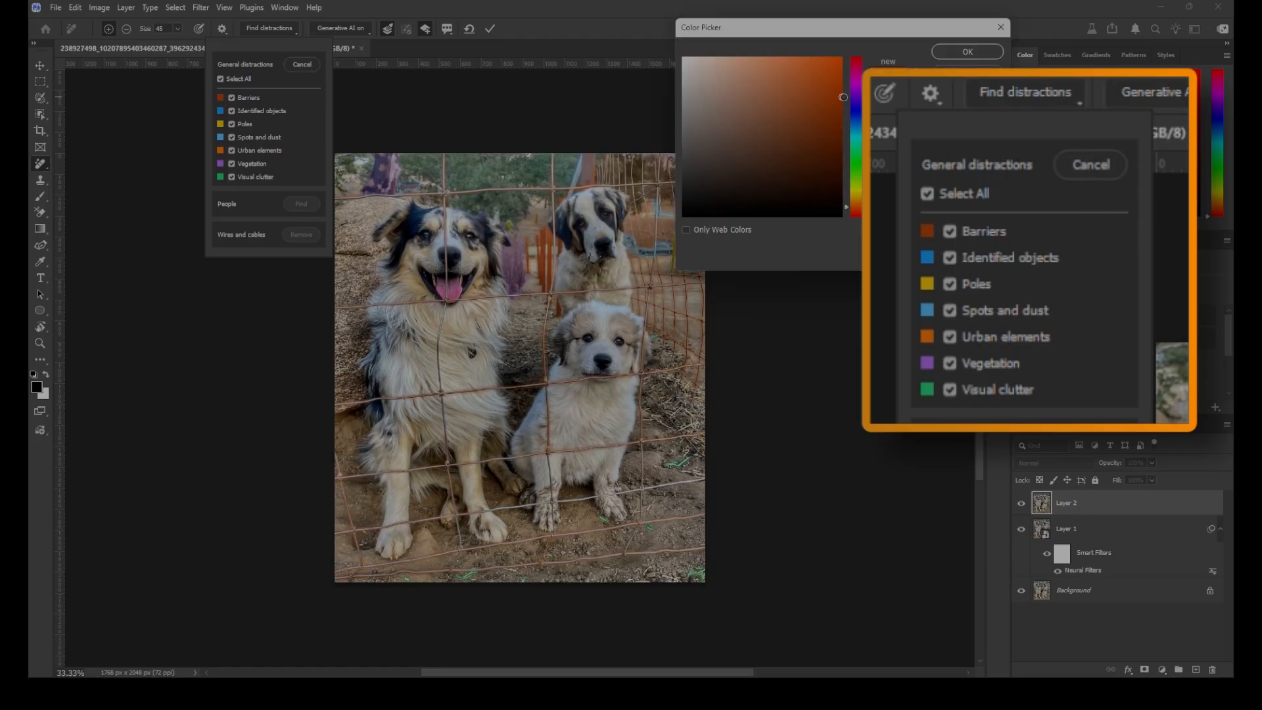
click(961, 53)
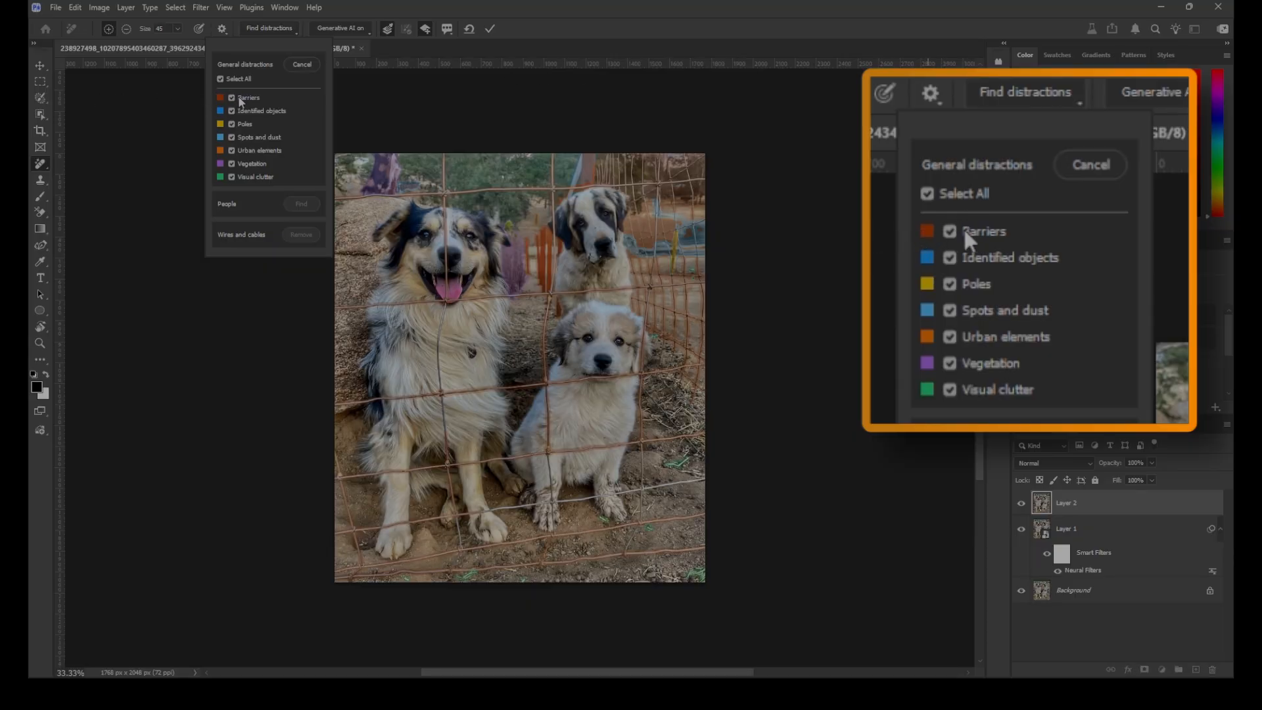
Toggle the Identified objects, Spots and dust, Vegetation, Visual clutter and Barriers categories to examine which areas of the dog photo each one marks
click(231, 111)
click(231, 111)
click(231, 112)
click(232, 111)
click(231, 111)
click(230, 138)
click(231, 138)
click(232, 164)
click(232, 164)
click(232, 178)
click(230, 177)
click(251, 100)
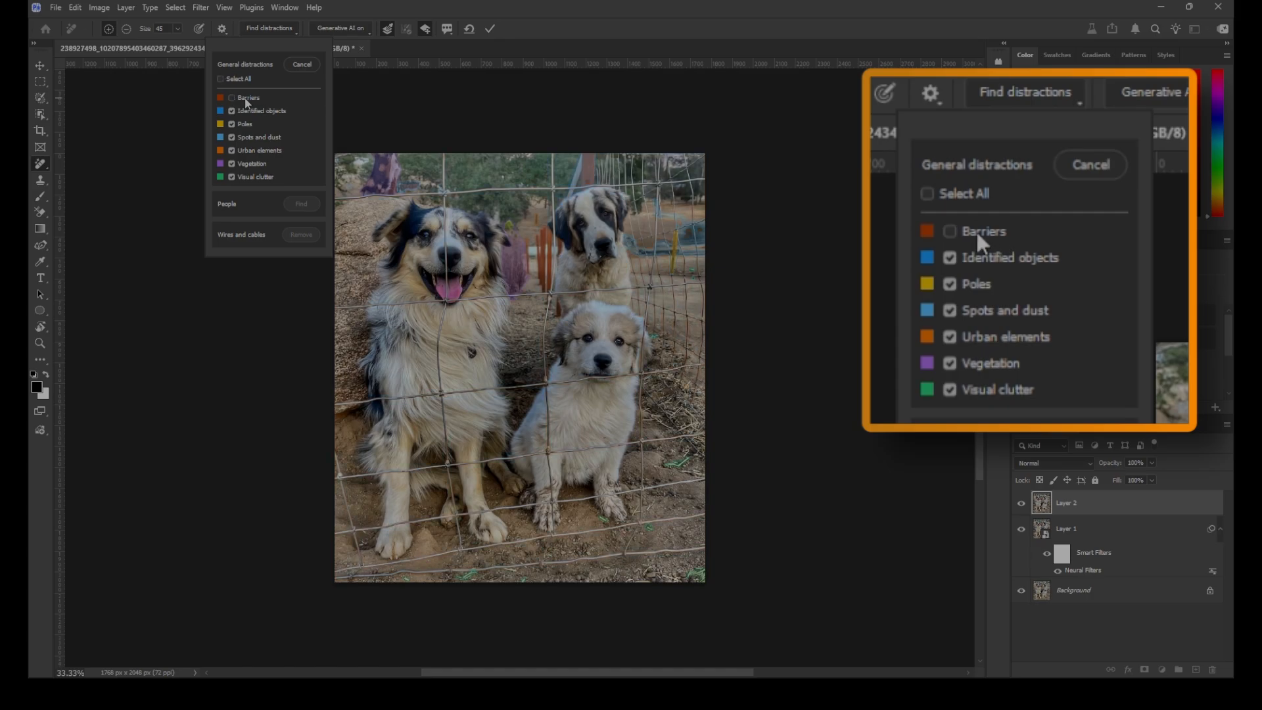
click(233, 99)
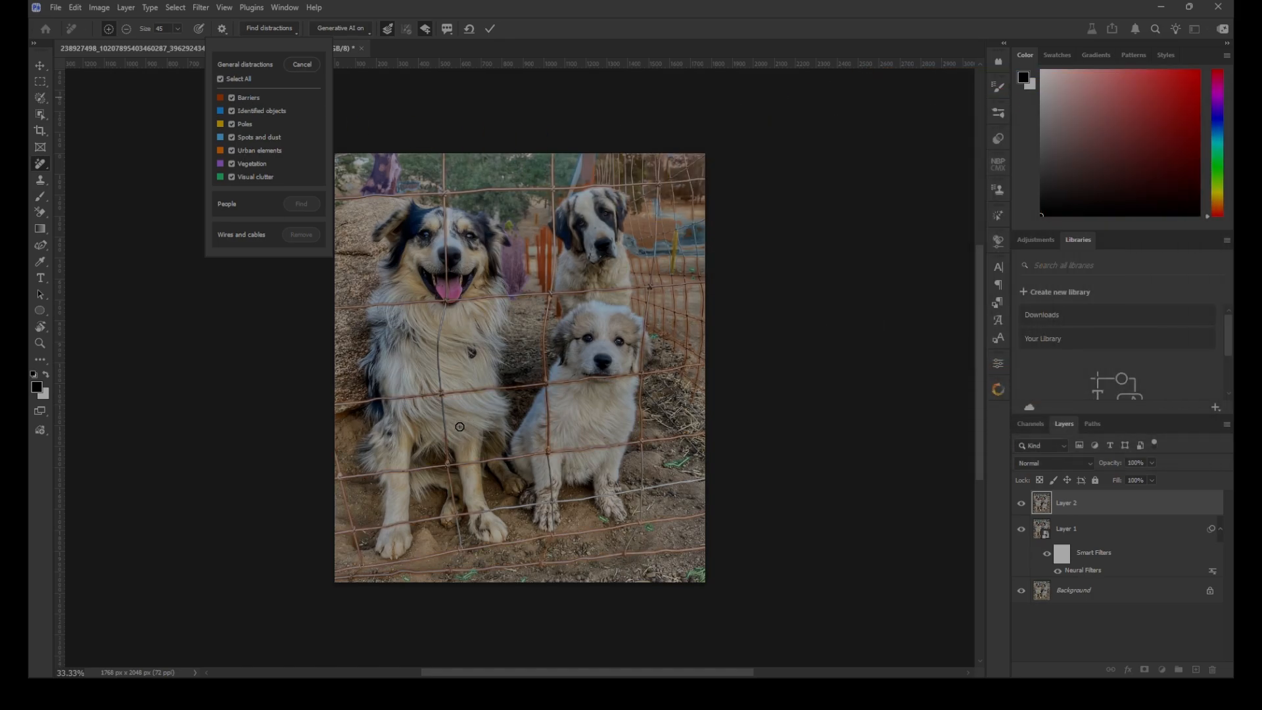
key(ctrl+plus)
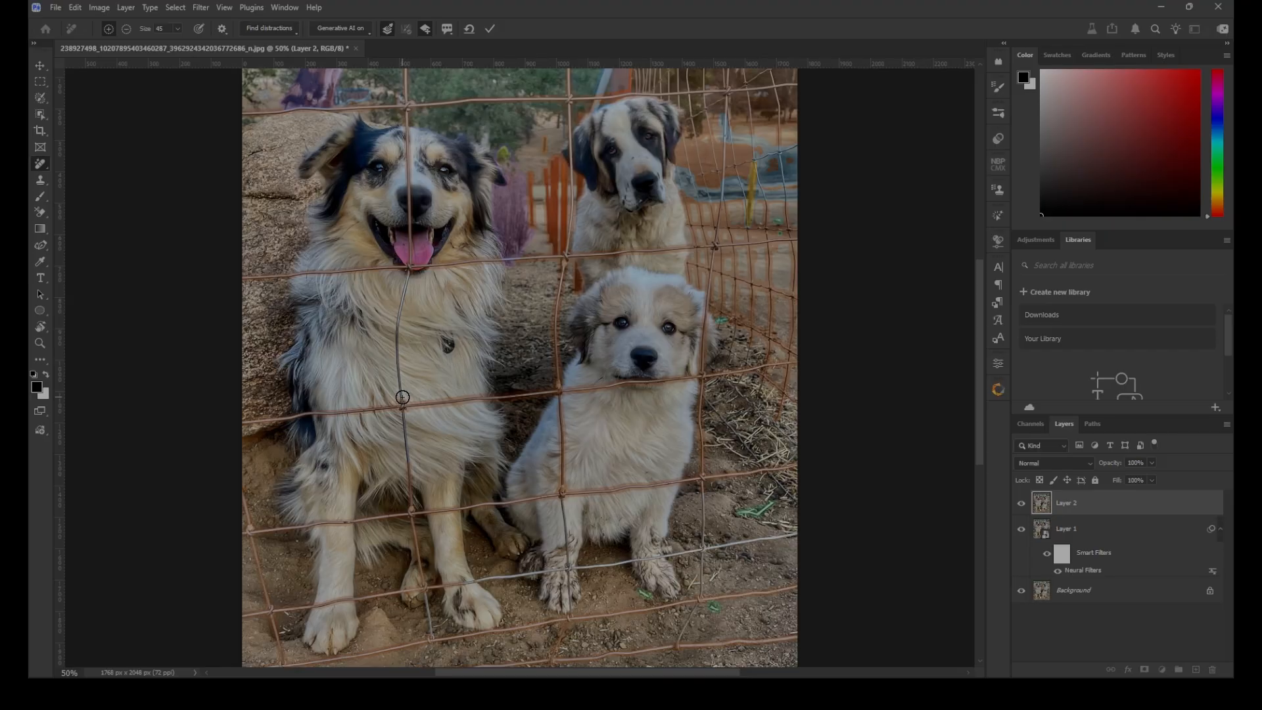
Brush over the missed fence wires on the dog's chest and along the ground, remove all marked distractions, and compare before and after
drag(406, 278, 402, 398)
click(427, 587)
shift+click(794, 537)
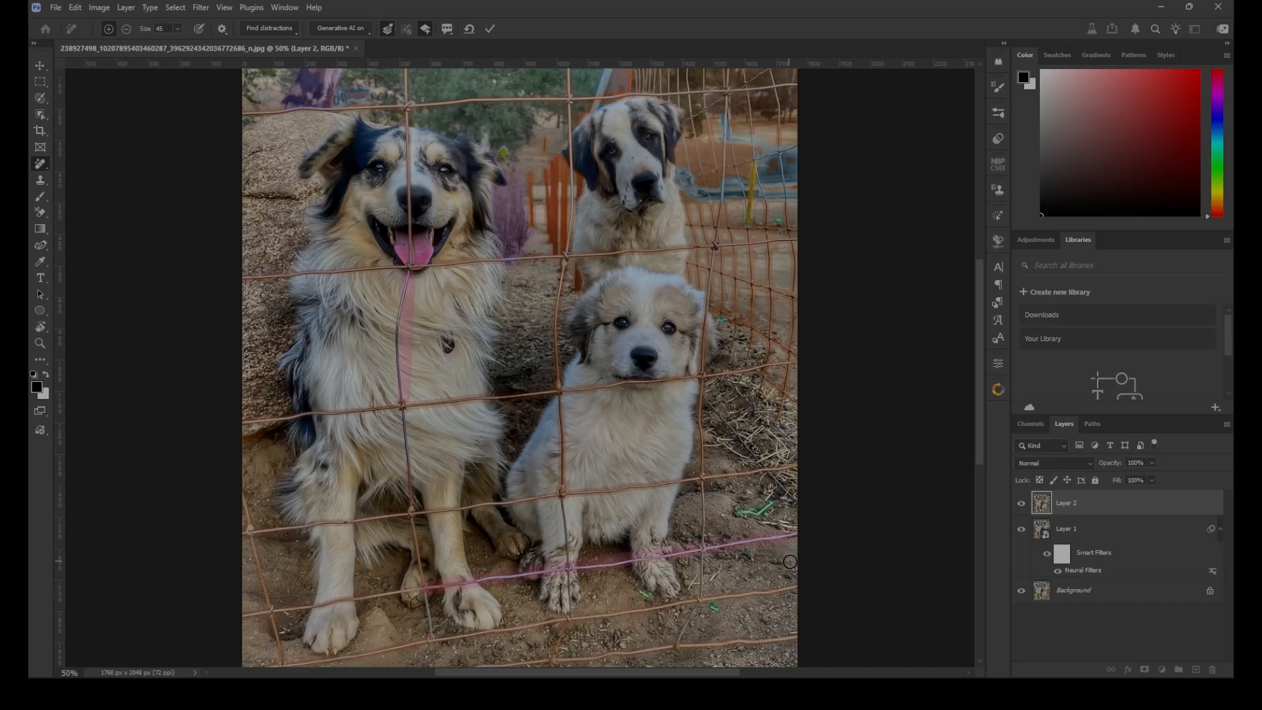
mouse_move(698, 606)
mouse_down()
mouse_move(675, 641)
mouse_move(703, 587)
mouse_move(701, 541)
mouse_up()
drag(564, 617, 569, 572)
drag(431, 637, 422, 603)
key(ctrl+minus)
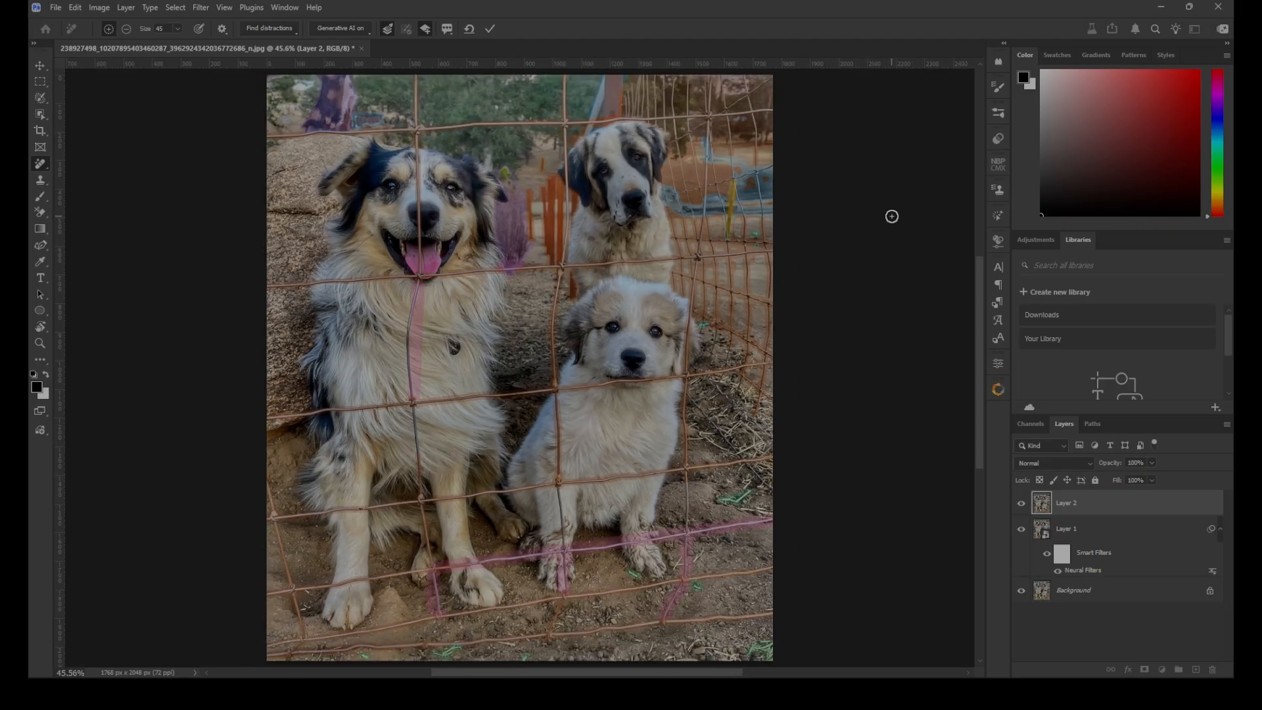
click(489, 29)
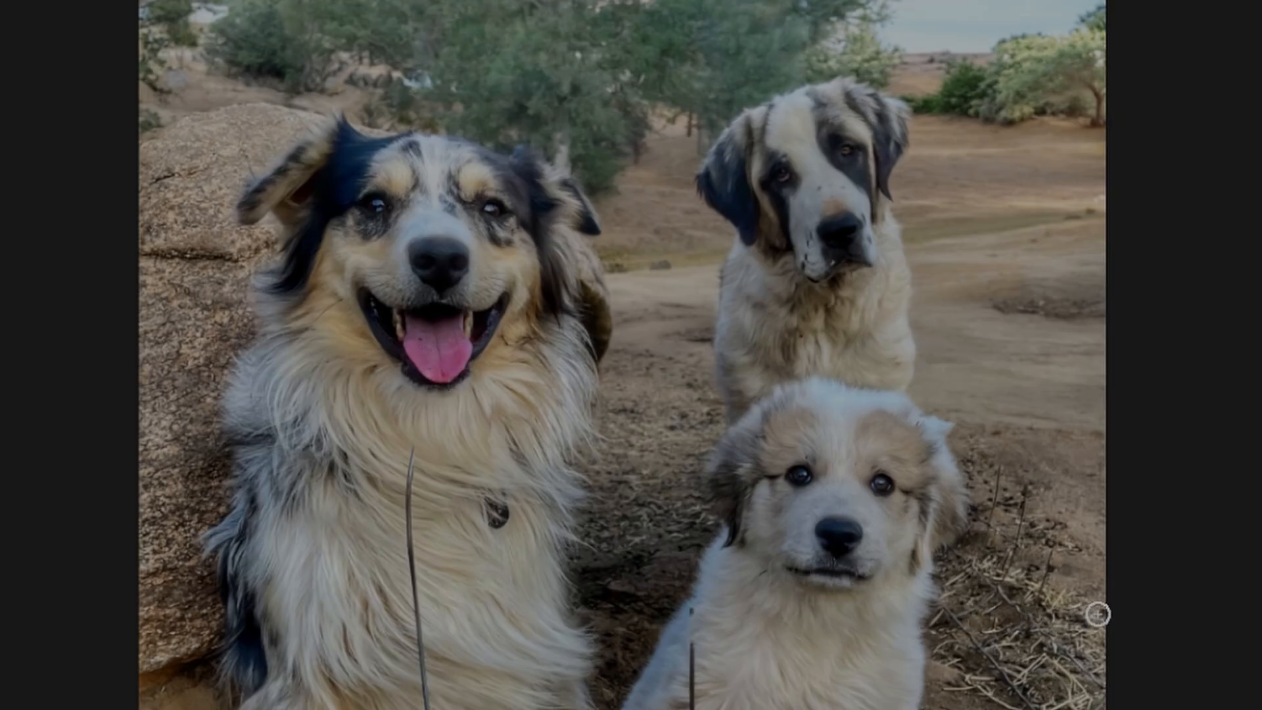
click(1021, 503)
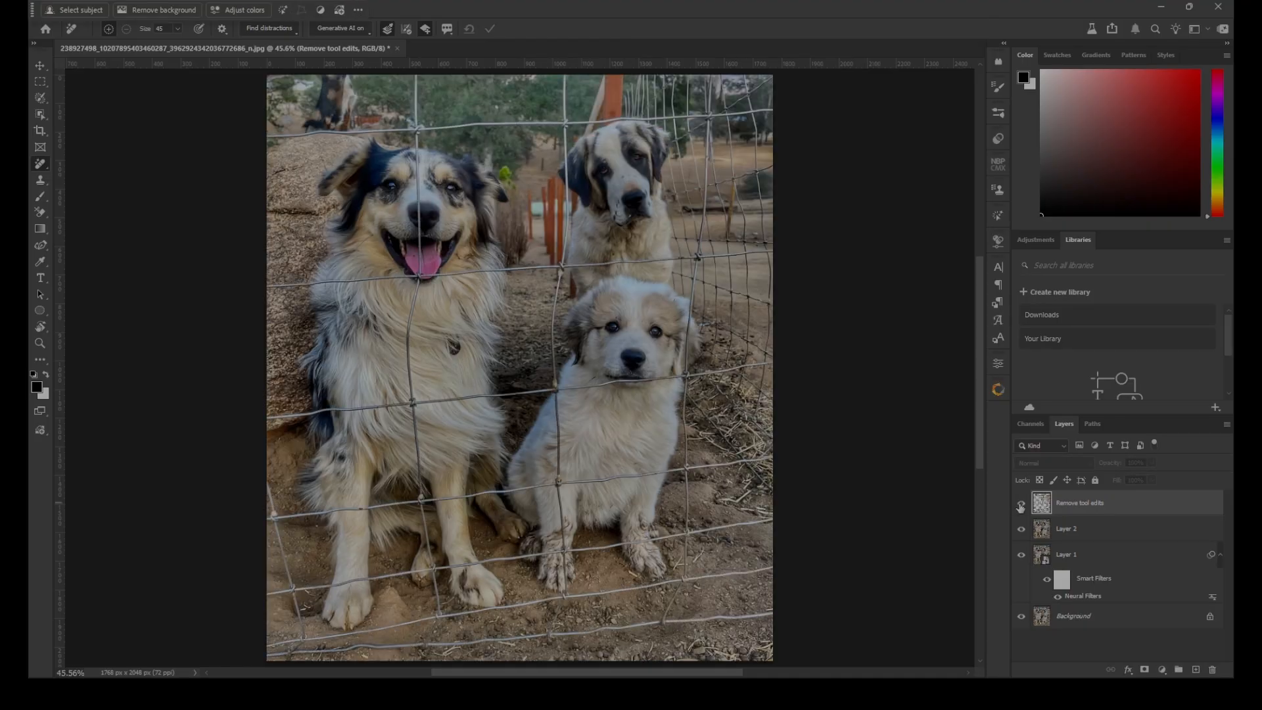
click(1021, 504)
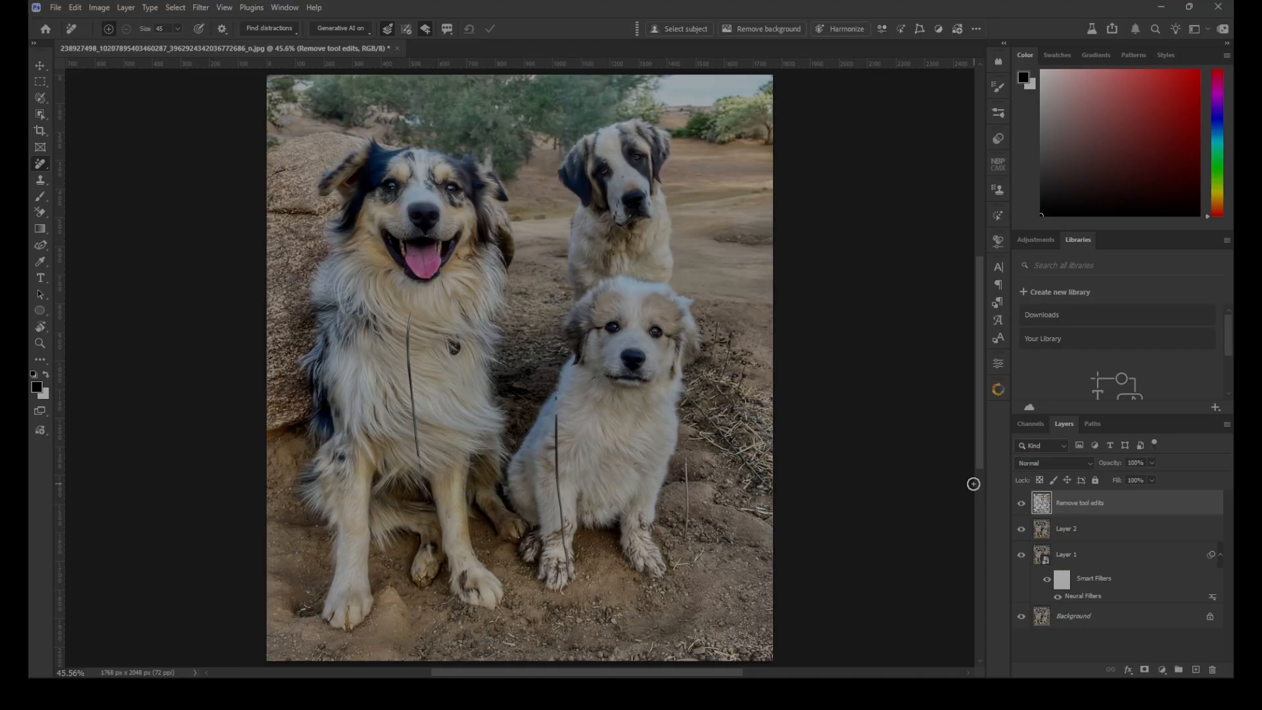
Find general distractions again in the dog photo and exclude the Vegetation category, keeping Spots and dust and Visual clutter selected
click(291, 29)
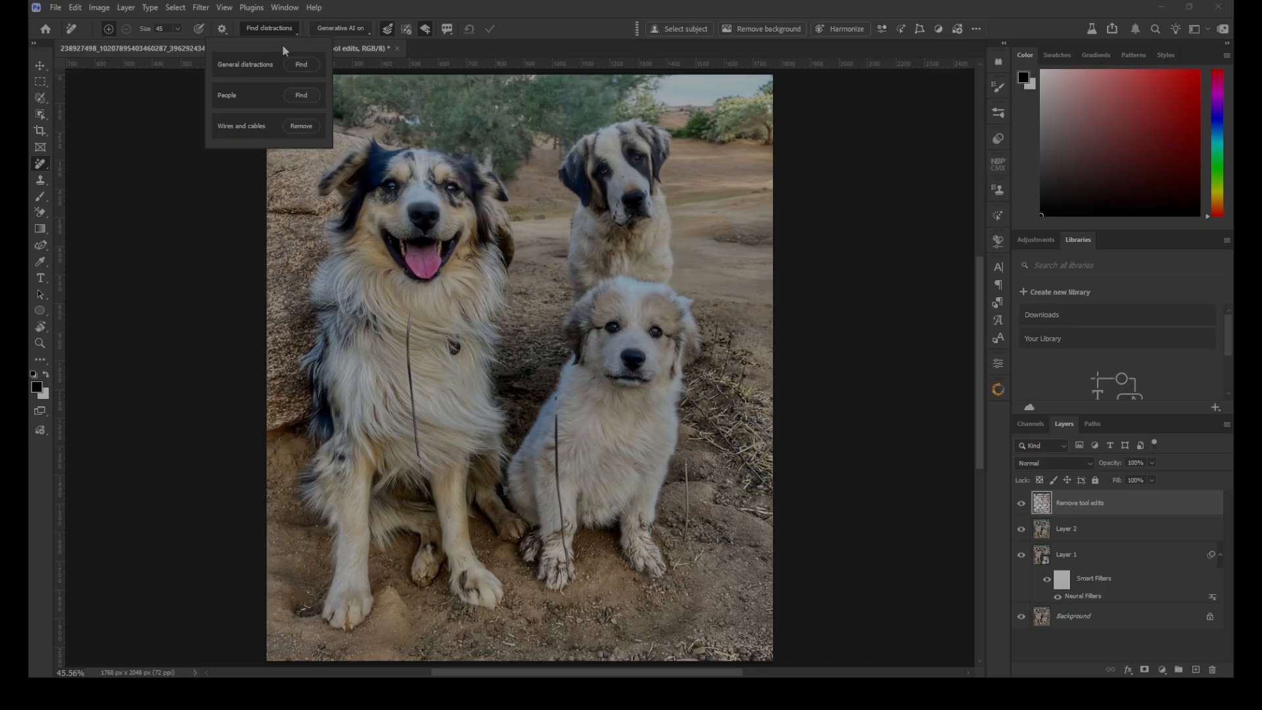
click(302, 66)
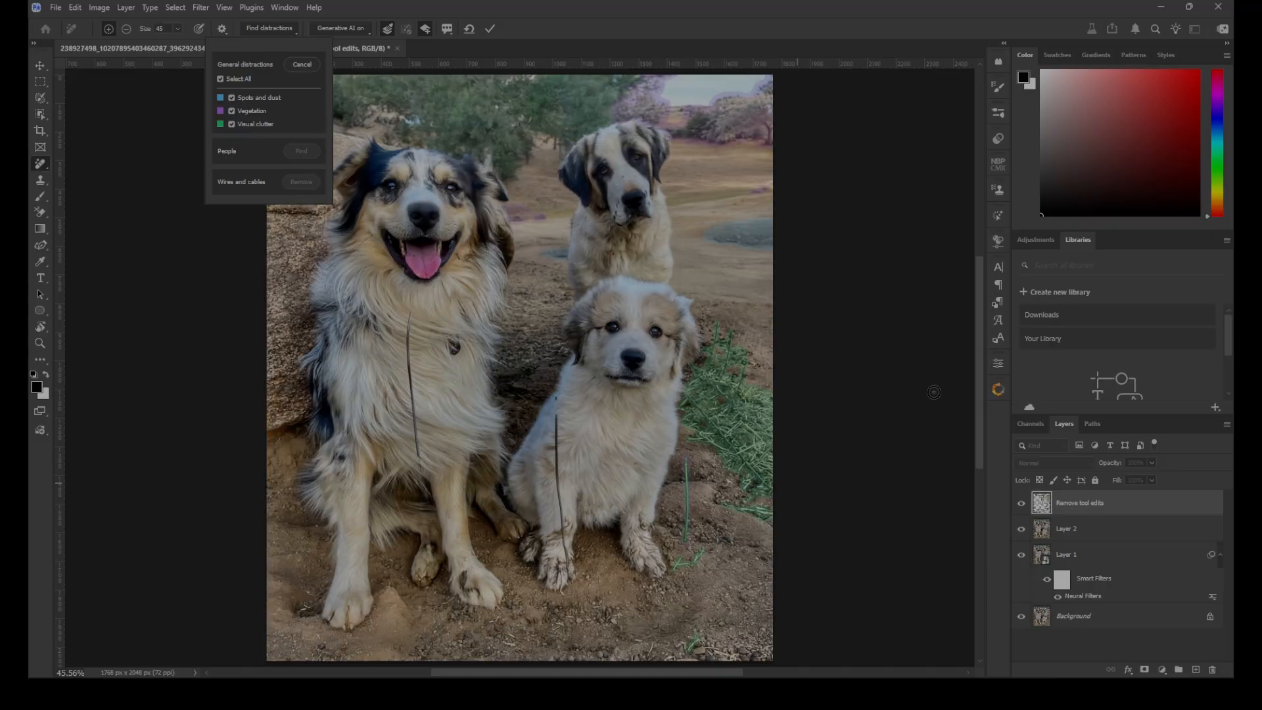
click(232, 111)
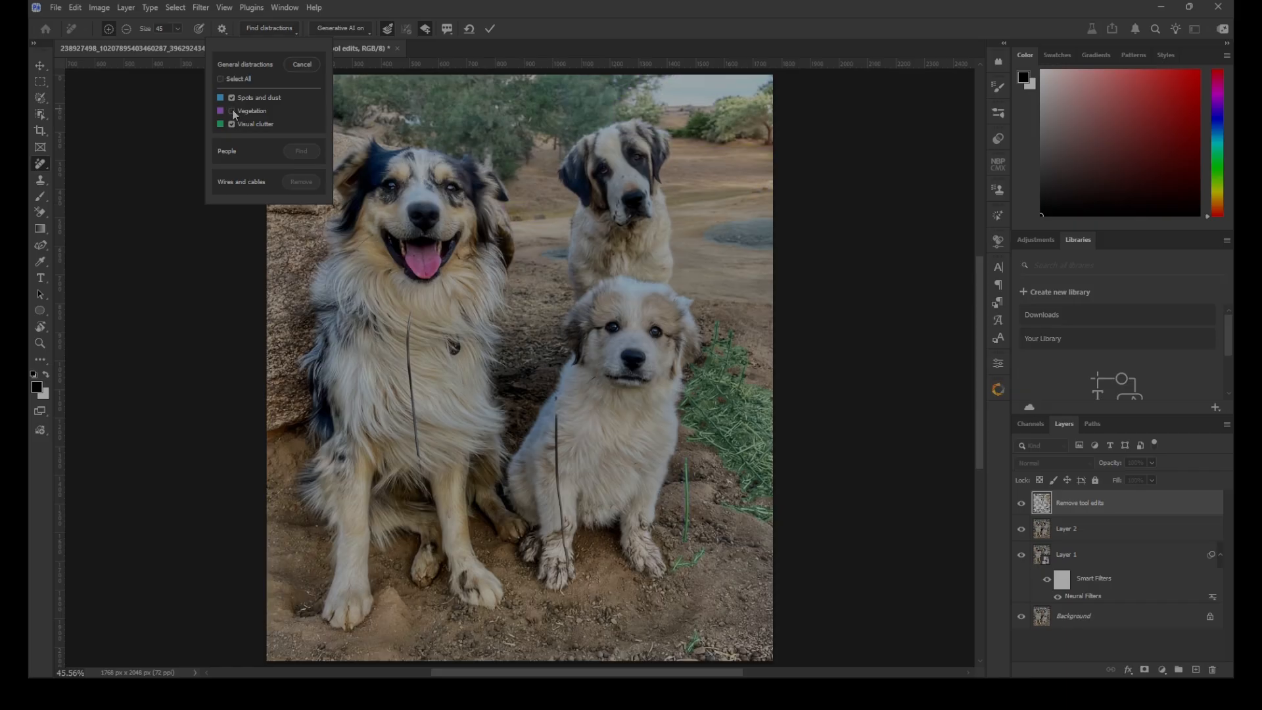
click(232, 111)
click(231, 98)
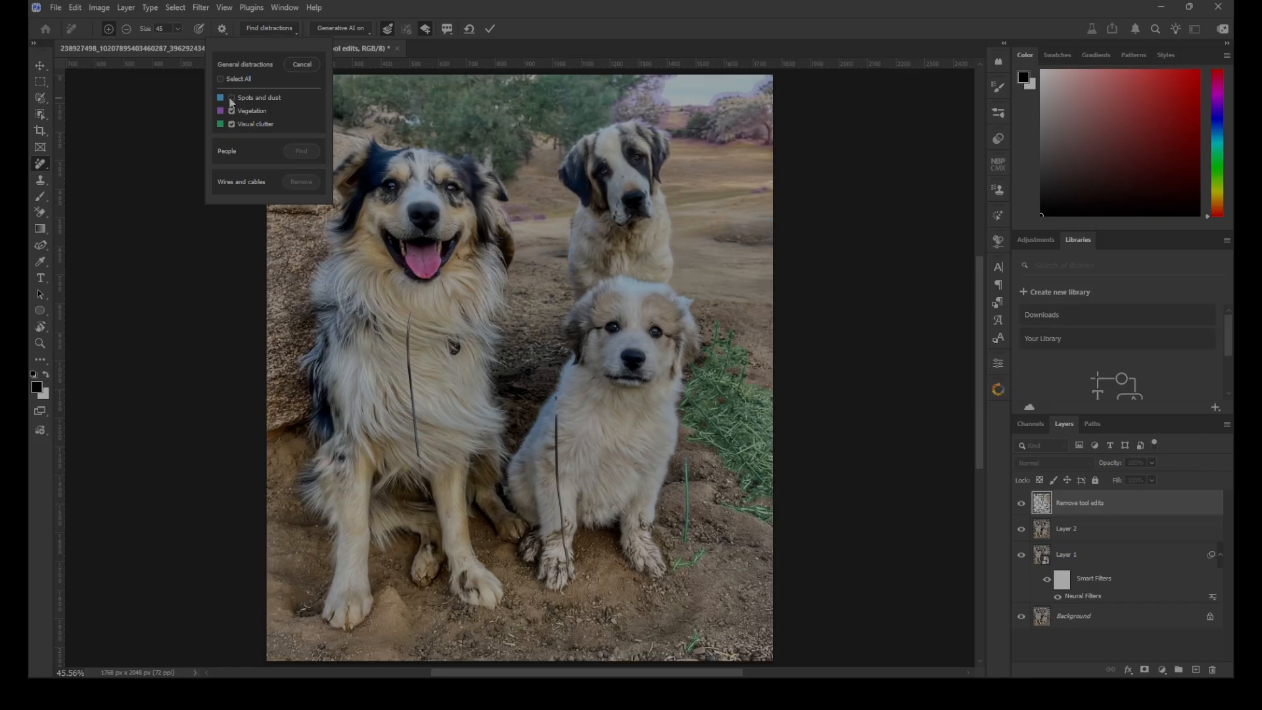
click(232, 99)
click(233, 112)
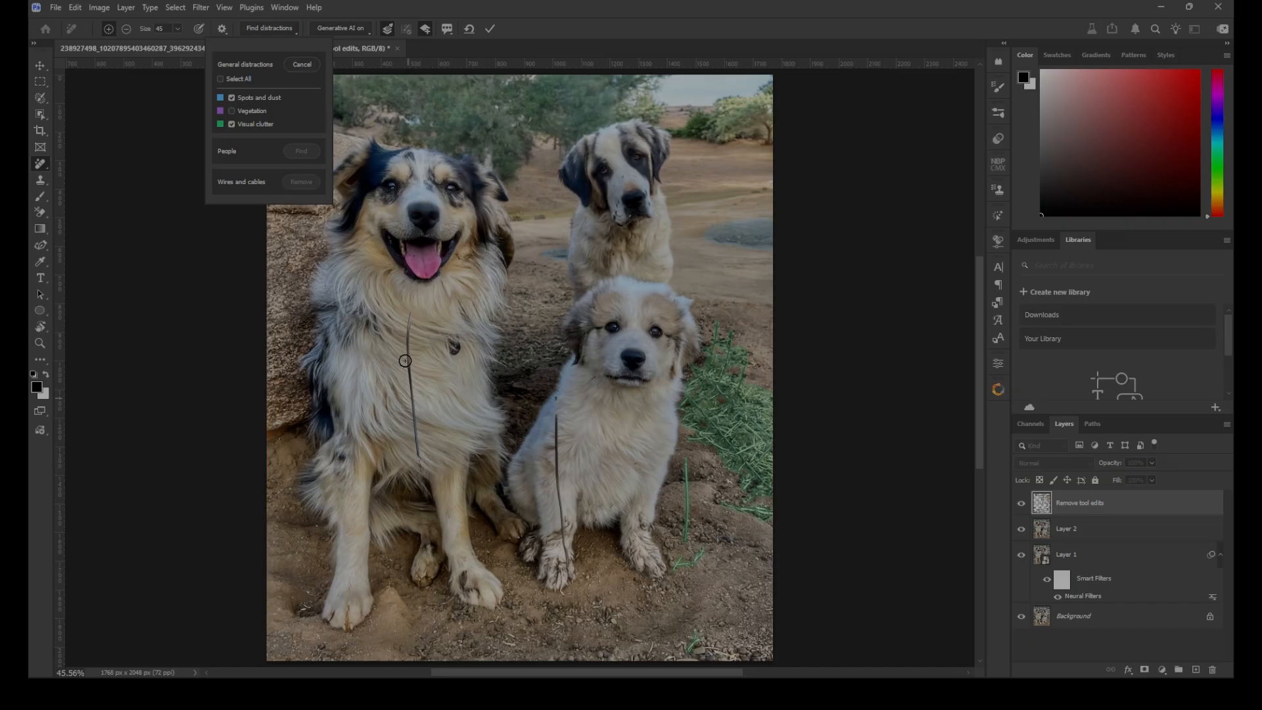
Brush over the leftover wires on the large dog's chest and down the puppy's front, and remove them with the marked distractions
click(408, 318)
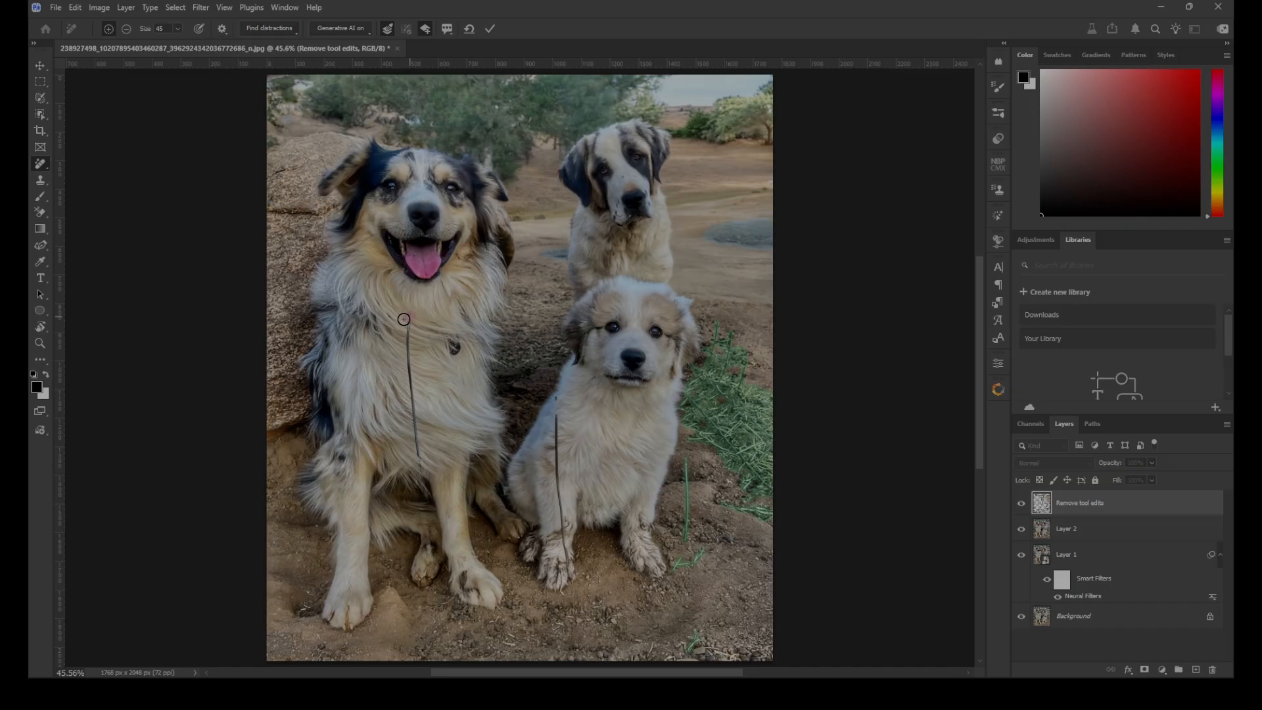
shift+click(418, 468)
click(555, 399)
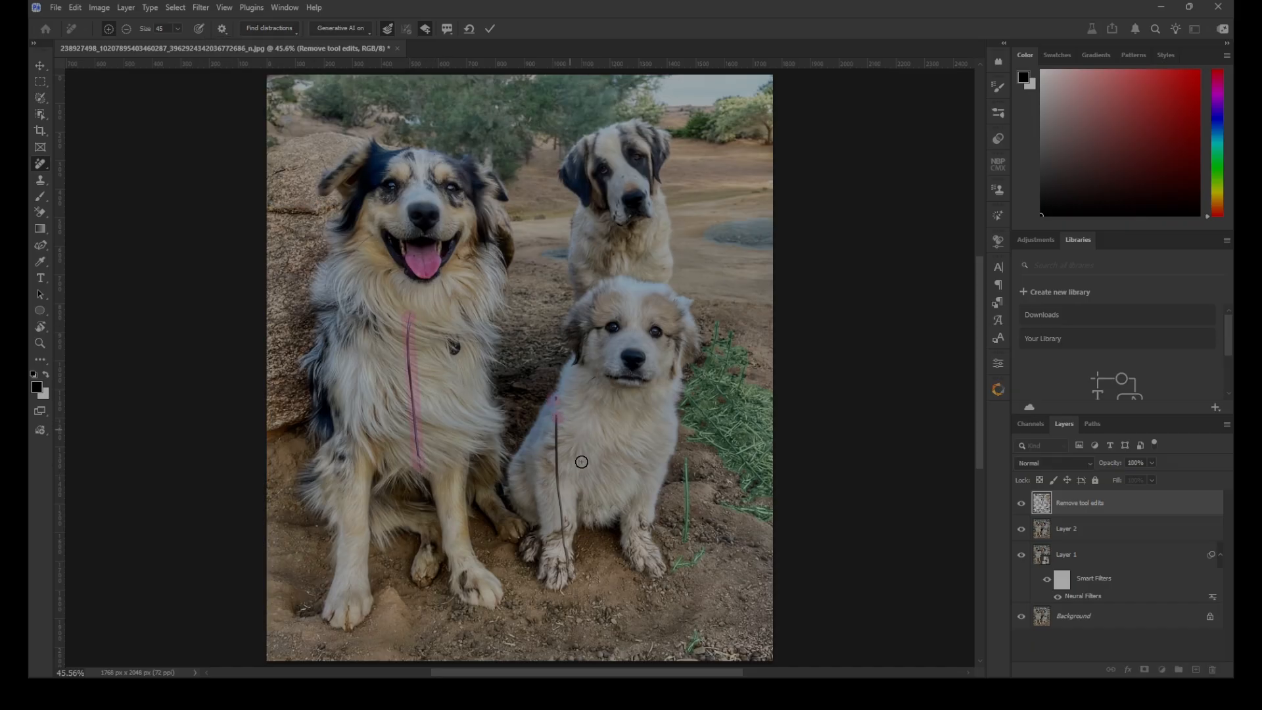
shift+click(569, 577)
key(Return)
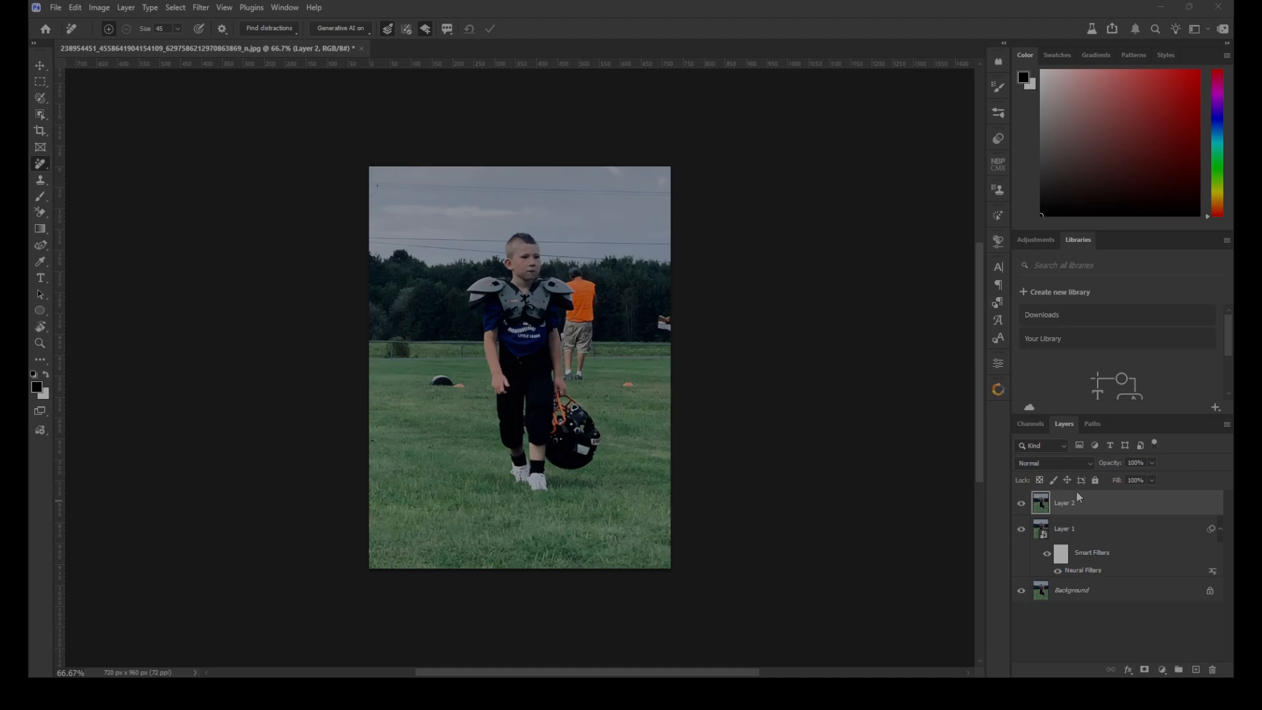
Find general distractions on Layer 2 of the football player photo
click(1094, 501)
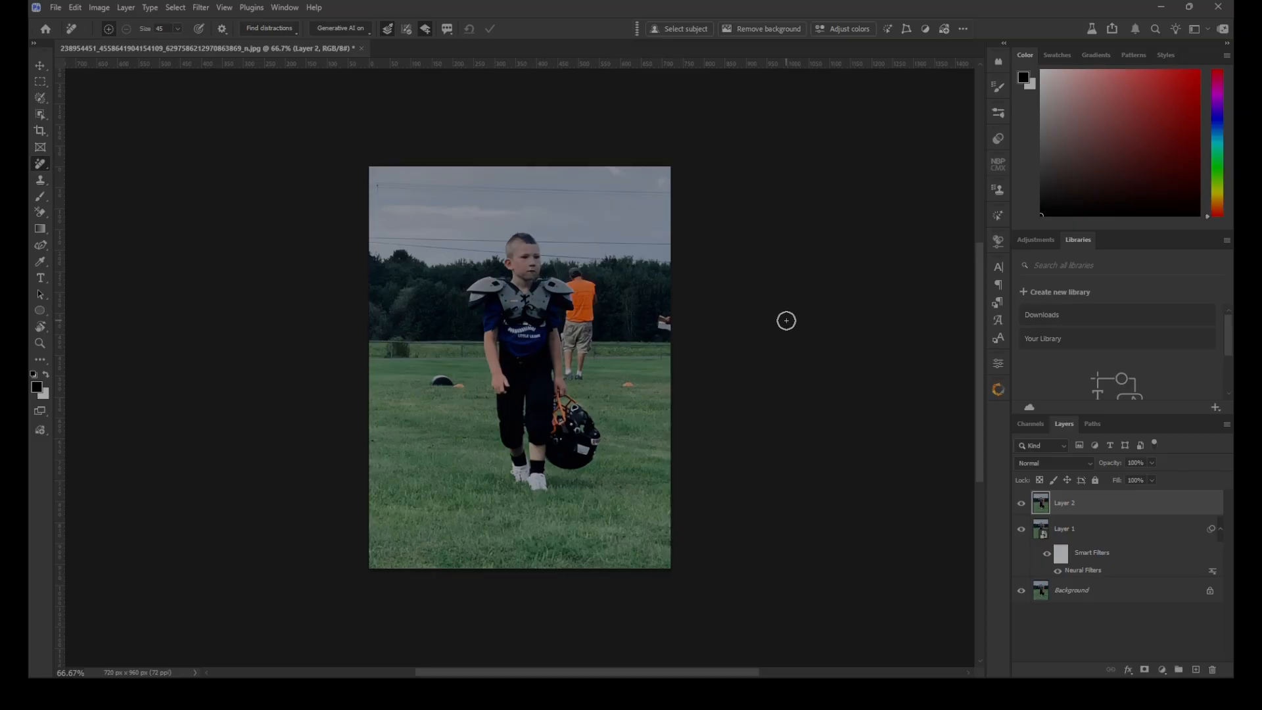
click(294, 27)
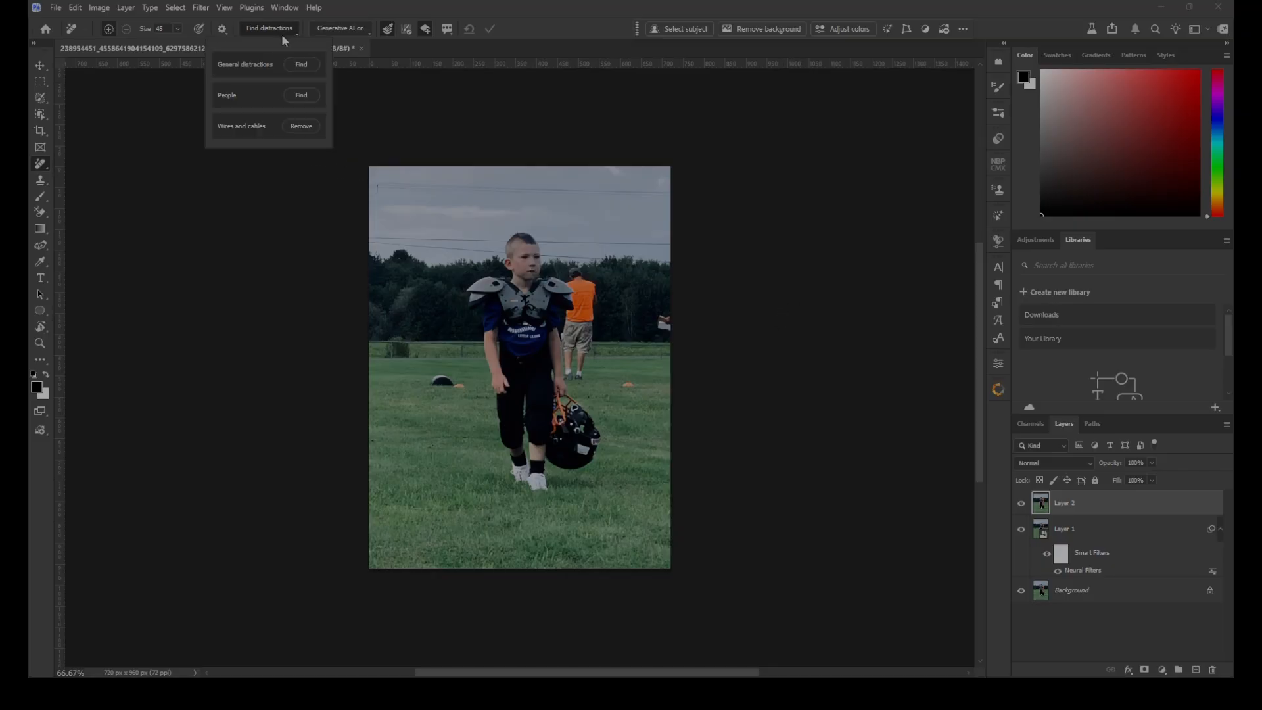
click(301, 64)
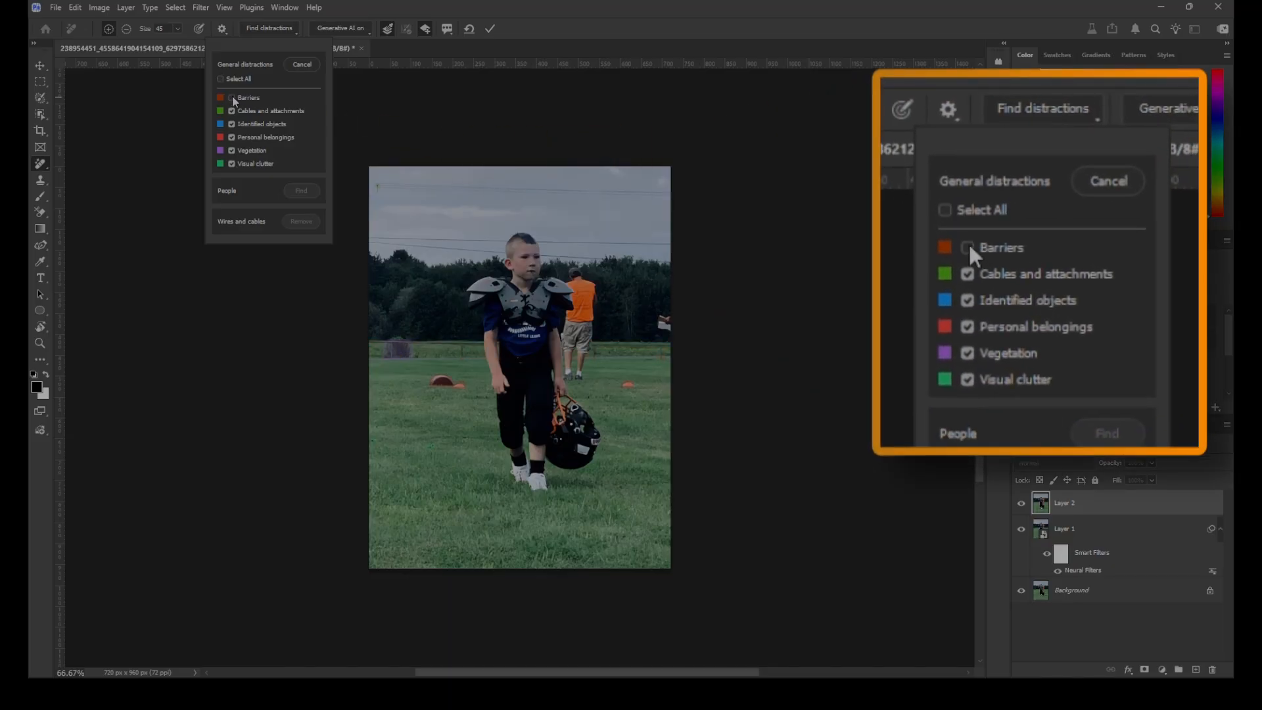
Toggle the Barriers, Cables and attachments, Identified objects, Personal belongings, Vegetation and Visual clutter categories to examine what each one marks
click(232, 99)
click(232, 99)
click(232, 111)
click(233, 112)
click(233, 111)
click(233, 112)
click(232, 125)
click(232, 125)
click(235, 139)
click(234, 139)
click(234, 139)
click(234, 139)
click(234, 139)
click(234, 140)
click(232, 151)
click(232, 151)
click(232, 164)
click(232, 164)
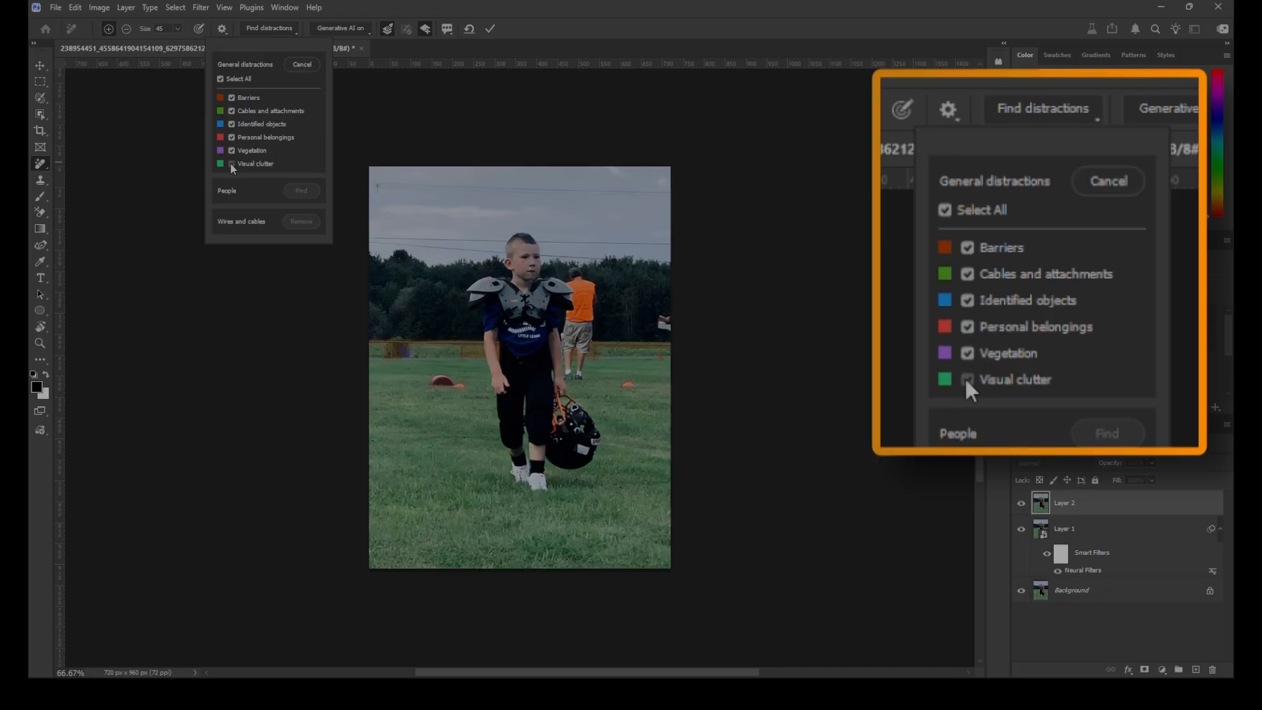
Remove all marked general distractions from the football photo, and find and remove the background people
click(490, 30)
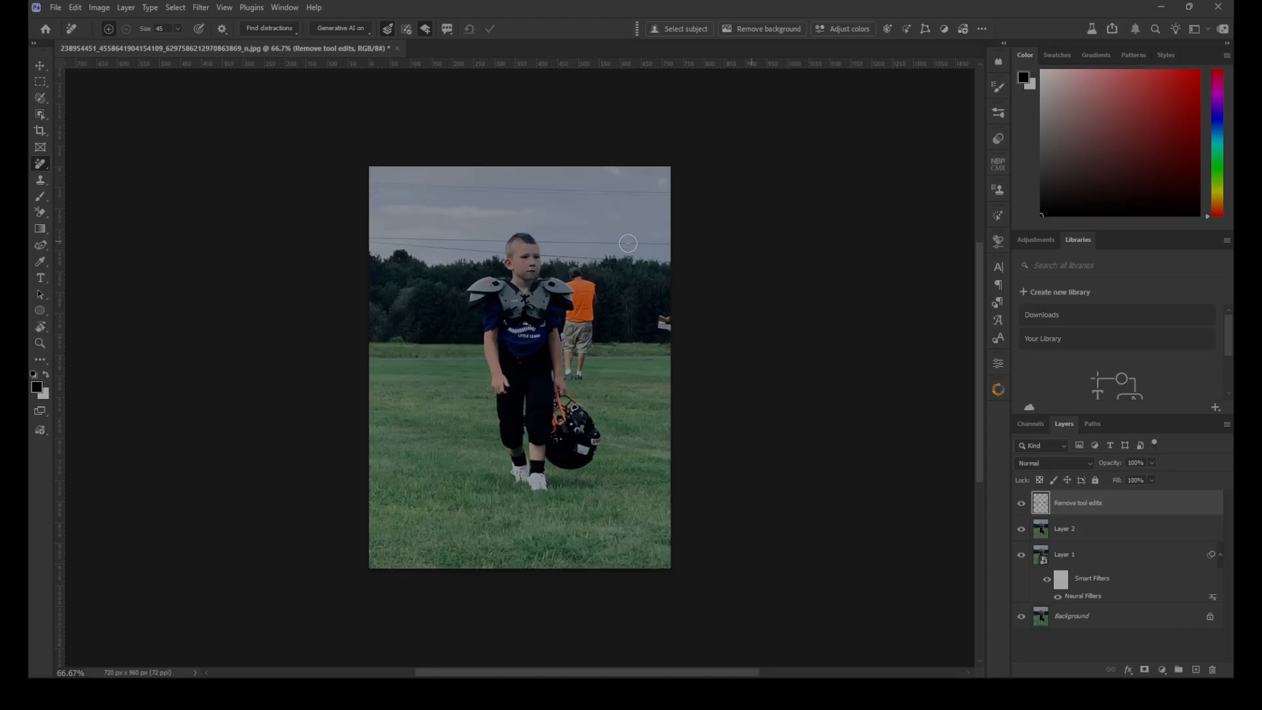
click(294, 32)
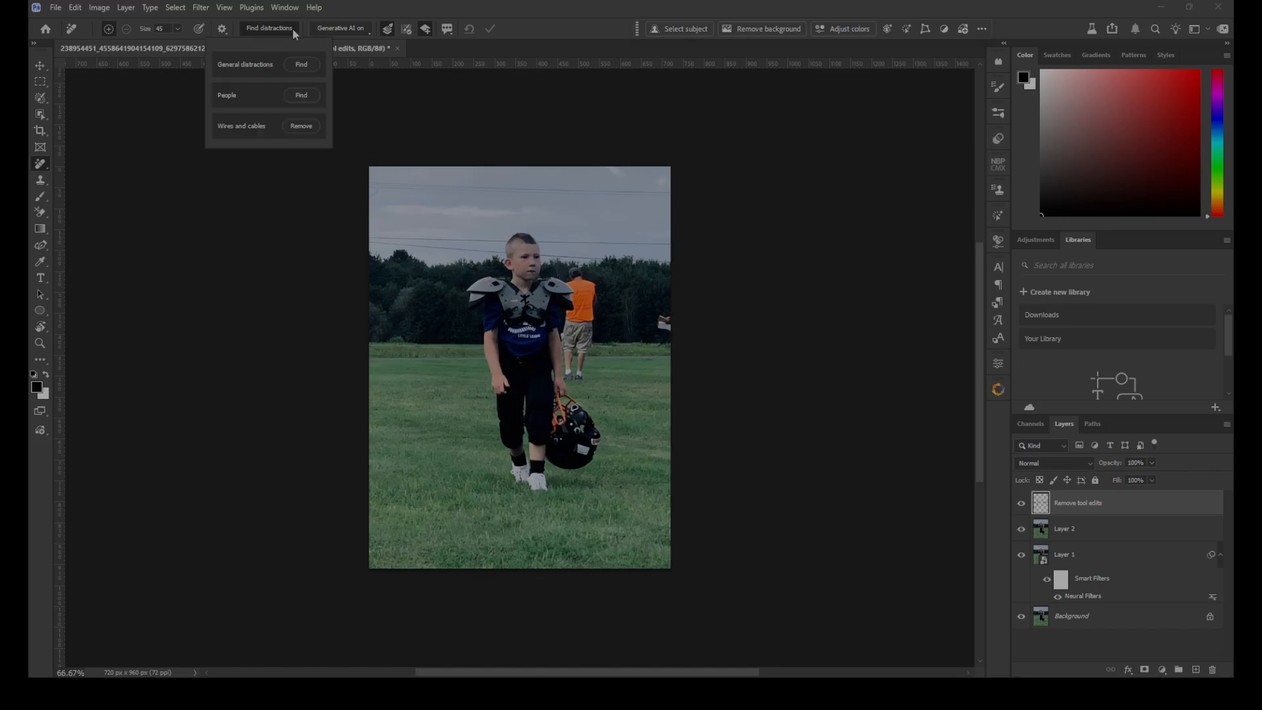
click(300, 97)
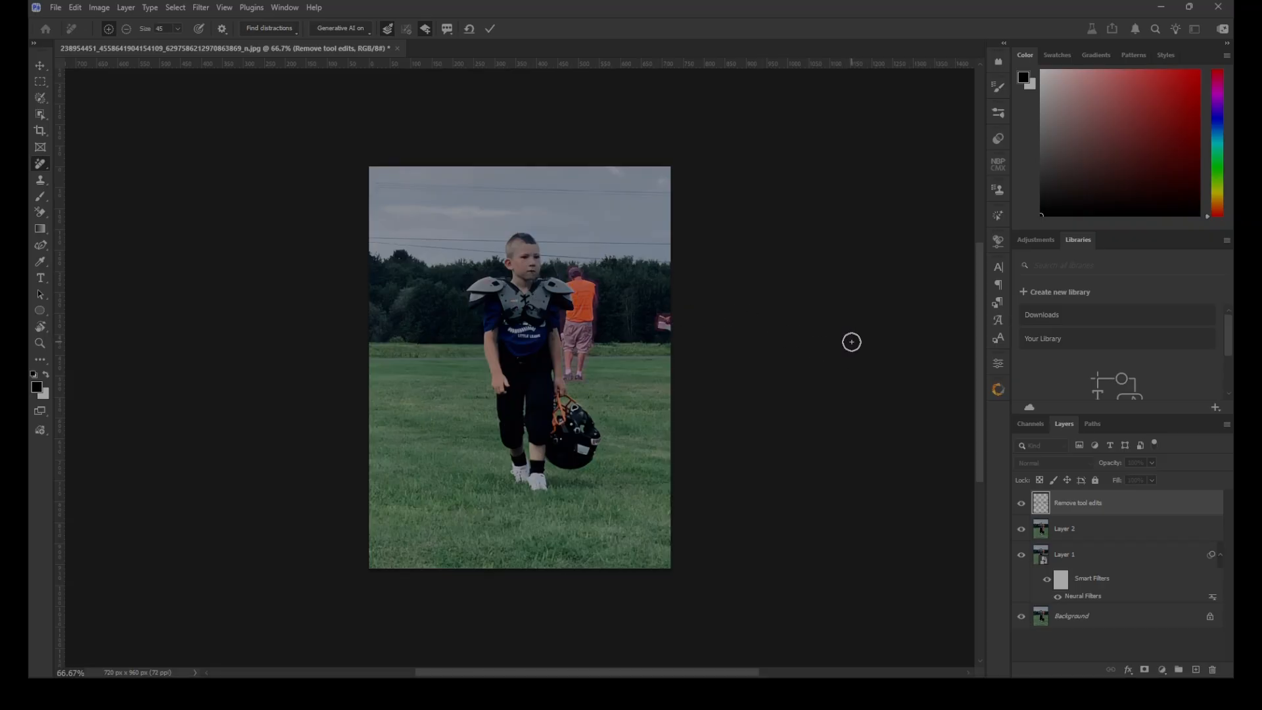
click(490, 29)
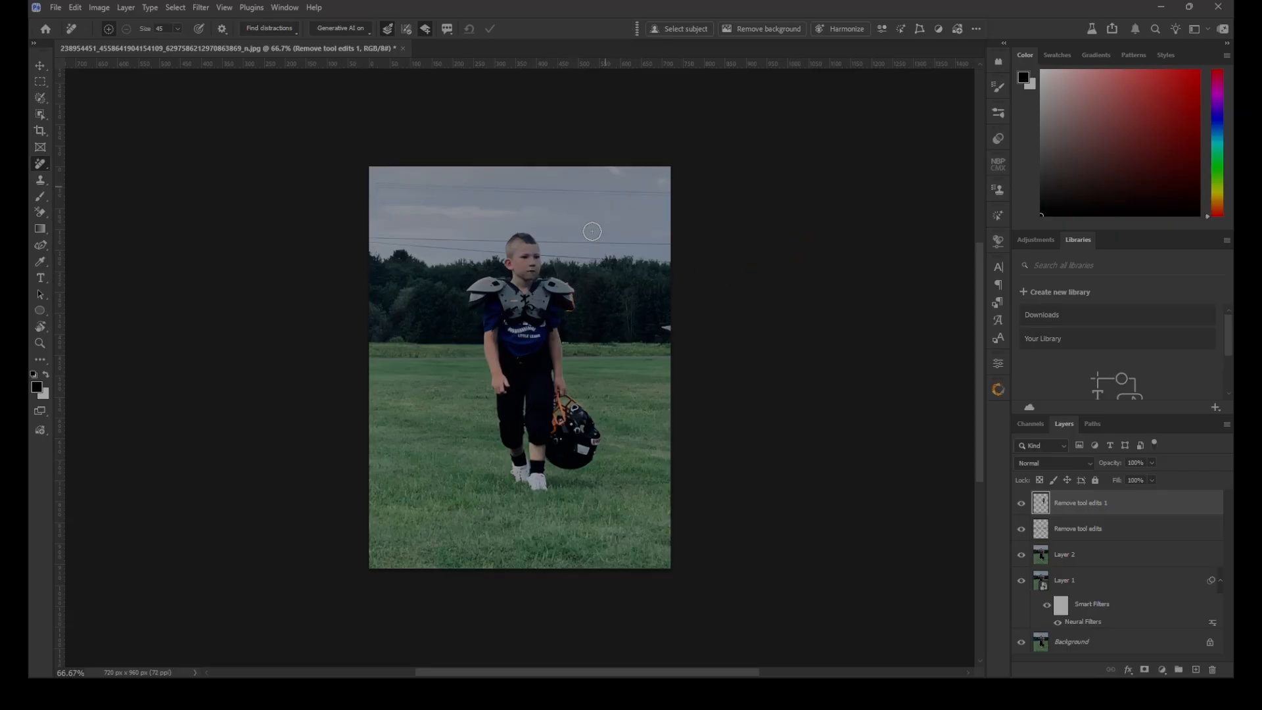
Remove the wires and cables from the sky and inspect the boy's face and shoulder pads close up
click(290, 31)
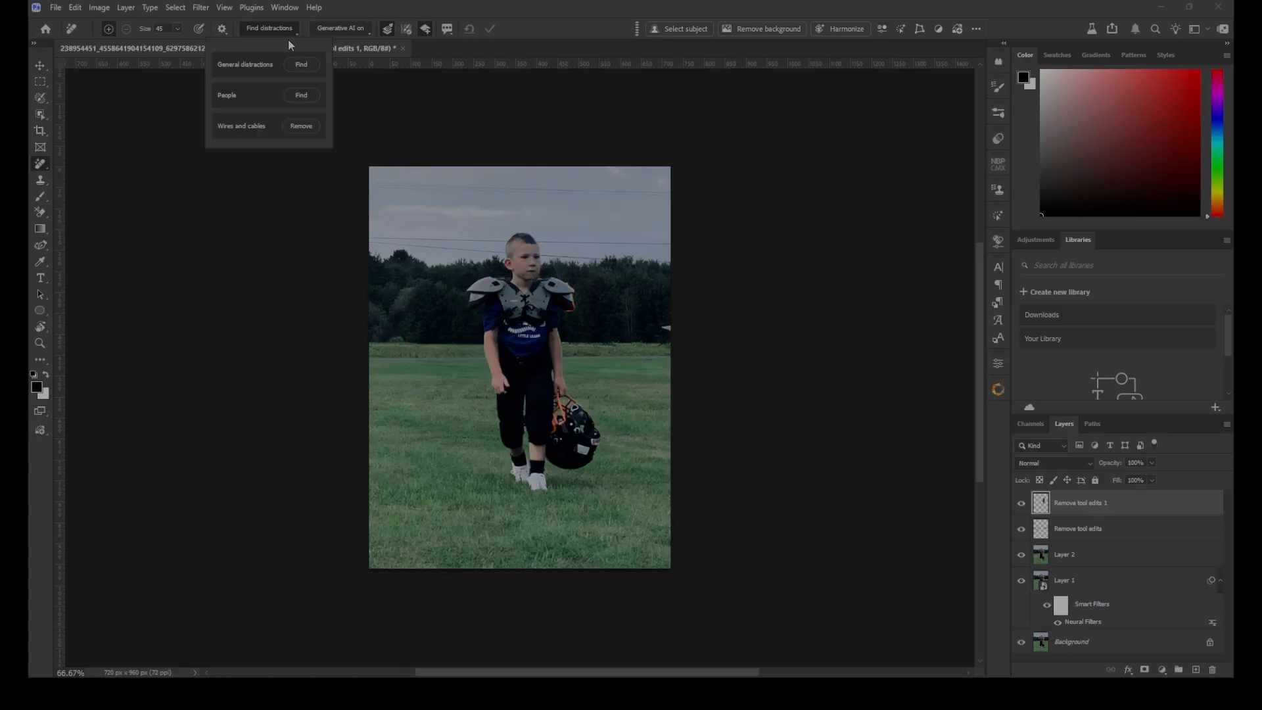
click(304, 127)
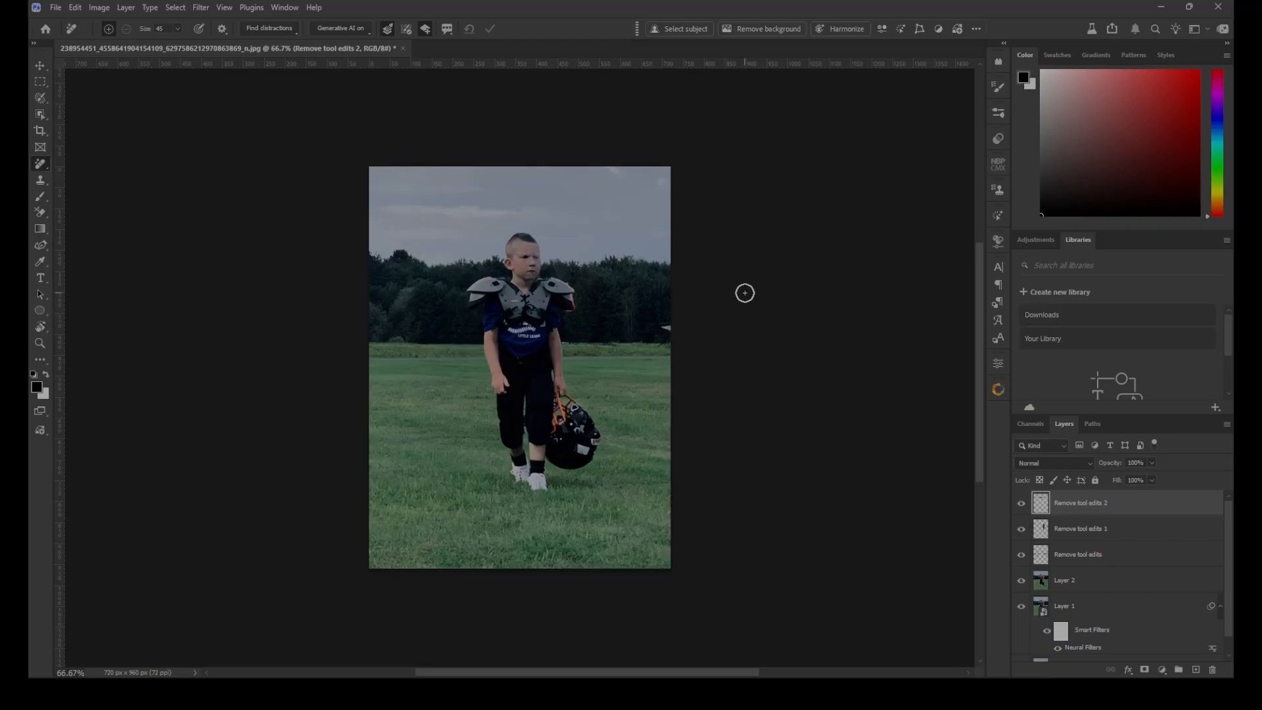
key(ctrl+plus)
key(ctrl+plus)
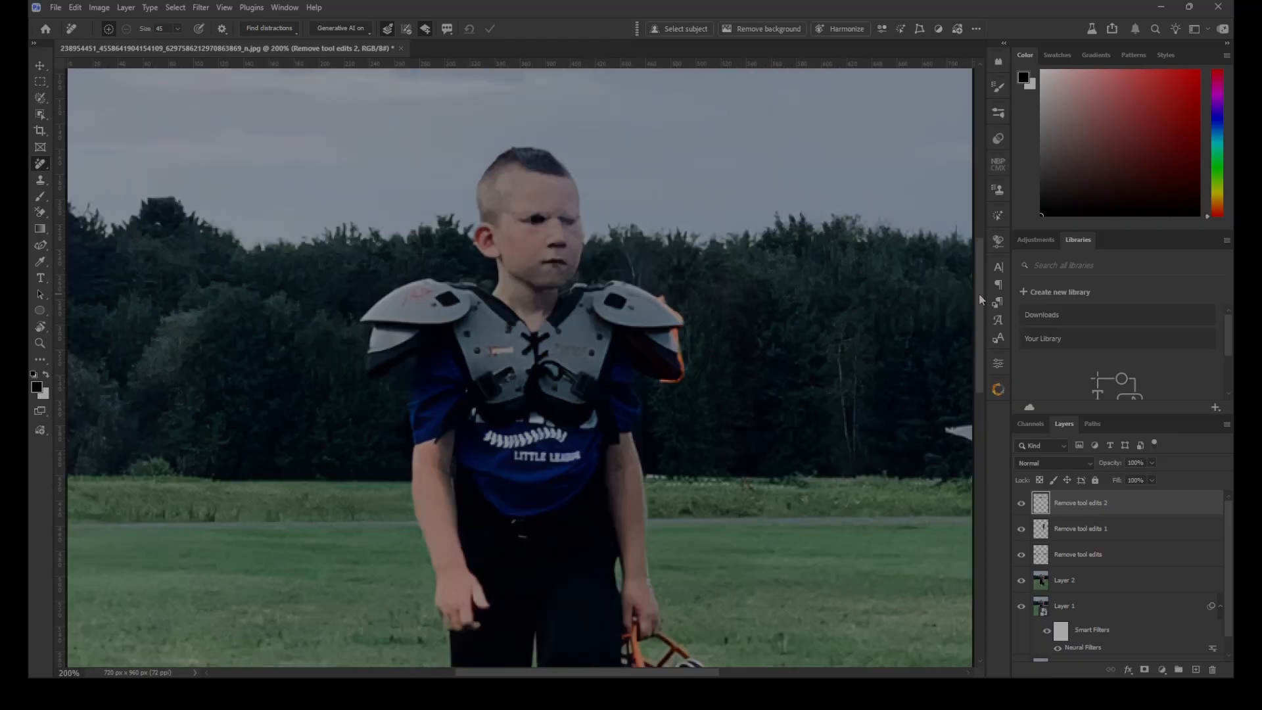
scroll(978, 293, up, 1)
key(ctrl+0)
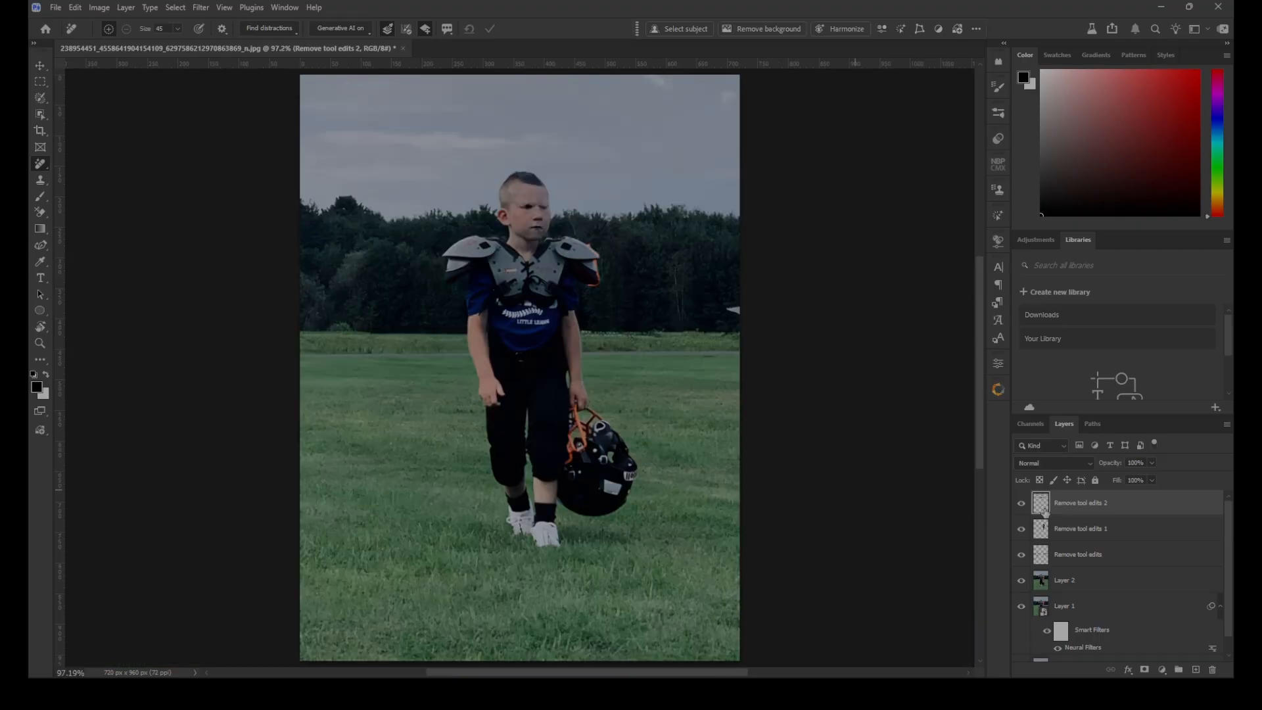
Group the three Remove tool edits layers as REMOVALS and add a layer mask to the group
shift+click(1150, 557)
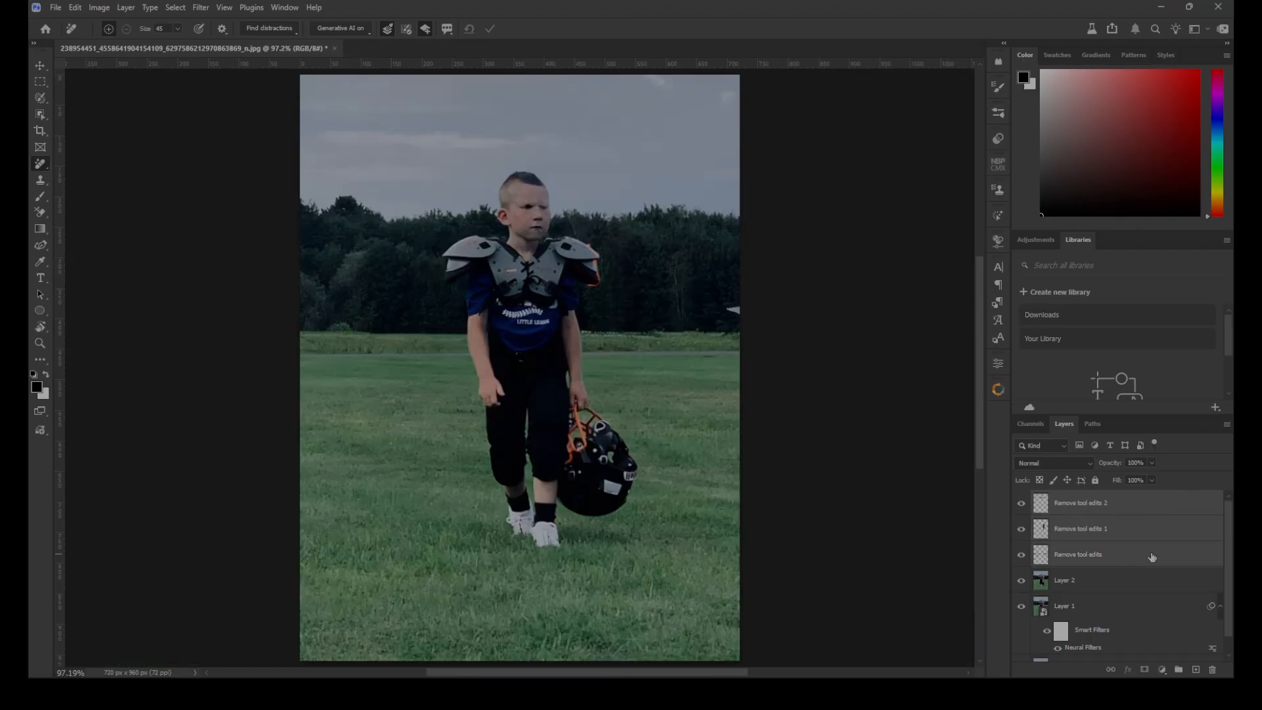
click(126, 8)
mouse_move(132, 21)
click(290, 65)
text(REMOVALS)
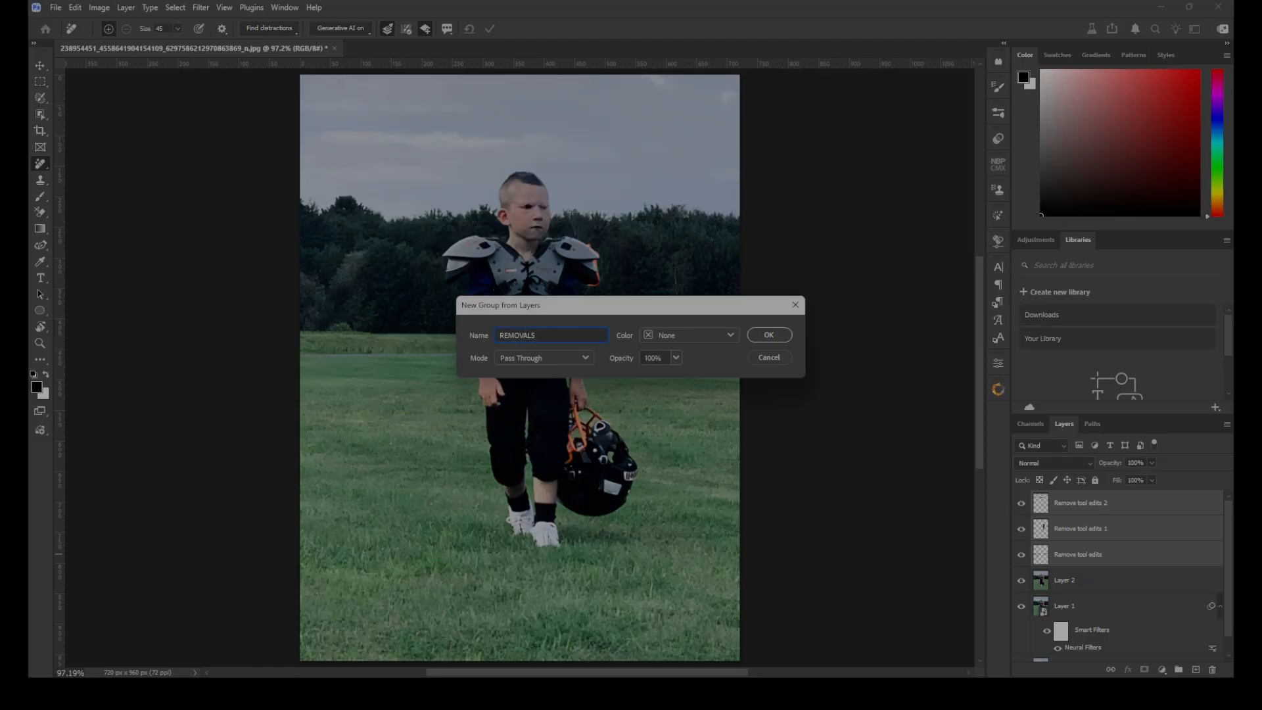
key(Return)
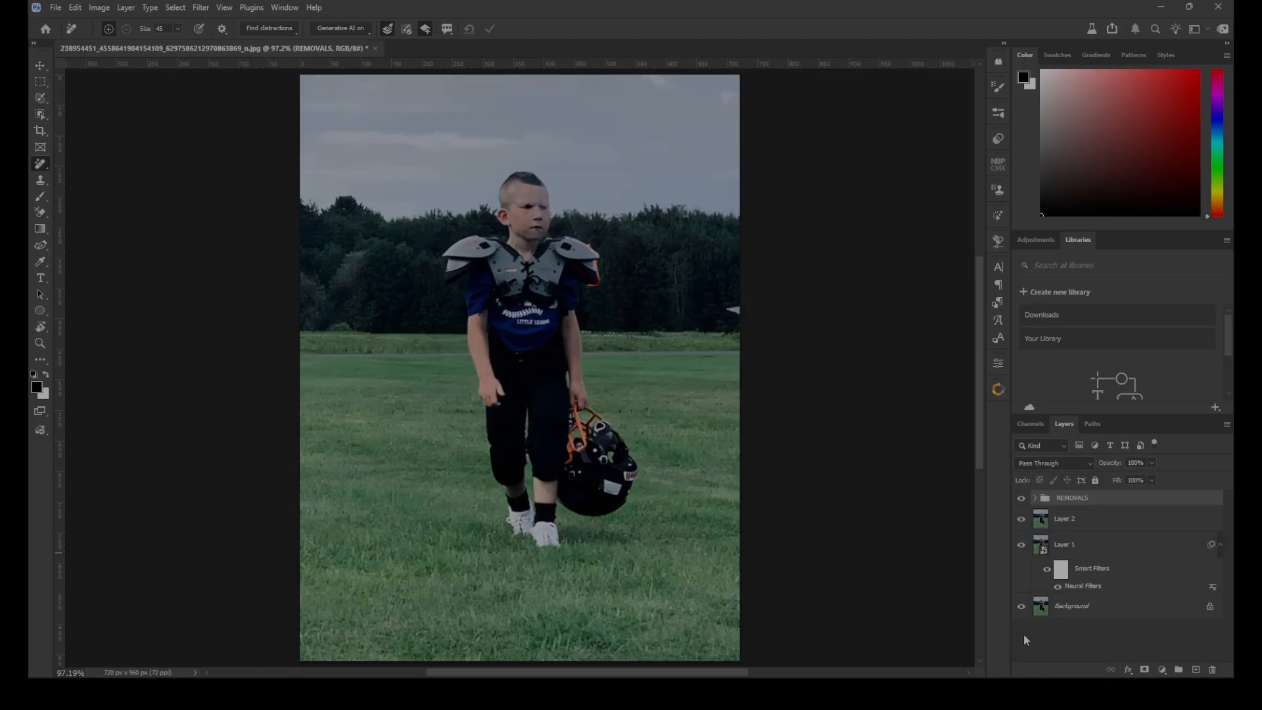
click(1144, 670)
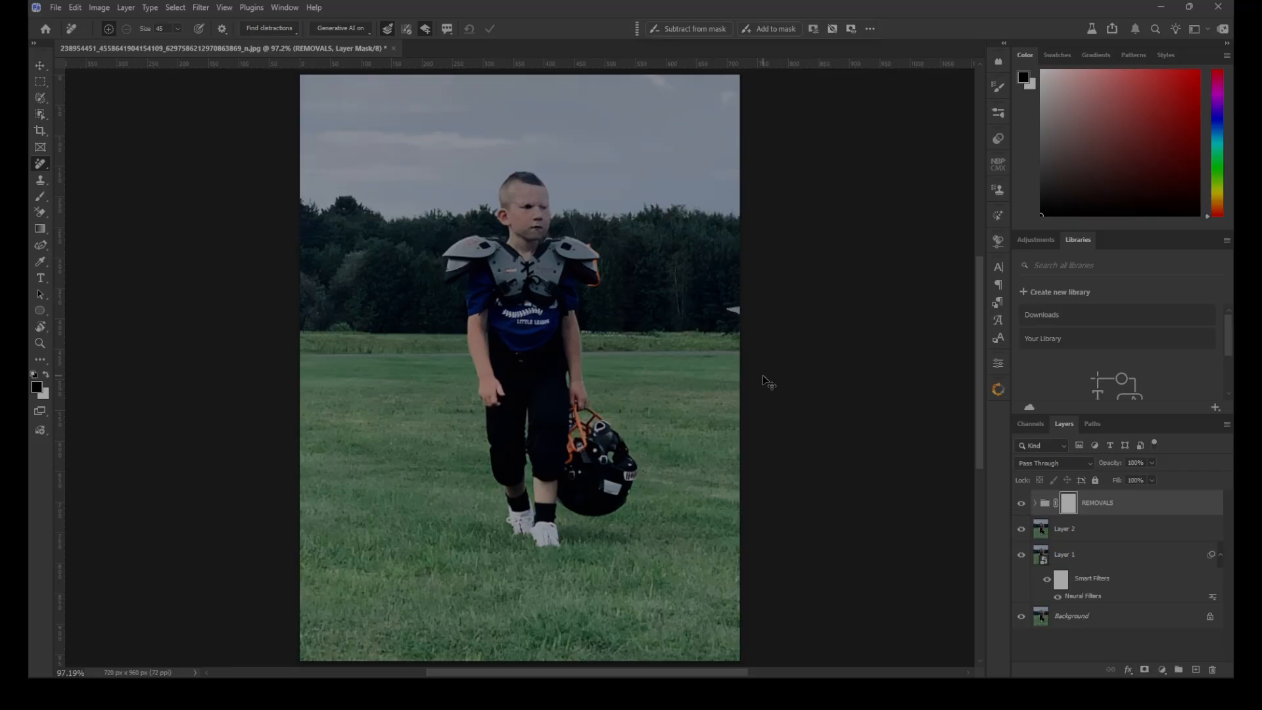
Lower the REMOVALS group's opacity to 39% and paint its mask black over the boy's head with a smaller brush to restore his face
key(ctrl+plus)
key(ctrl+plus)
scroll(763, 377, up, 3)
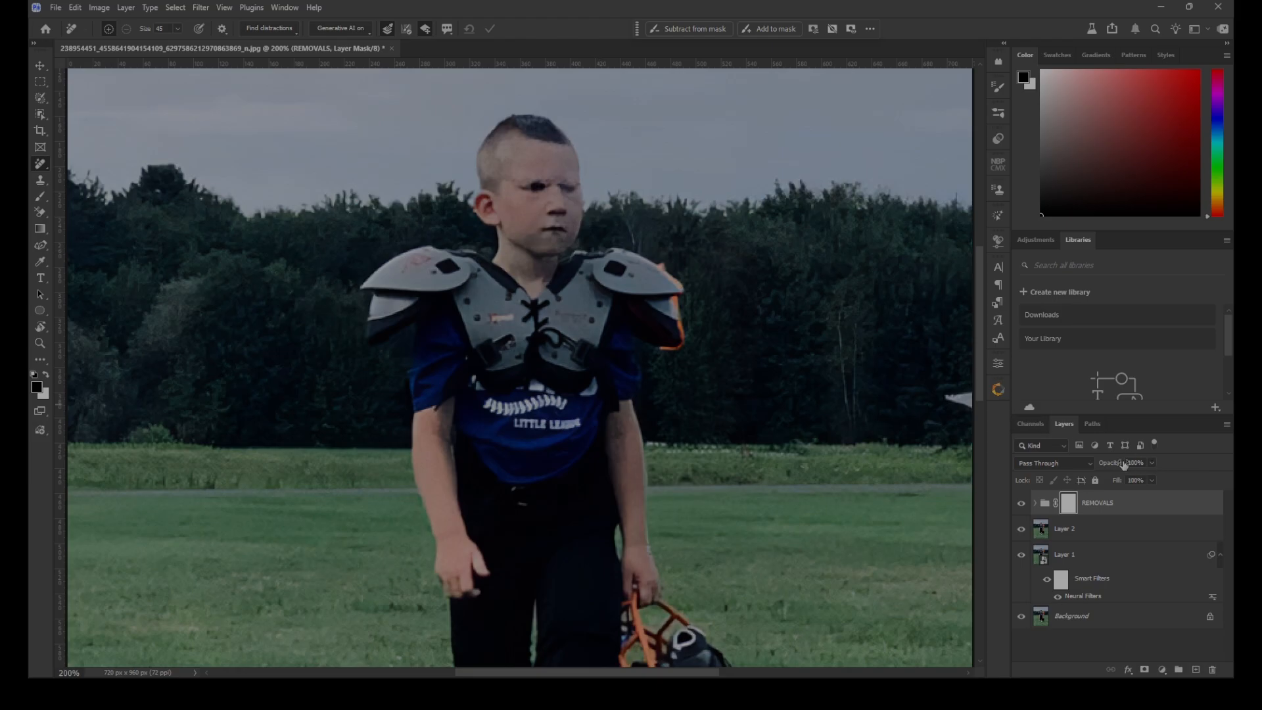
click(1138, 497)
click(1069, 503)
mouse_move(1097, 465)
mouse_down()
mouse_move(1076, 467)
mouse_move(1088, 485)
mouse_up()
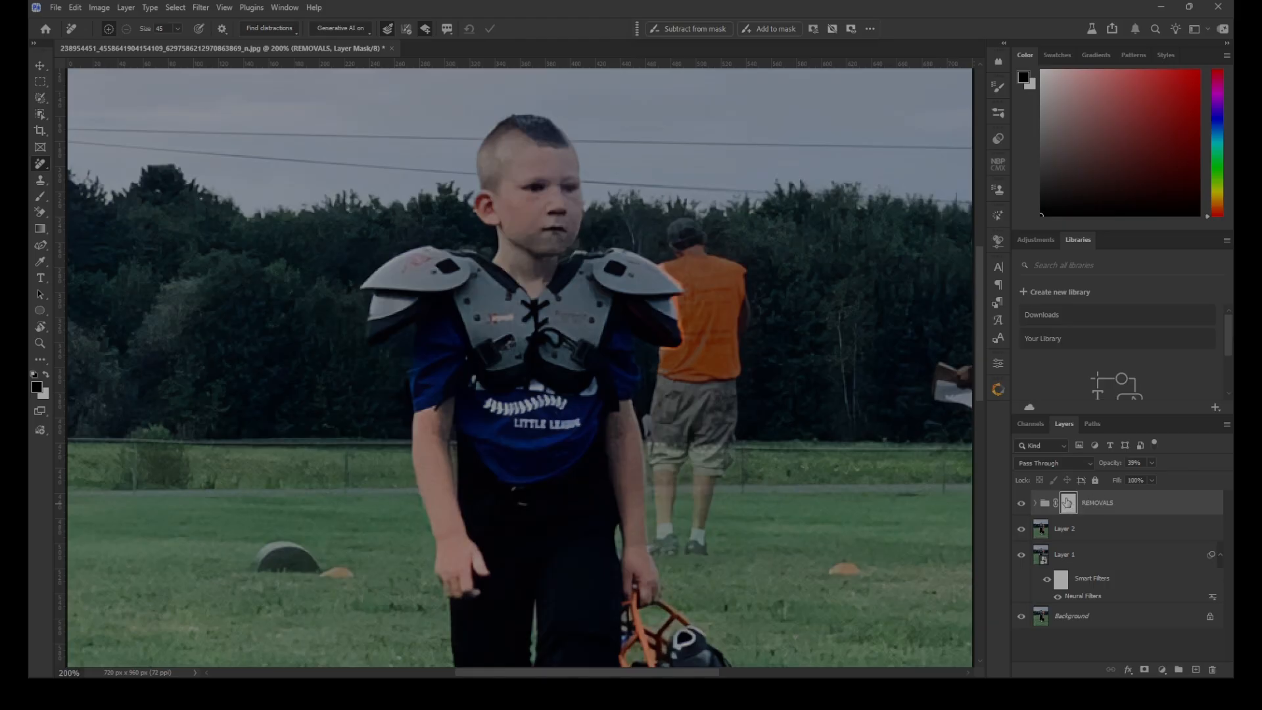
key(b)
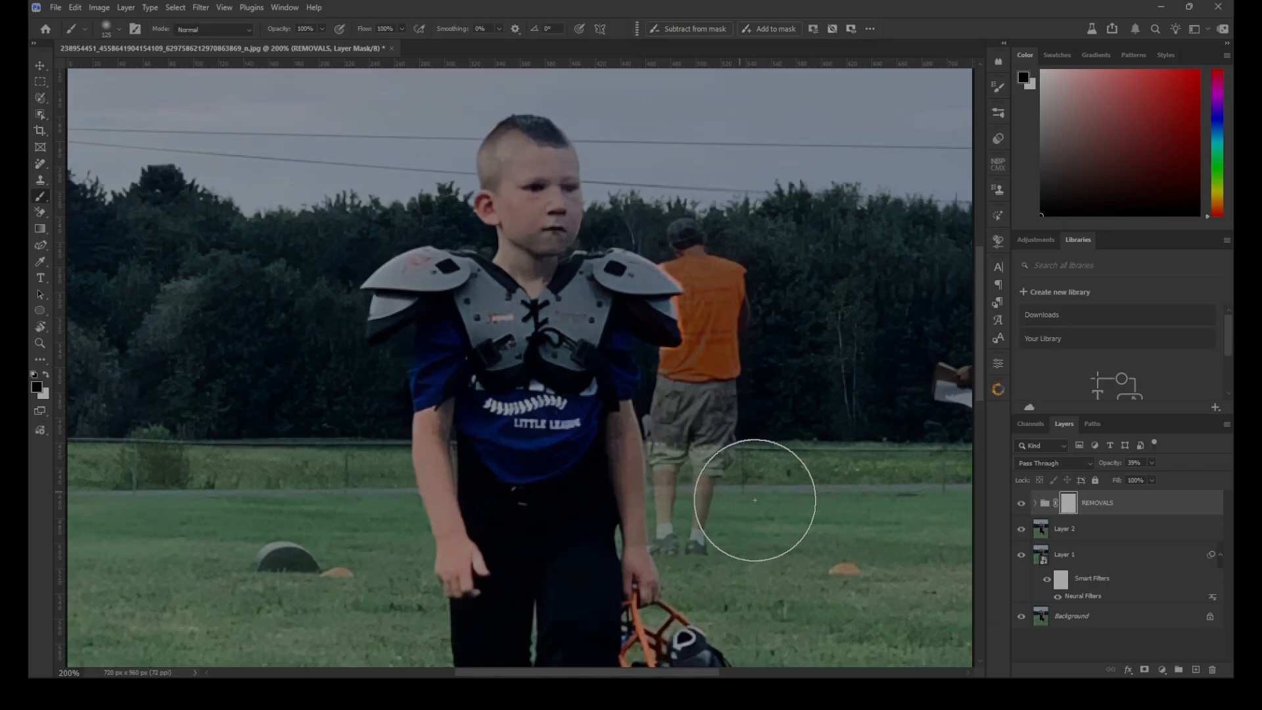
key(bracketleft)
key(bracketleft)
key(bracketleft)
key(bracketleft)
key(bracketleft)
key(bracketleft)
key(bracketleft)
key(bracketleft)
key(bracketleft)
key(bracketleft)
key(bracketleft)
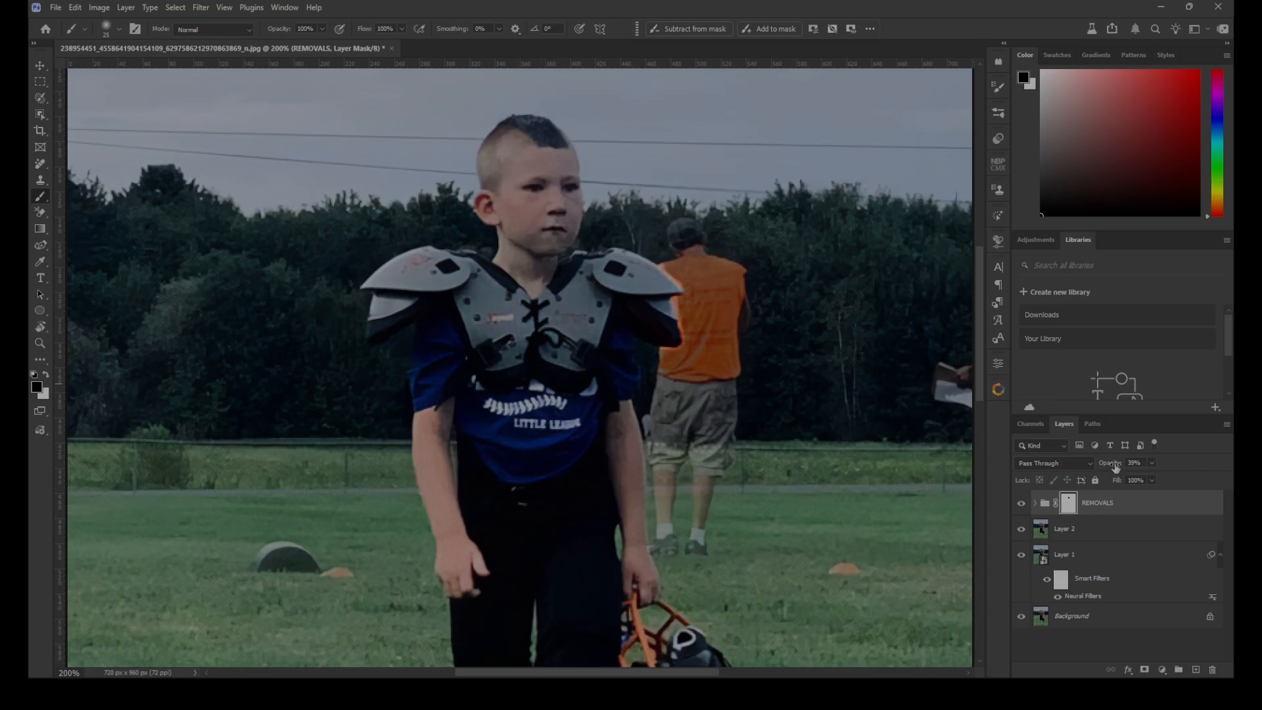
Set the REMOVALS group's opacity to 100% and paint its mask white with a smaller brush to hide leftover wire beside the face
drag(1111, 466, 1174, 457)
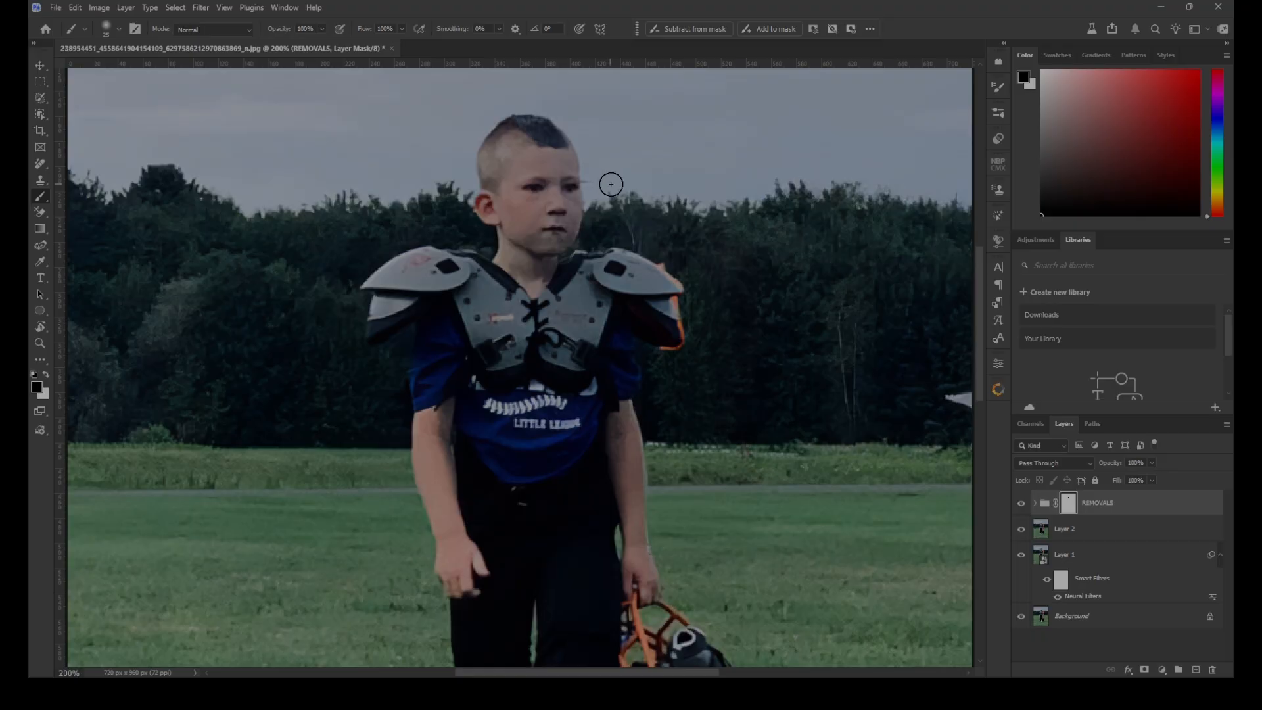
key(x)
key(bracketleft)
key(bracketleft)
key(bracketleft)
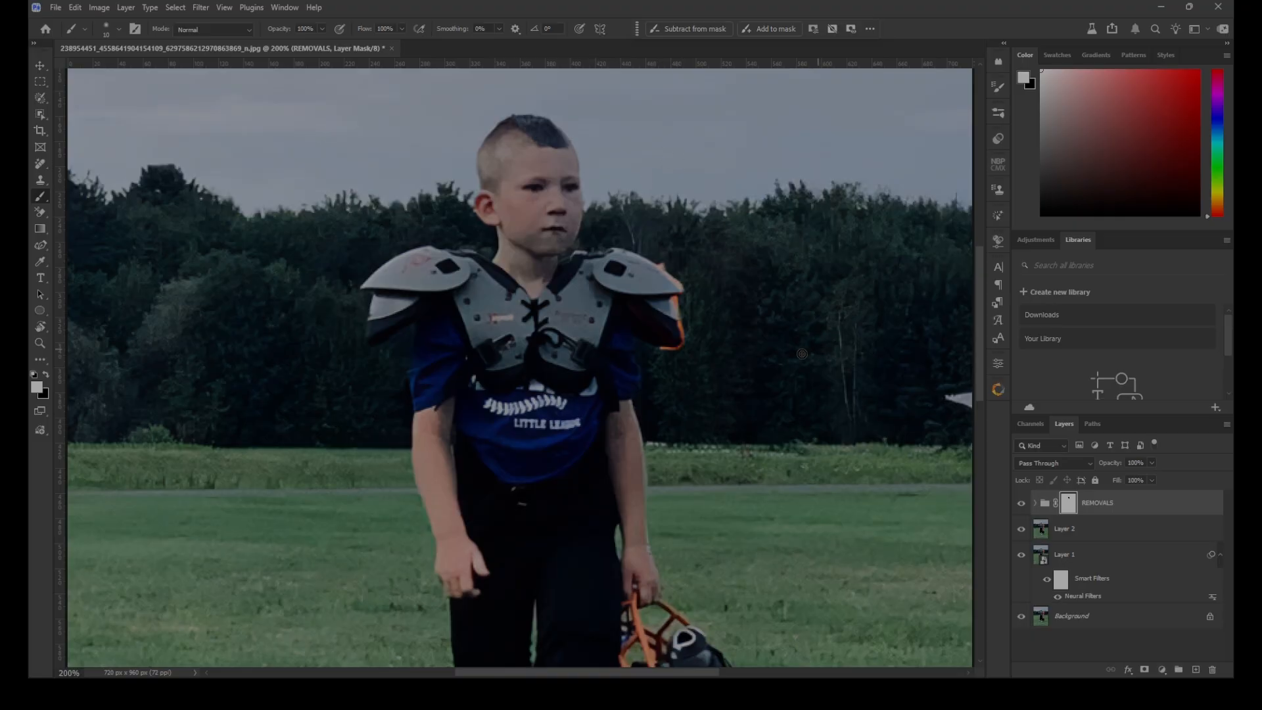
key(ctrl+0)
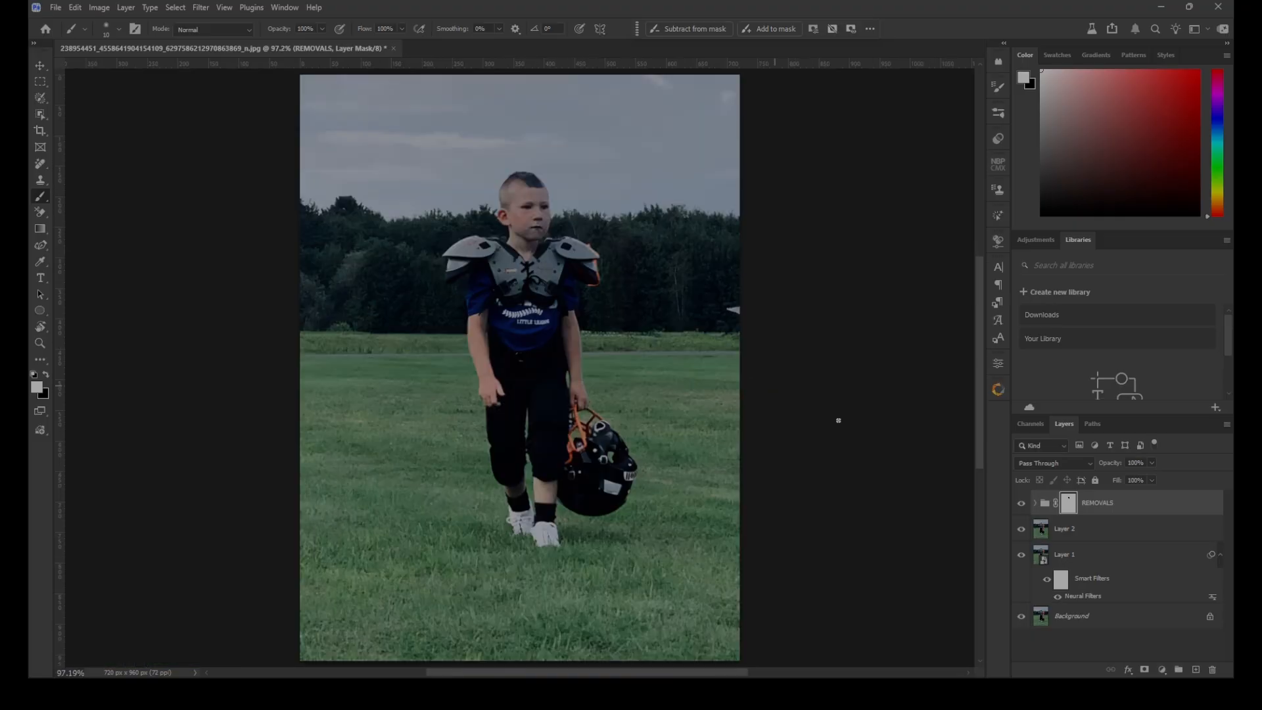
Remove the leftover white object at the photo's right edge with the Remove tool, working above the Remove tool edits 2 layer in the REMOVALS group
click(1035, 503)
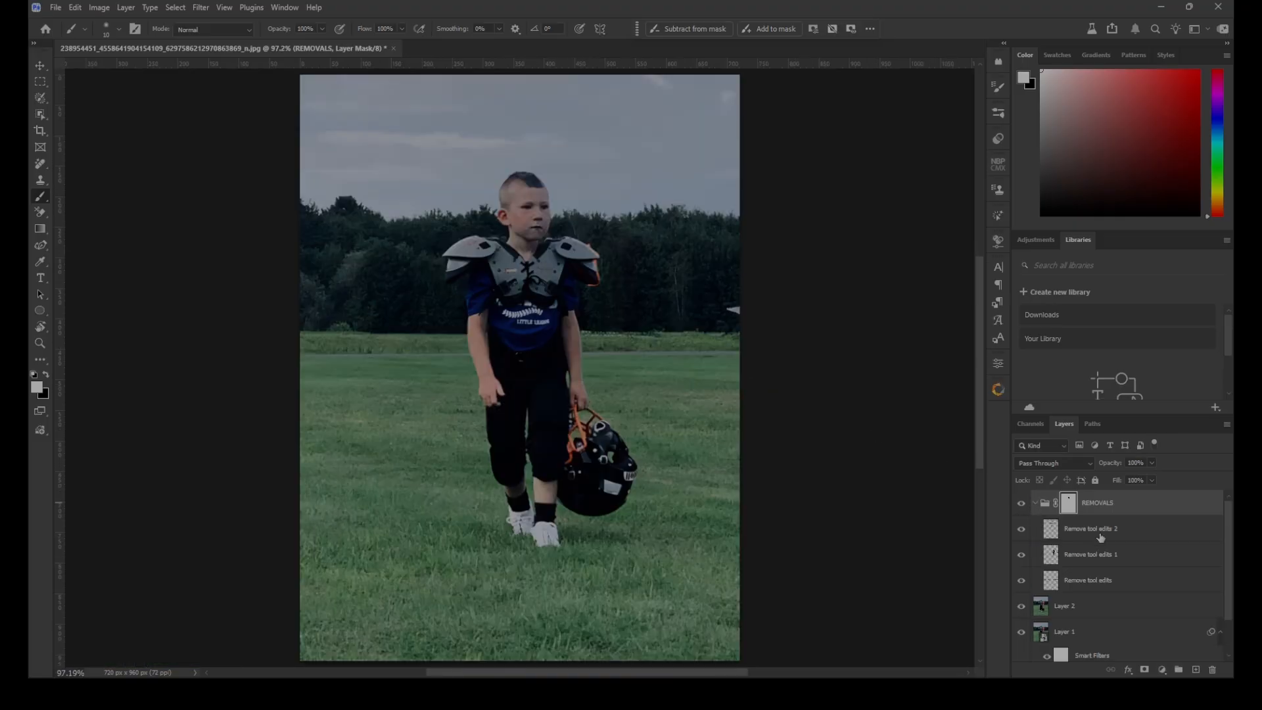
click(1137, 530)
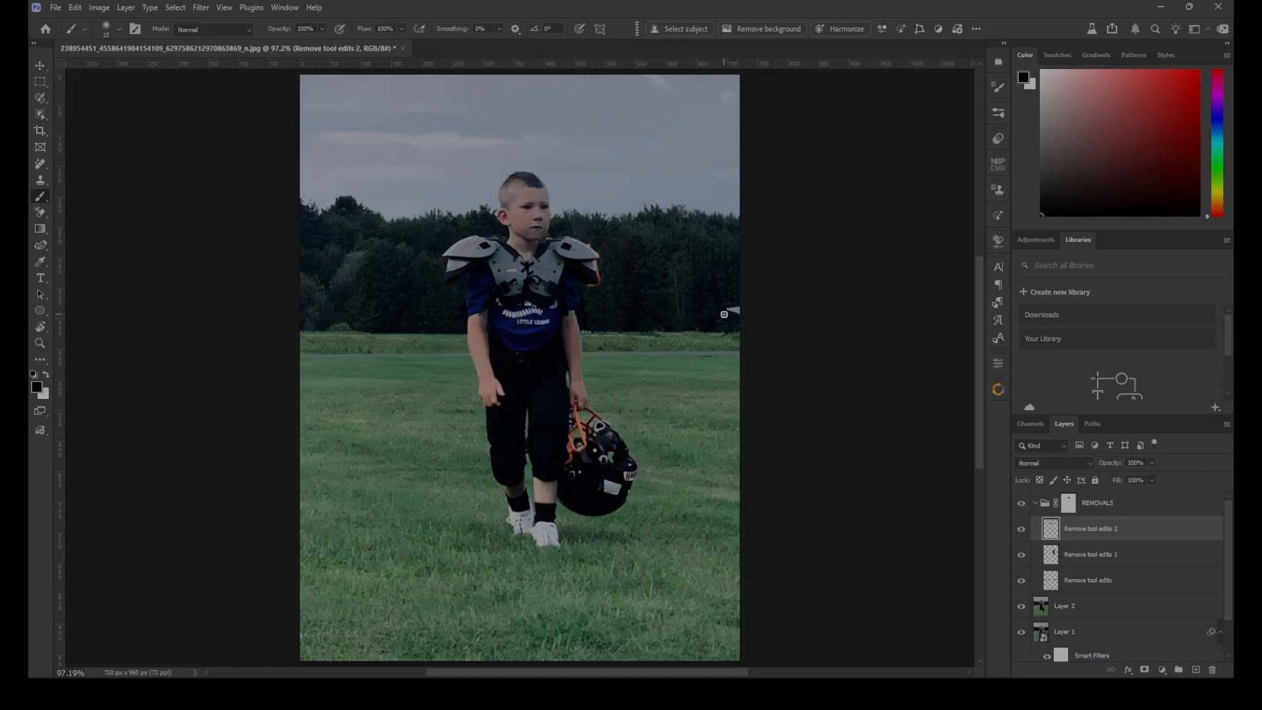
key(j)
click(725, 310)
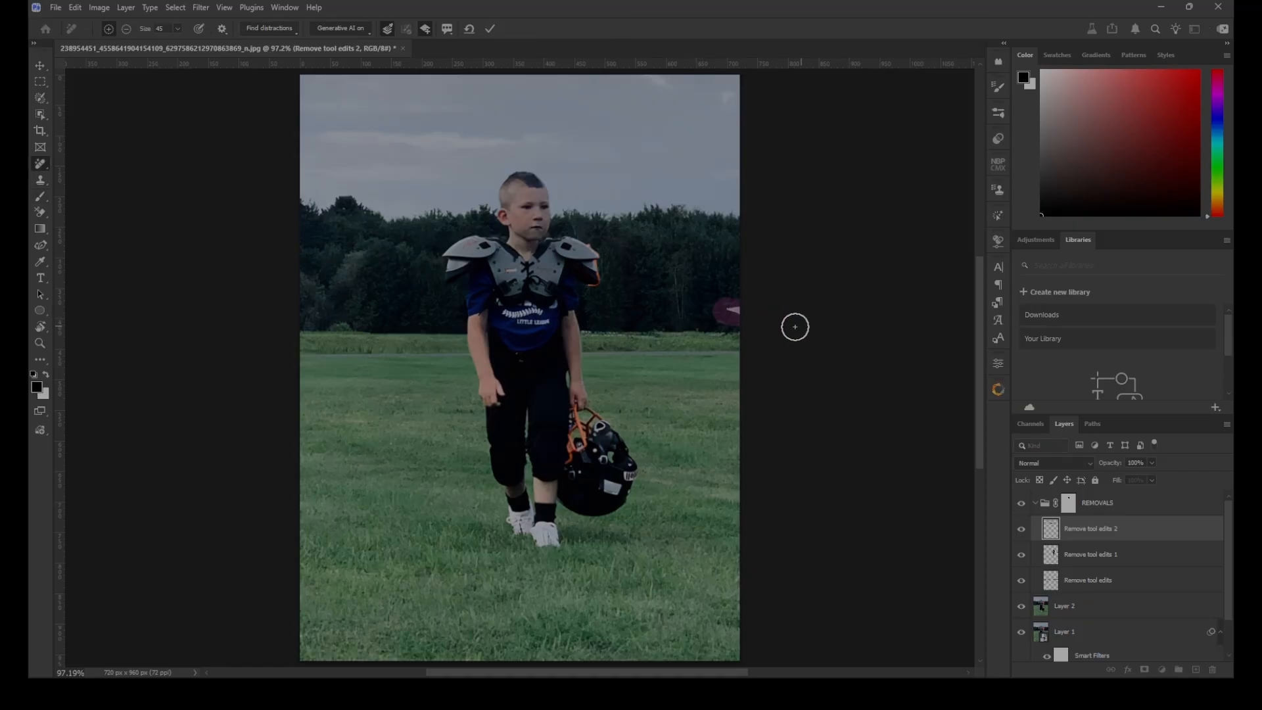
key(Return)
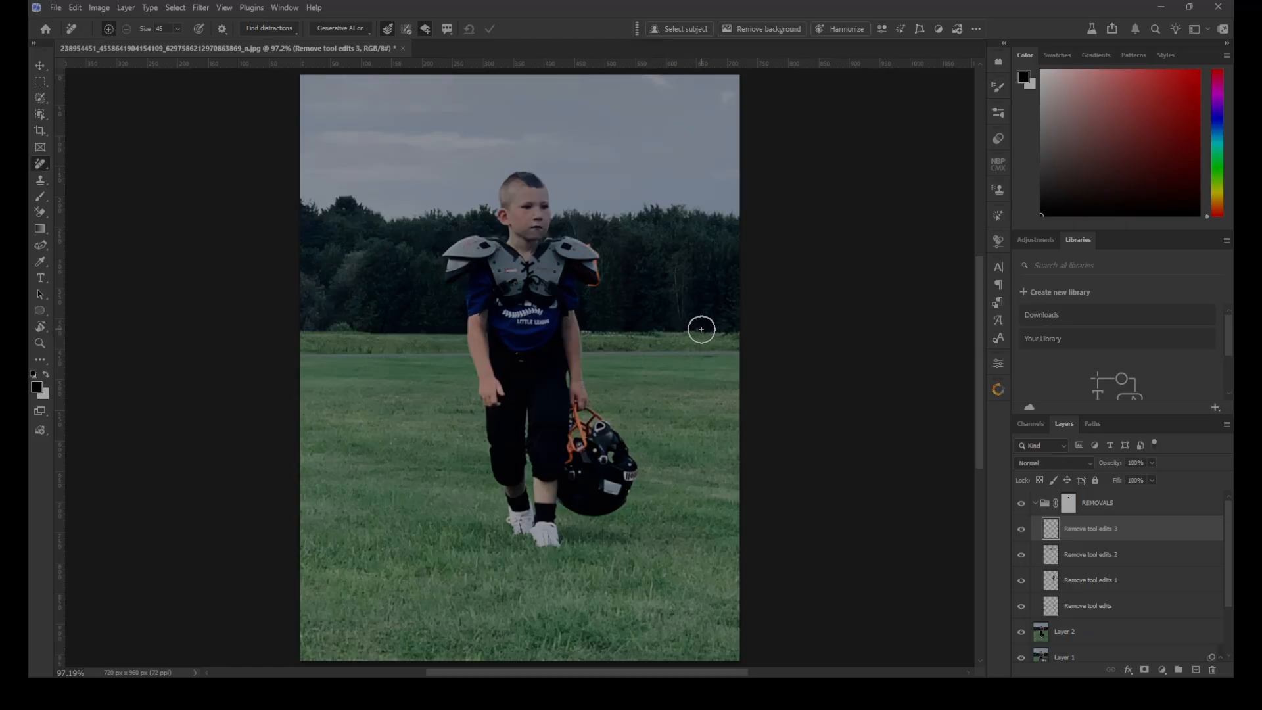
Remove the orange fringe around the shoulder pad on the helmet side with the Remove tool at brush size 10
key(ctrl+plus)
key(ctrl+plus)
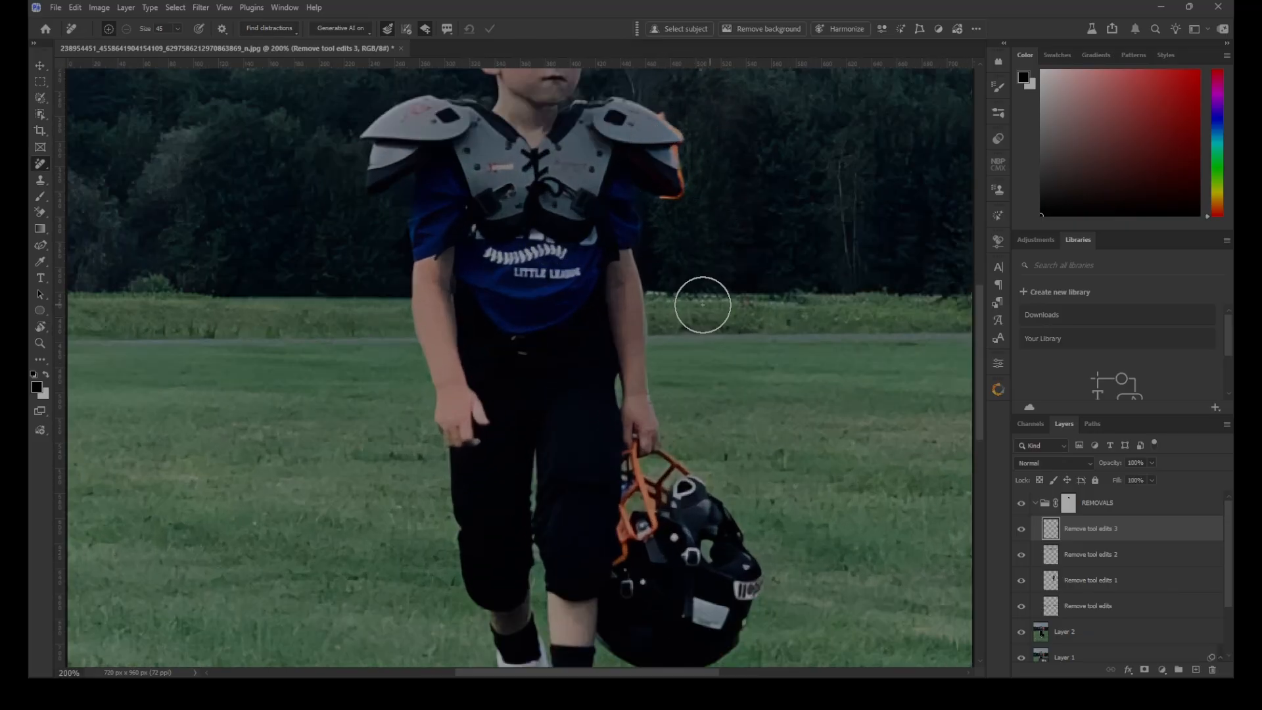
drag(687, 302, 658, 444)
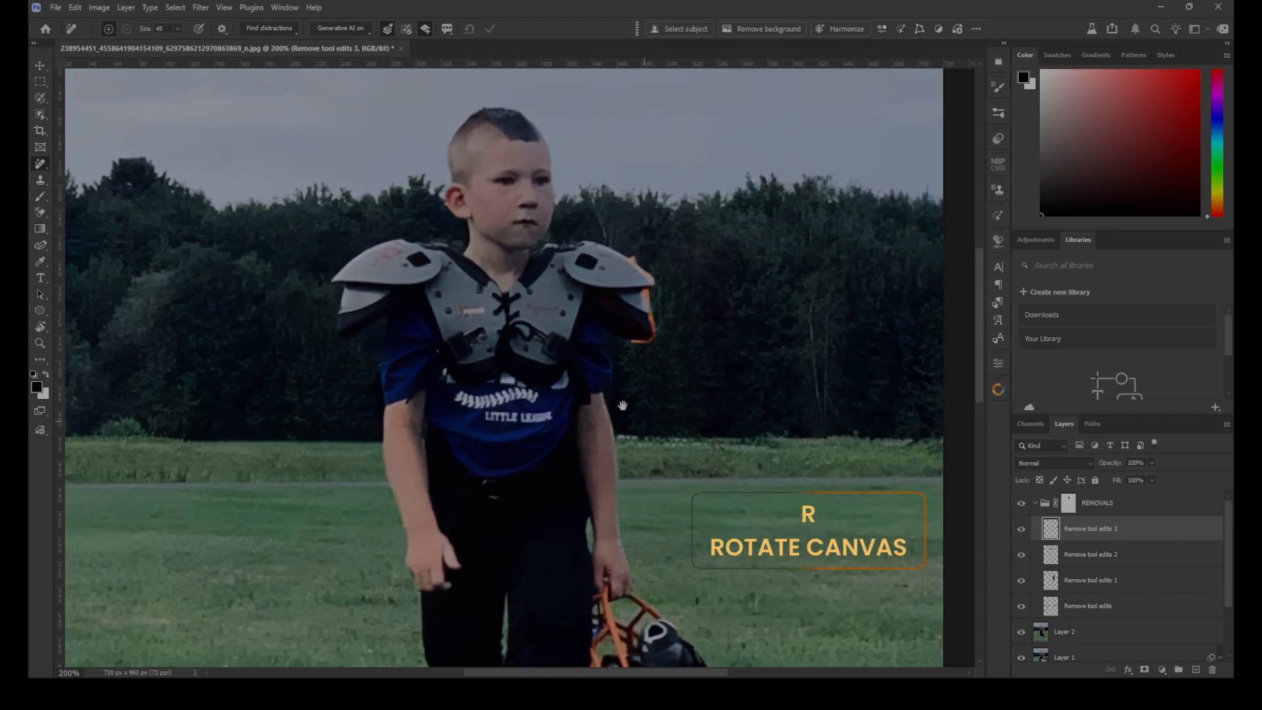
key(r)
drag(661, 401, 633, 172)
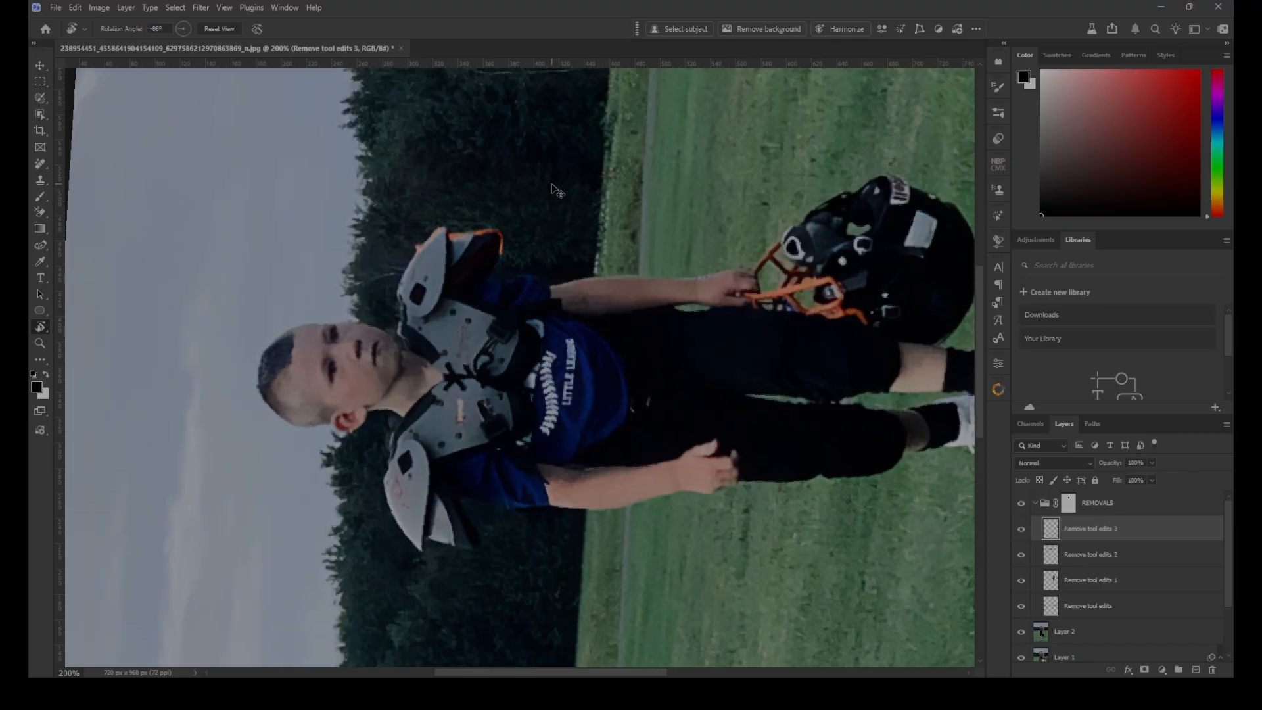
key(ctrl+plus)
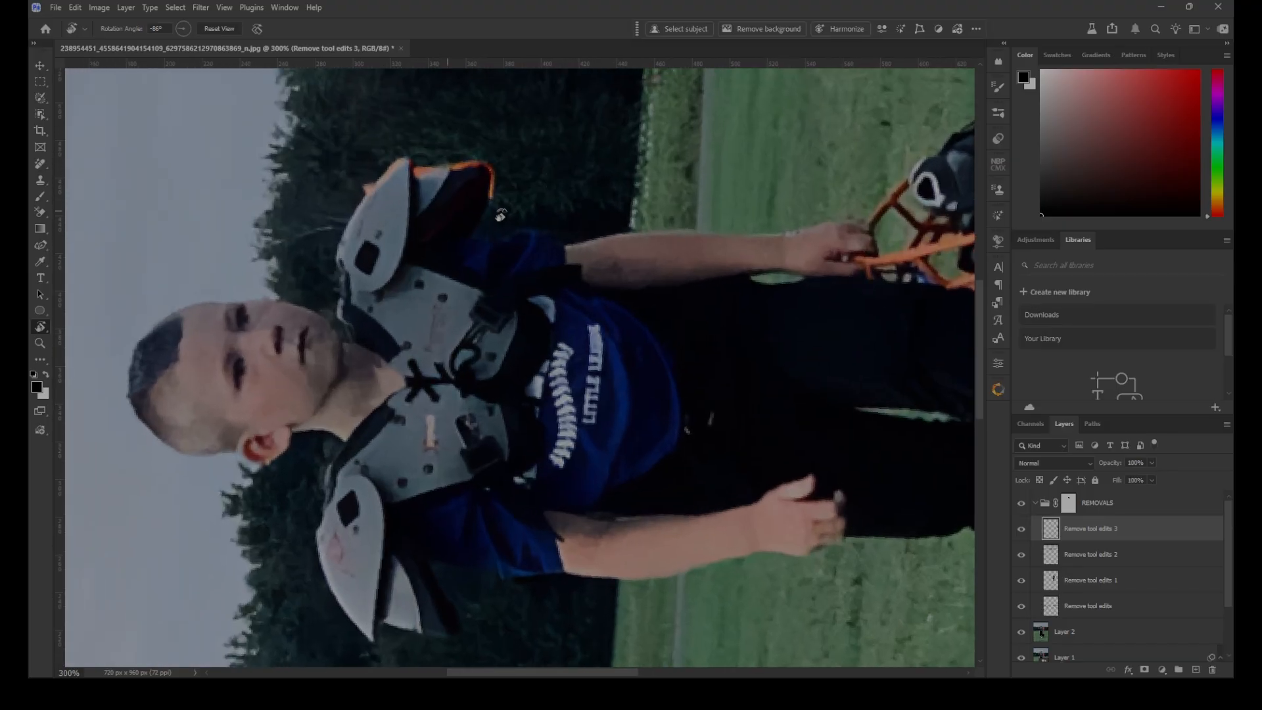
key(j)
key(bracketleft)
key(bracketleft)
key(bracketleft)
key(bracketleft)
key(bracketleft)
key(bracketleft)
key(bracketleft)
key(bracketleft)
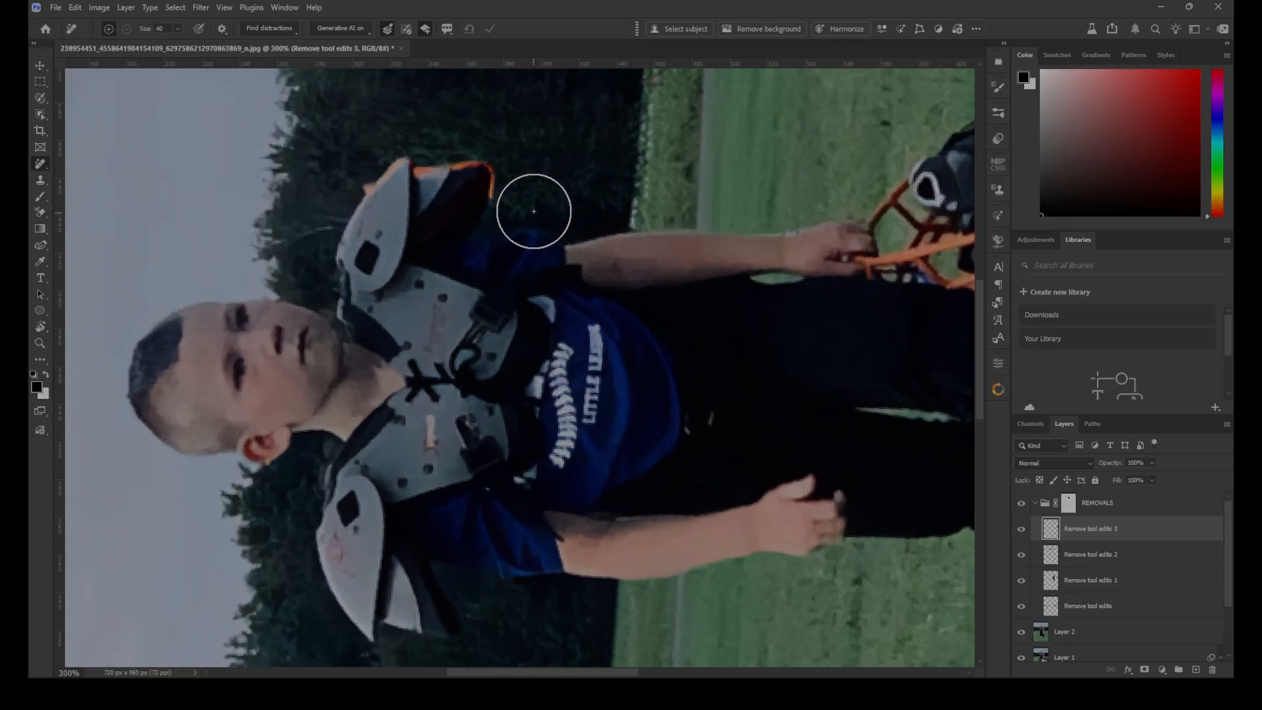
key(bracketright)
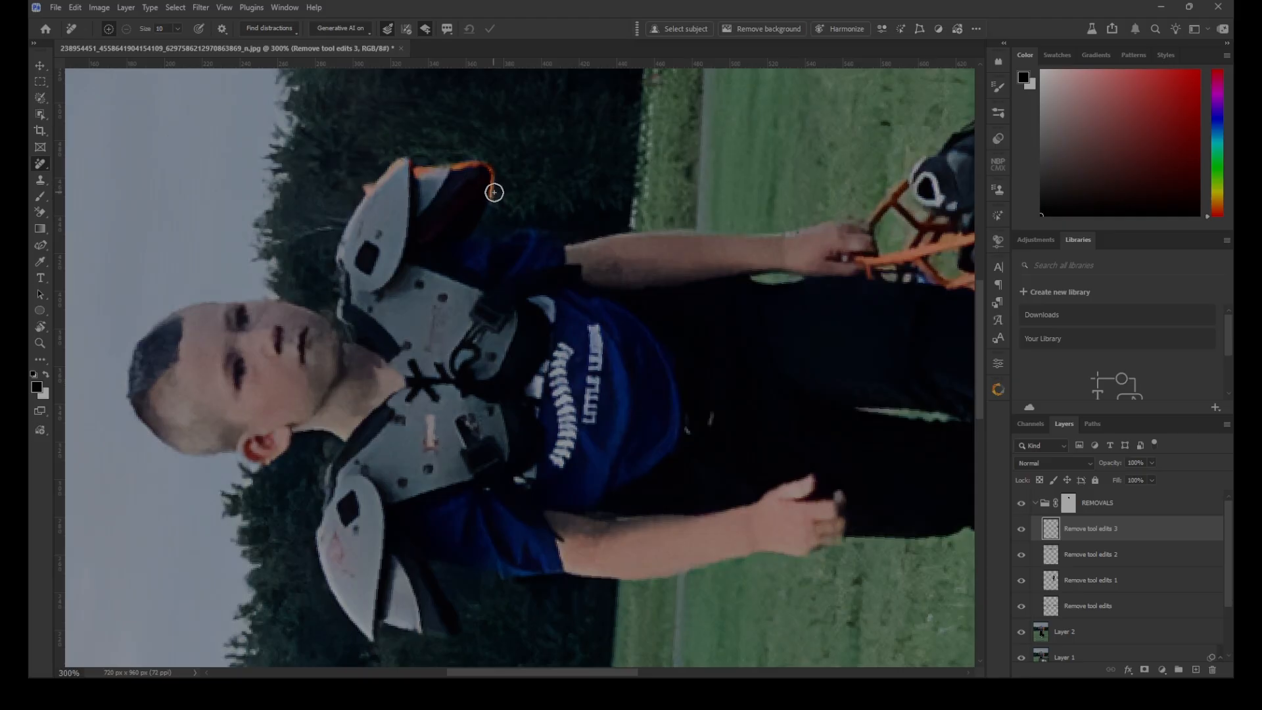
mouse_move(355, 199)
mouse_down()
mouse_move(403, 161)
mouse_move(483, 164)
mouse_move(499, 188)
mouse_move(431, 153)
mouse_up()
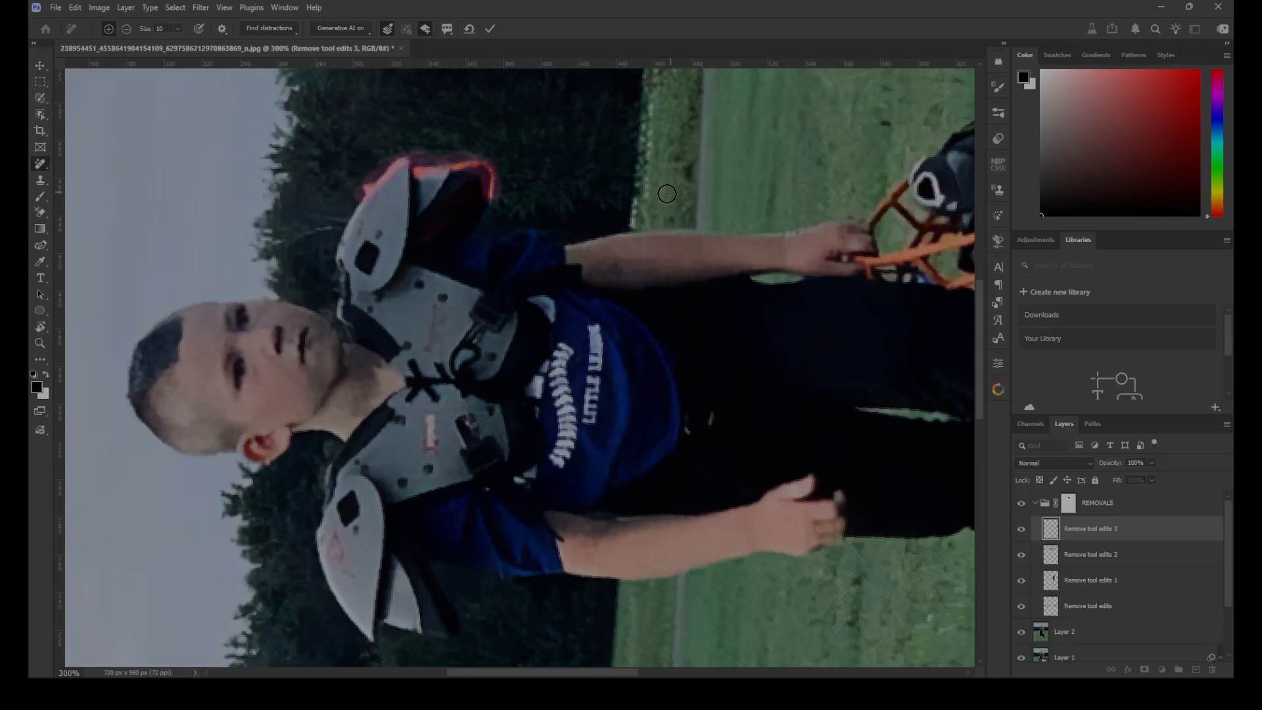
key(Return)
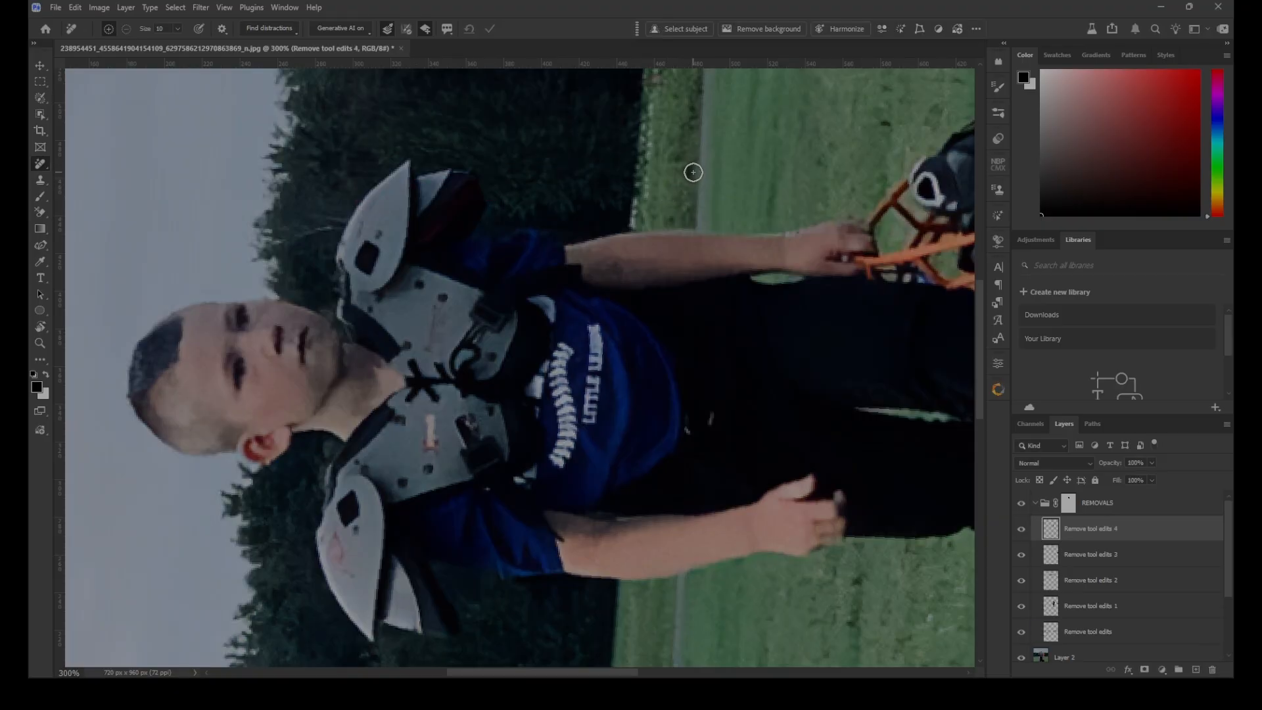
Reset the canvas rotation and compare the whole photo with the REMOVALS group hidden and shown
key(r)
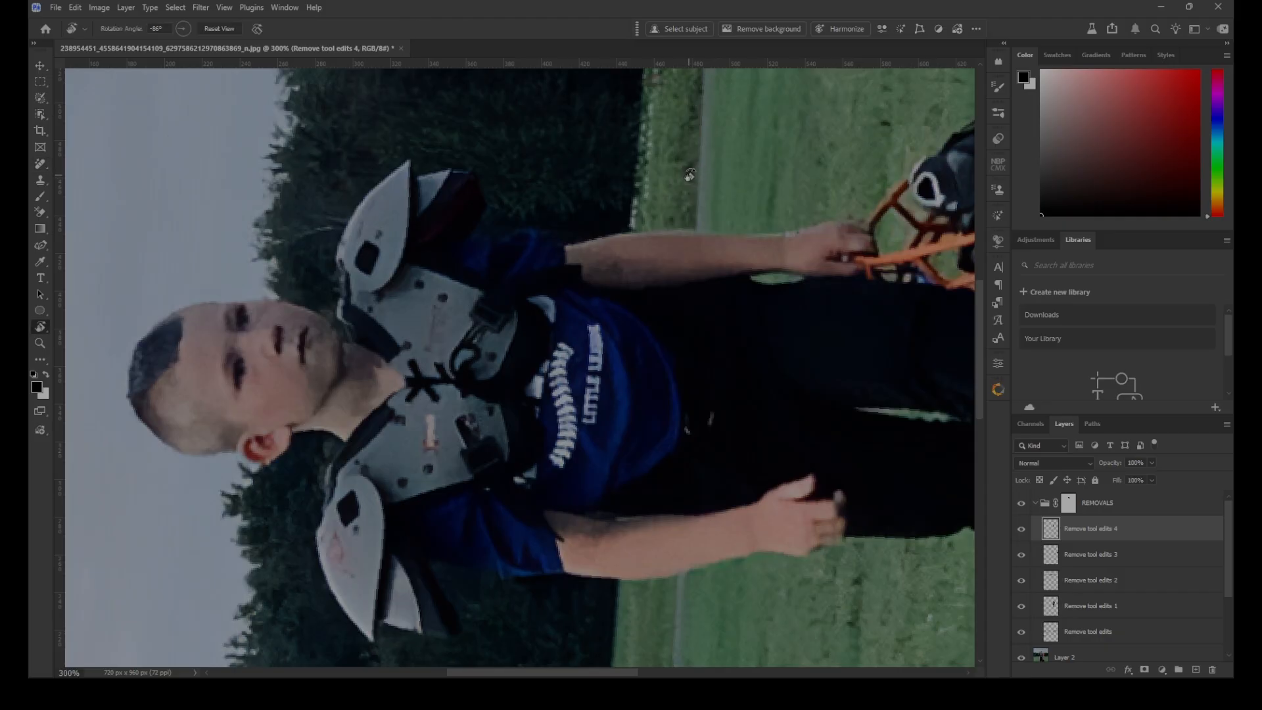
key(Escape)
key(ctrl+0)
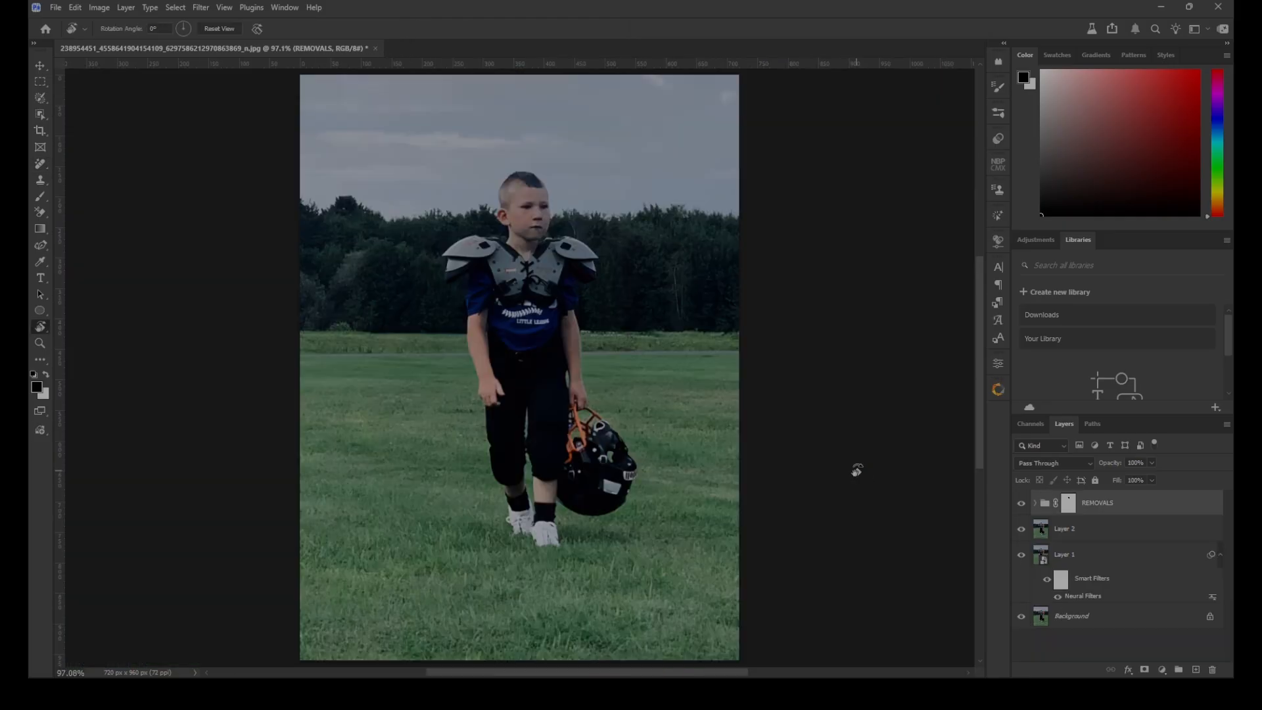
click(1022, 504)
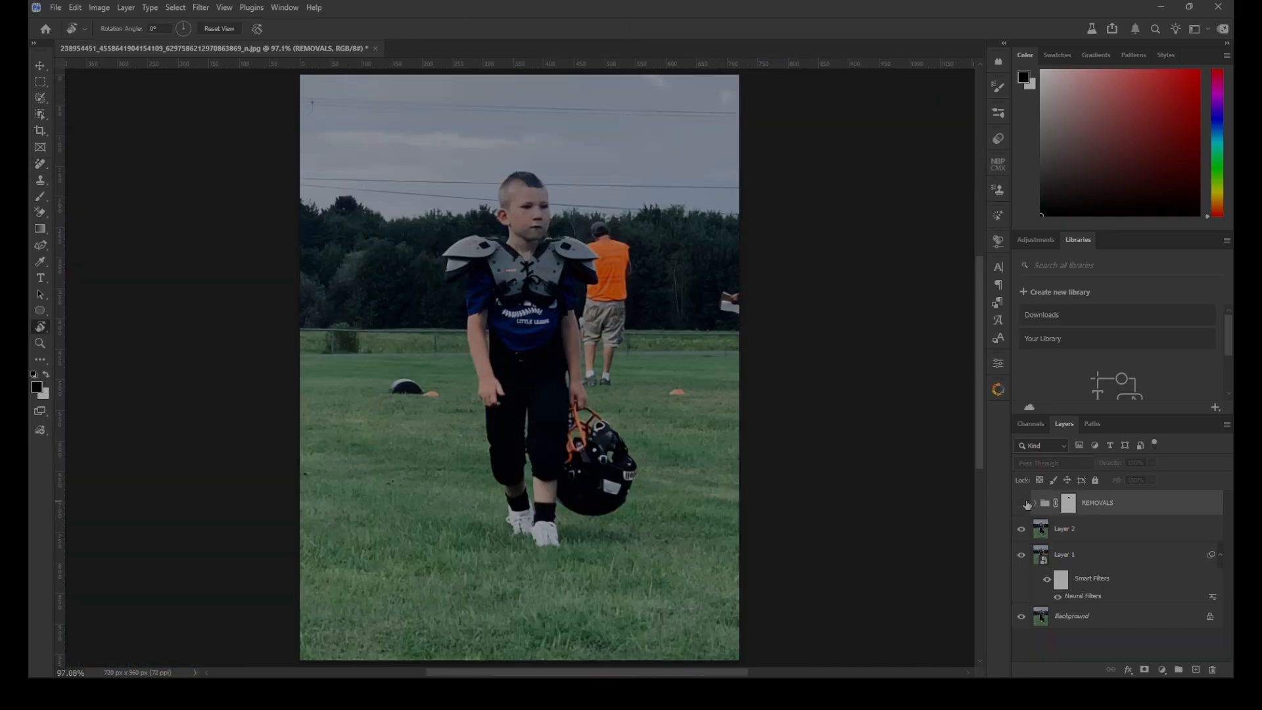
click(1021, 506)
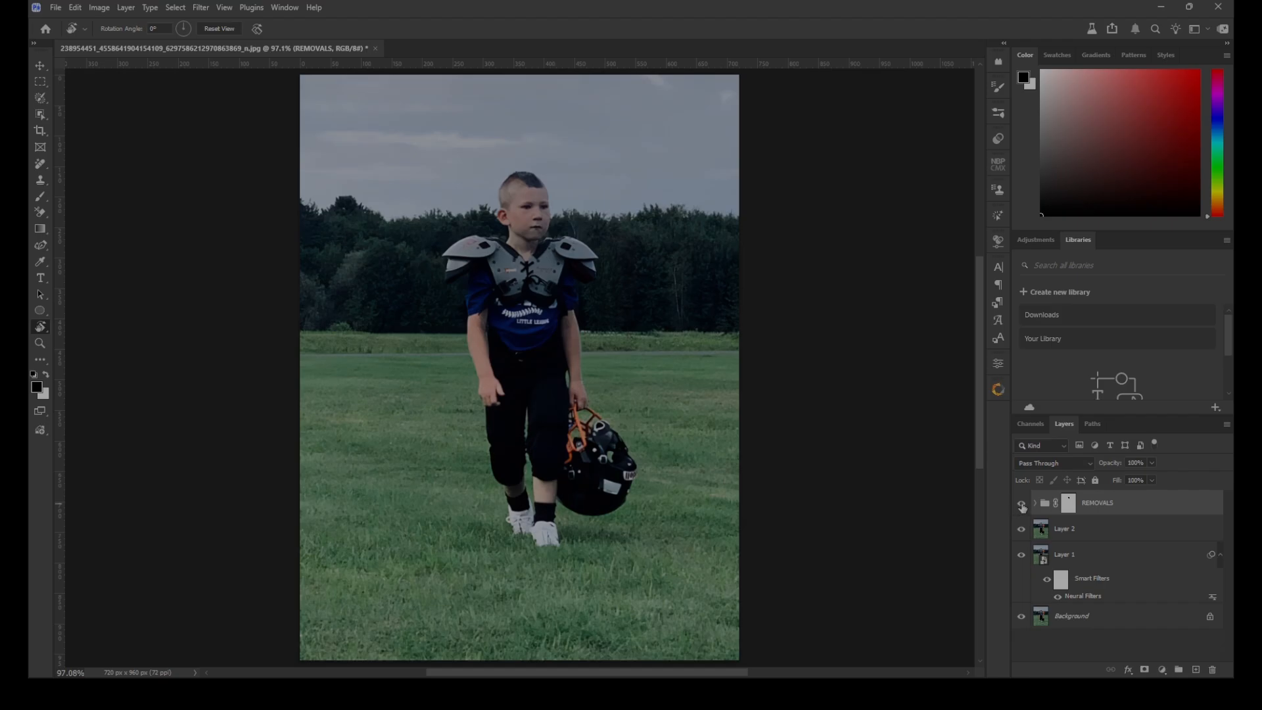
click(1022, 503)
click(1022, 503)
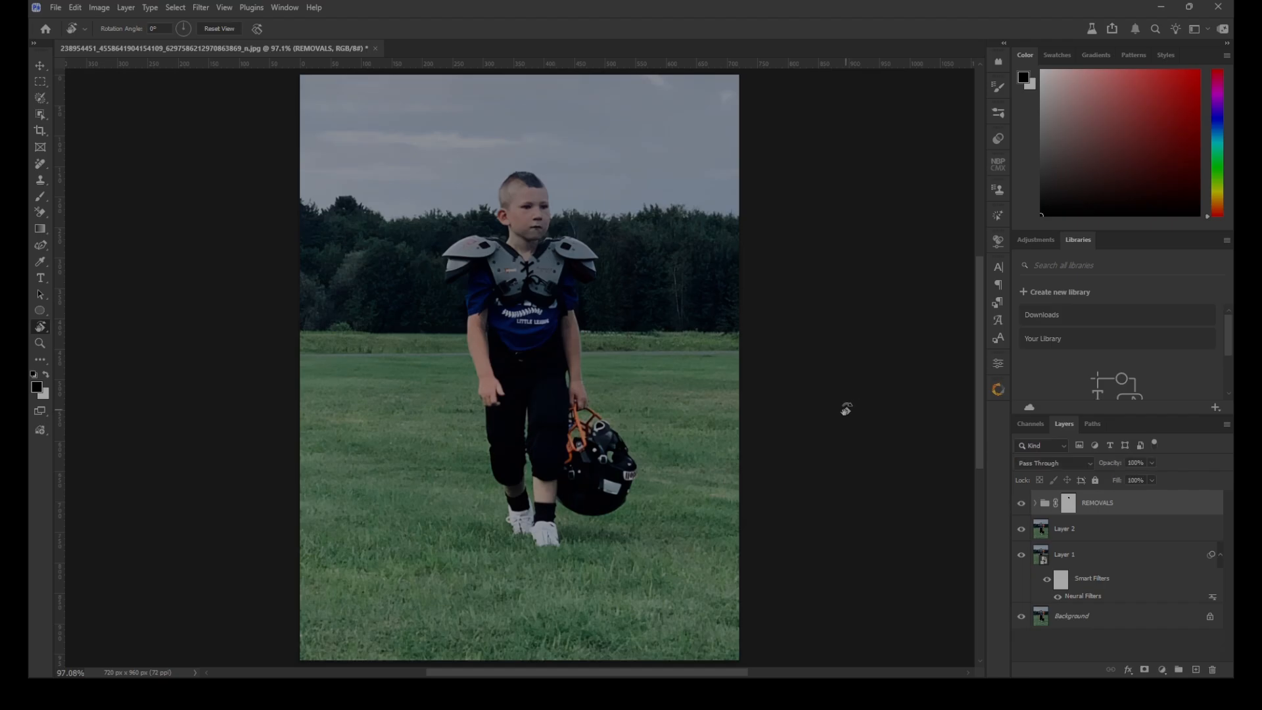